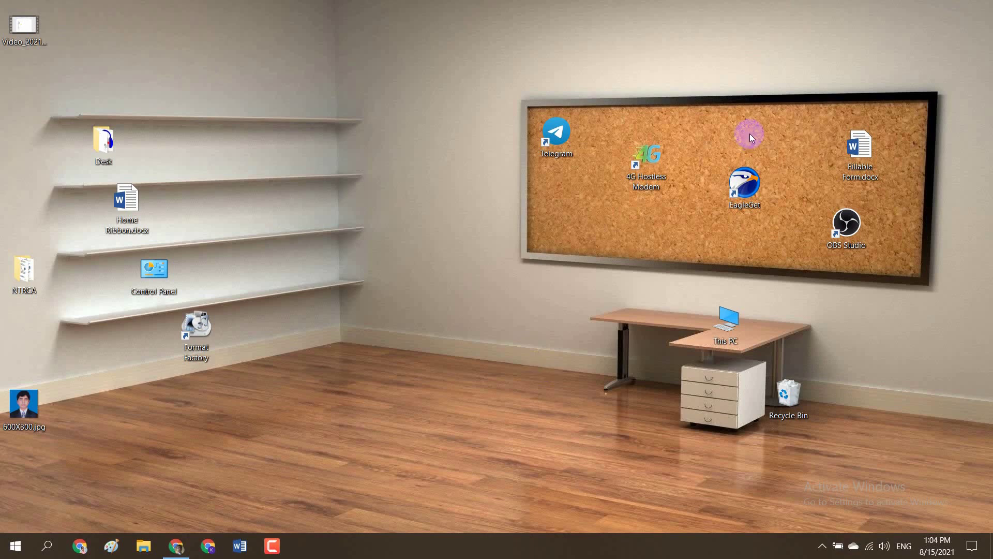
- Open Fillable Form.docx from the desktop in Word
left_click(859, 146)
double_click(859, 146)
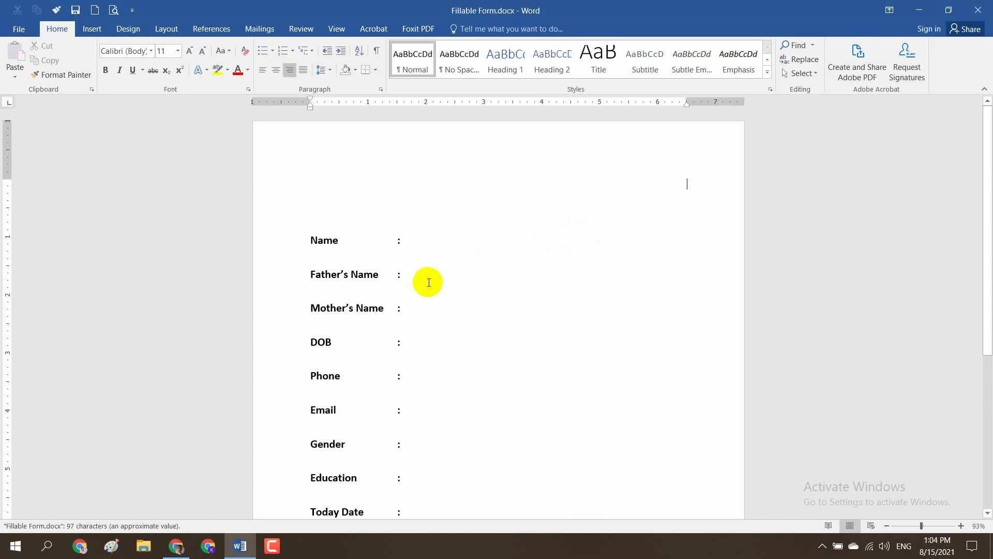
scroll(429, 283, "down", 1)
scroll(429, 283, "down", 2)
scroll(428, 283, "up", 3)
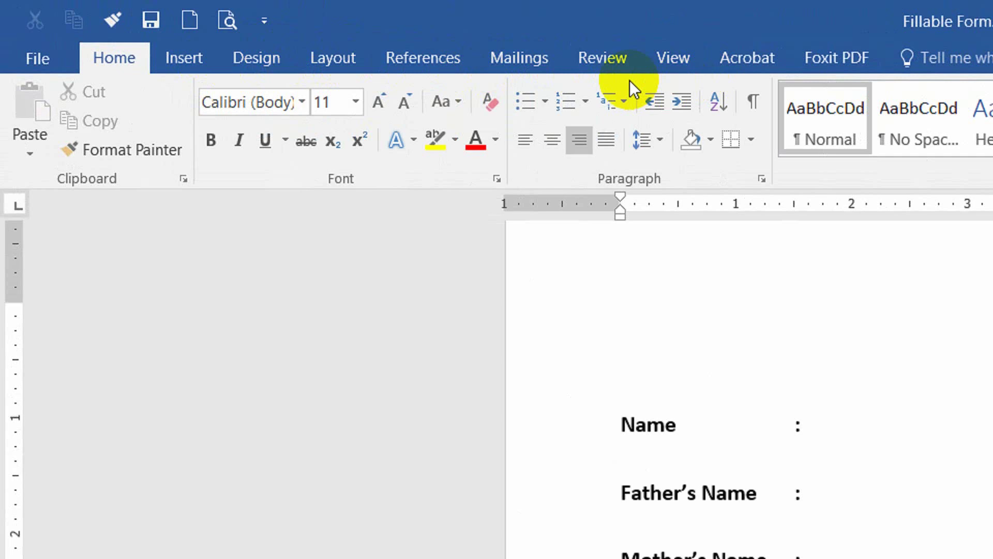
- Tick Developer under Main Tabs in File > Options > Customize Ribbon and close Options
left_click(40, 60)
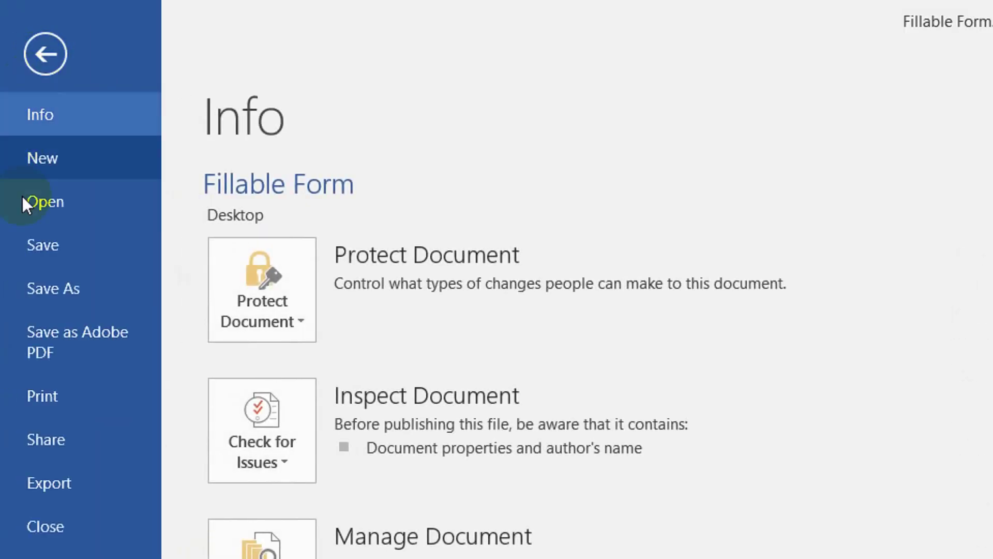
left_click(51, 423)
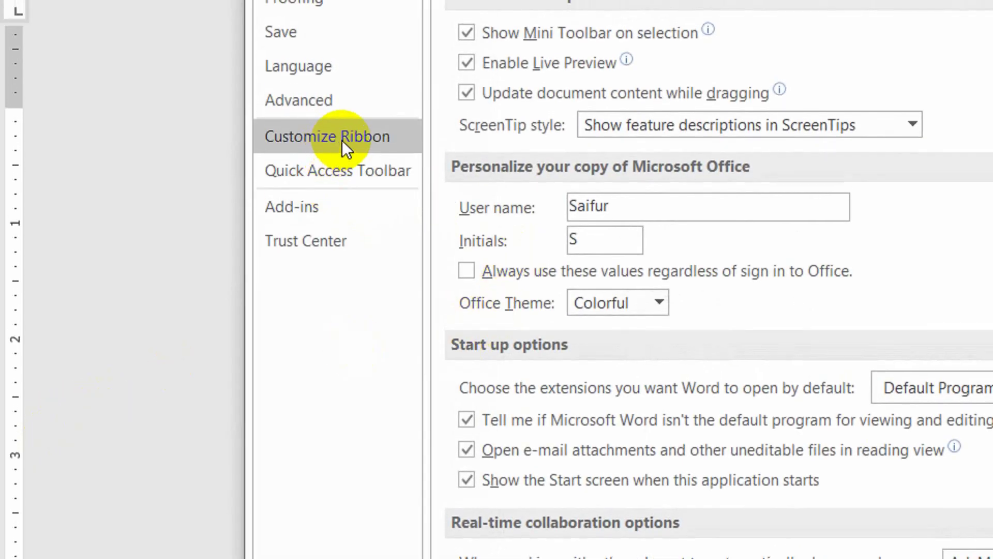
left_click(343, 141)
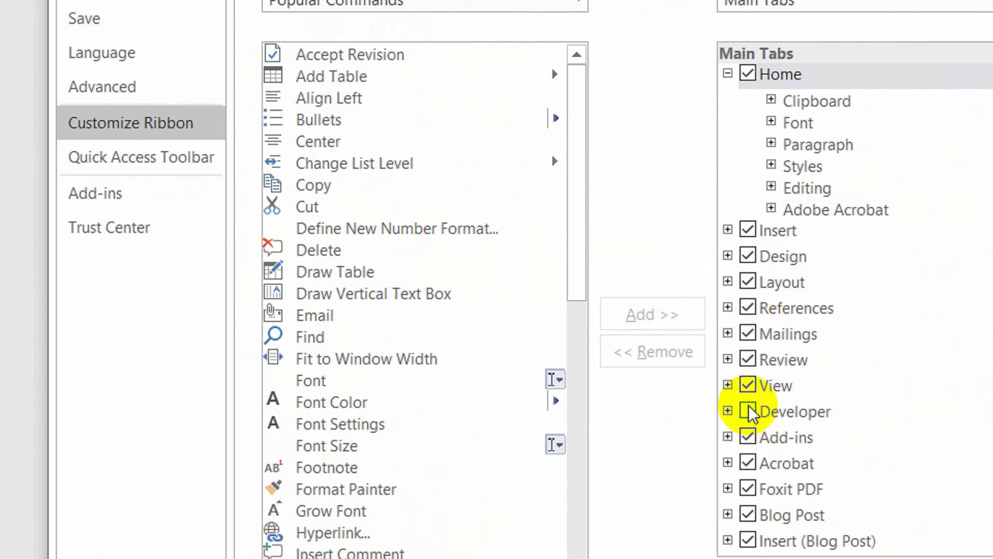
left_click(749, 406)
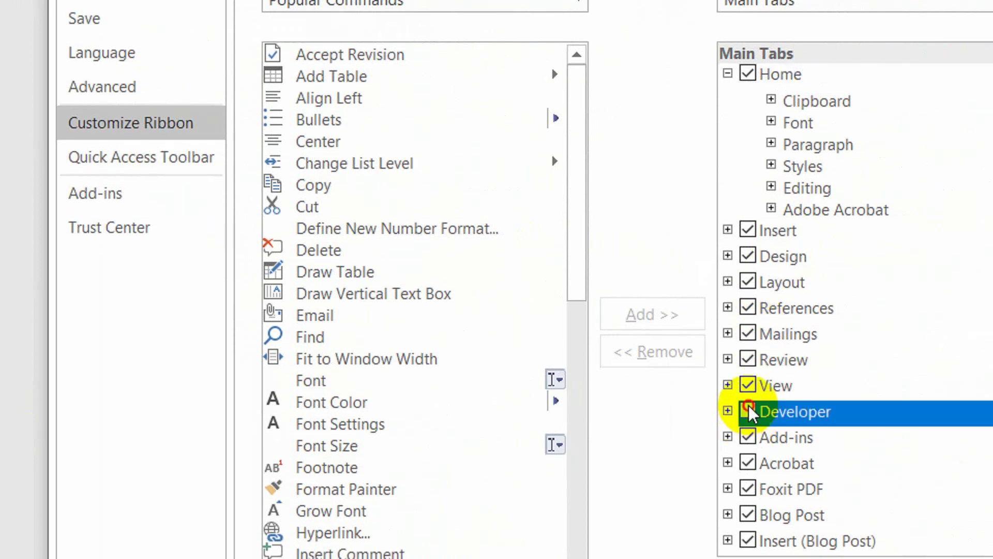
left_click(789, 424)
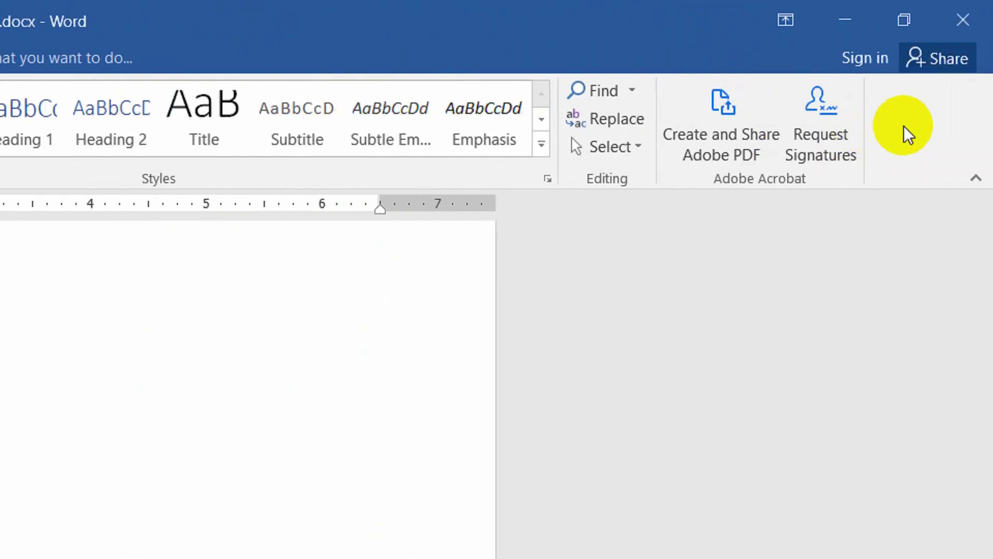
- Re-enable the Developer tab through the ribbon's Customize the Ribbon shortcut and confirm
right_click(904, 125)
left_click(899, 126)
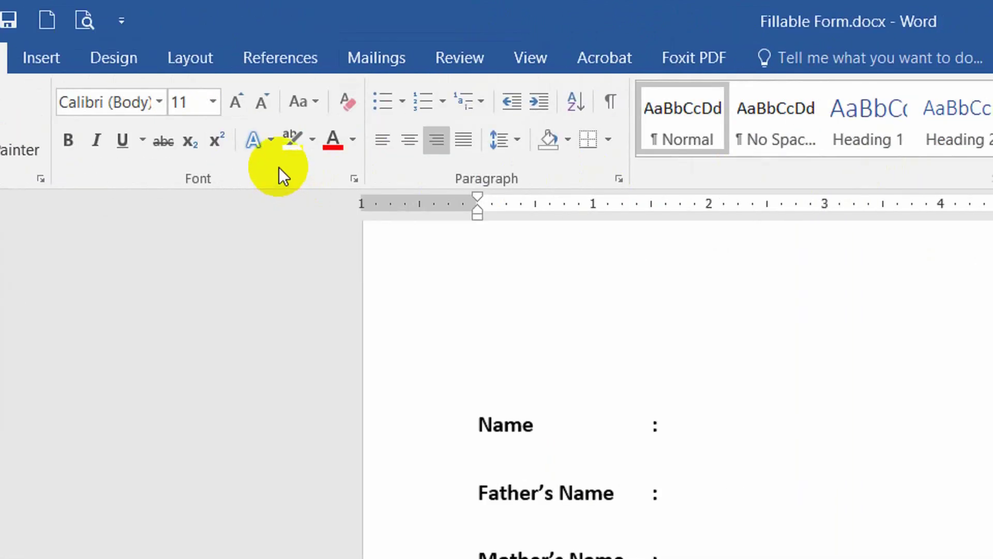
right_click(334, 61)
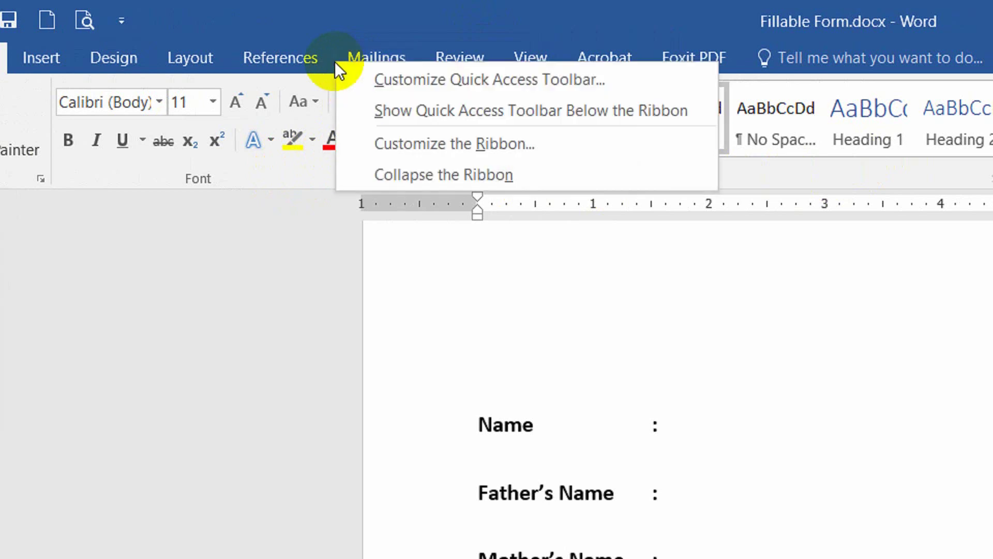
left_click(421, 144)
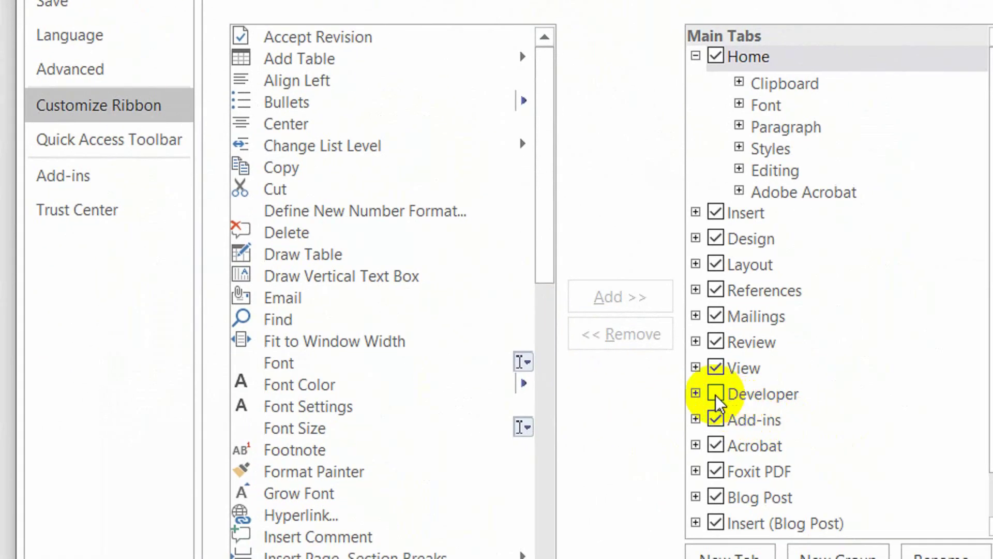
left_click(715, 397)
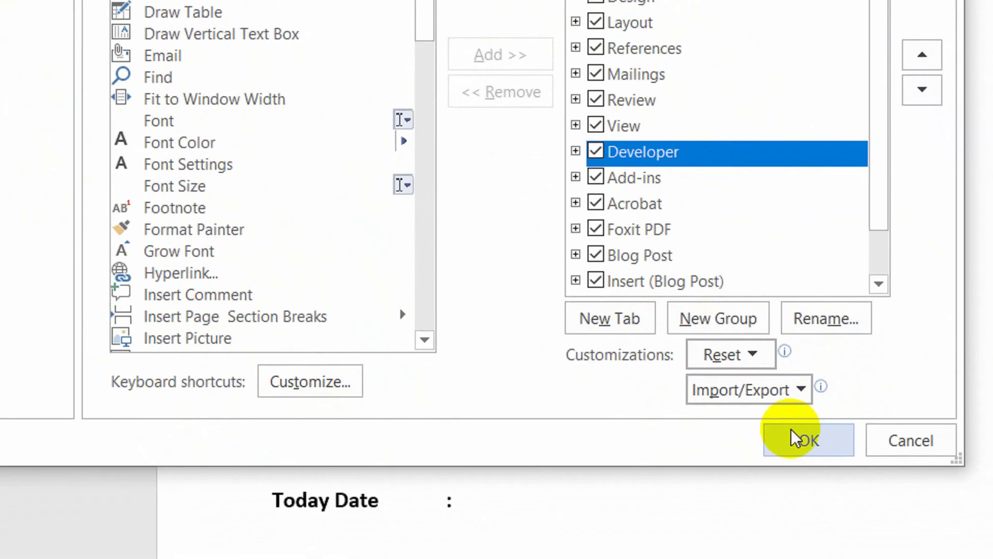
left_click(798, 436)
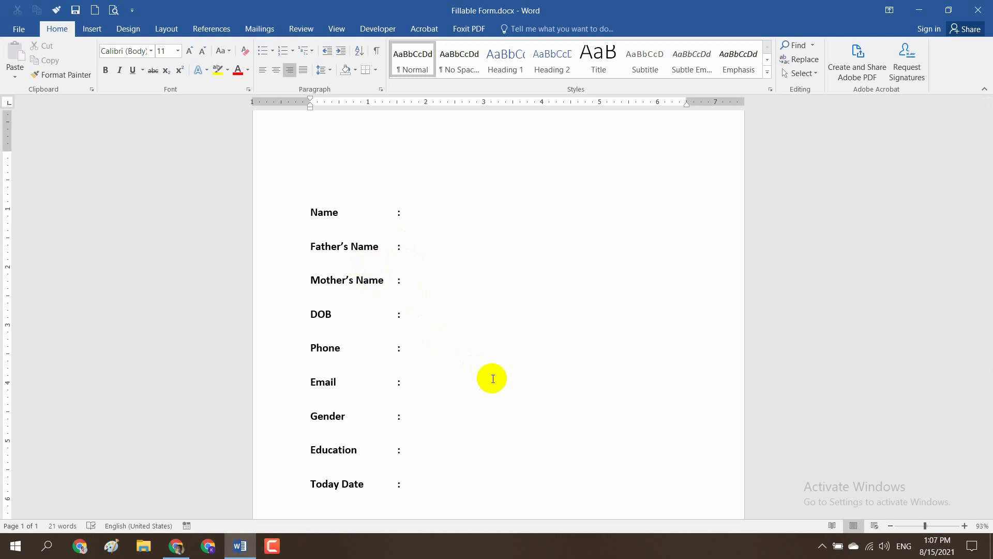
- Insert a Picture Content Control from the Developer tab and turn on Design Mode
left_click(376, 30)
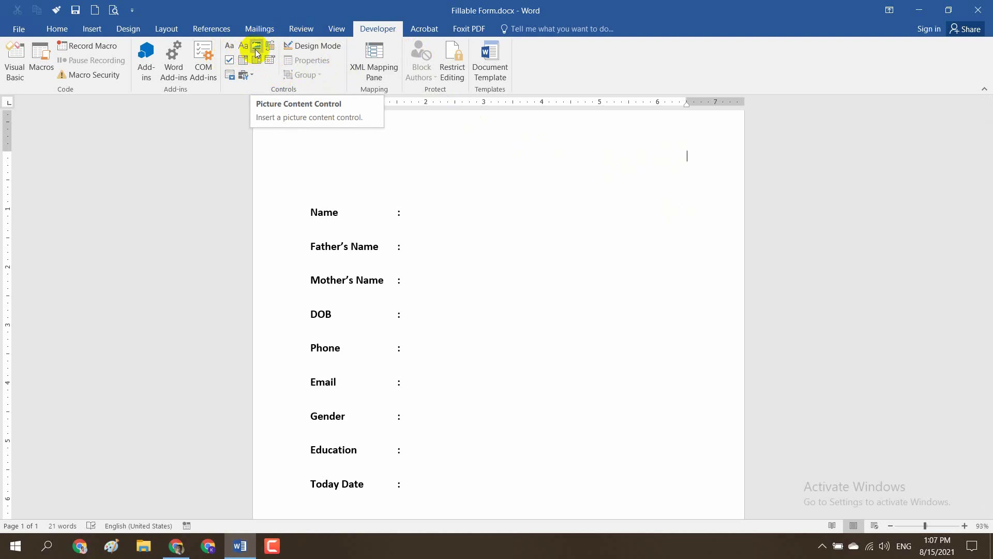
left_click(257, 54)
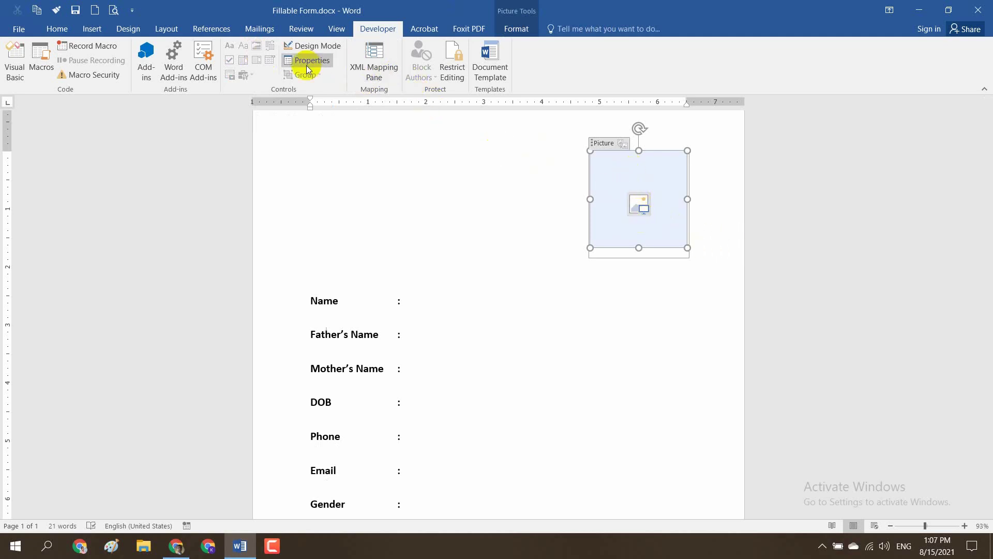
left_click(313, 46)
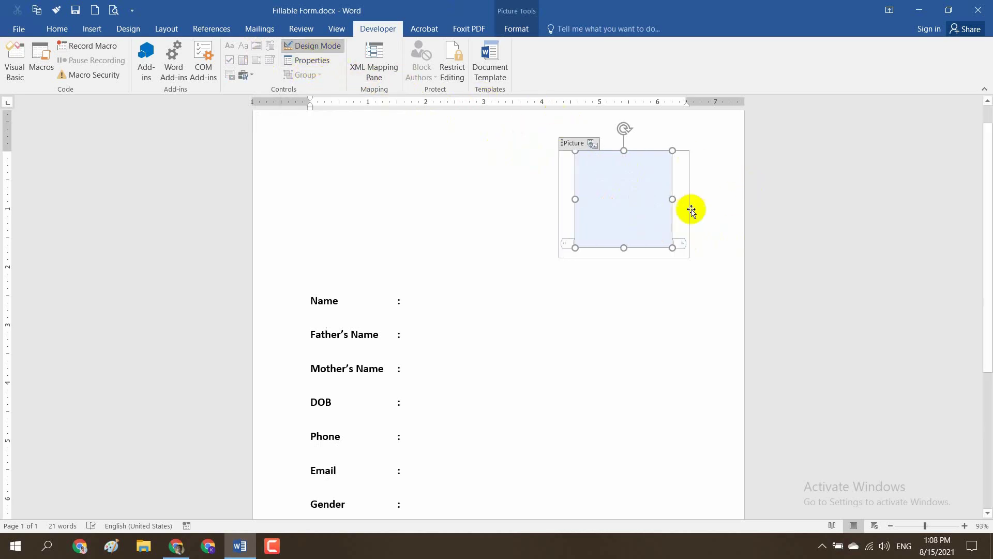
left_click(313, 46)
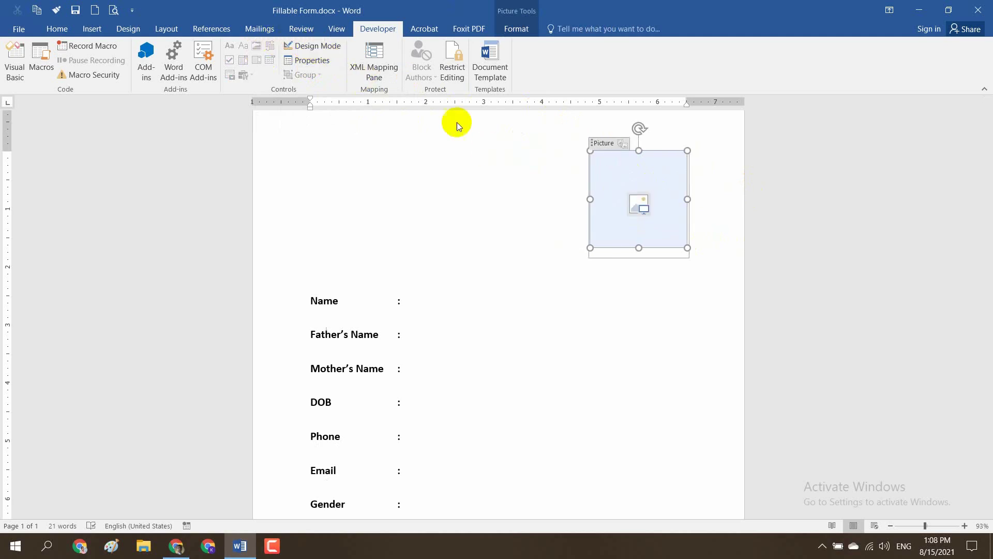
left_click(316, 47)
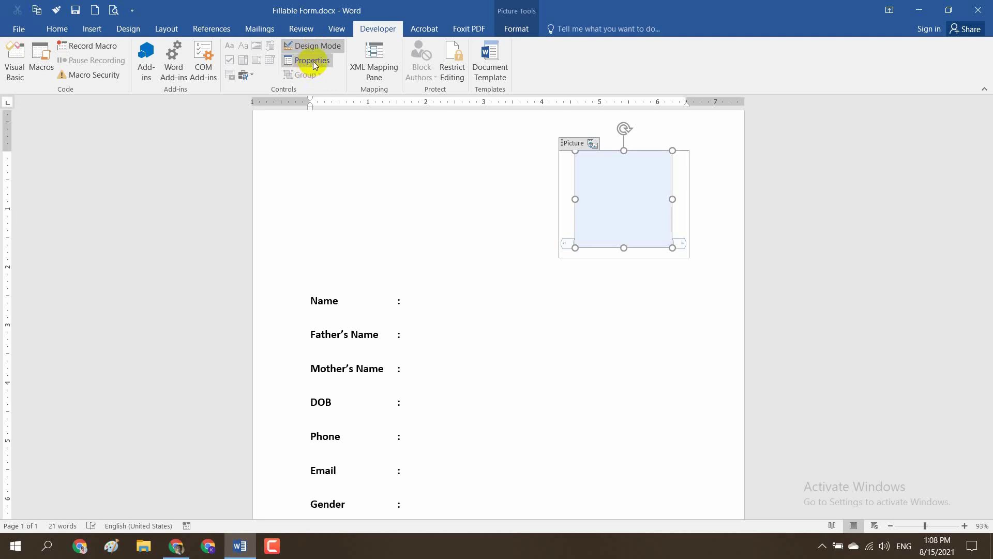
- Set the picture control's title to 'Picture' in its Properties
left_click(312, 61)
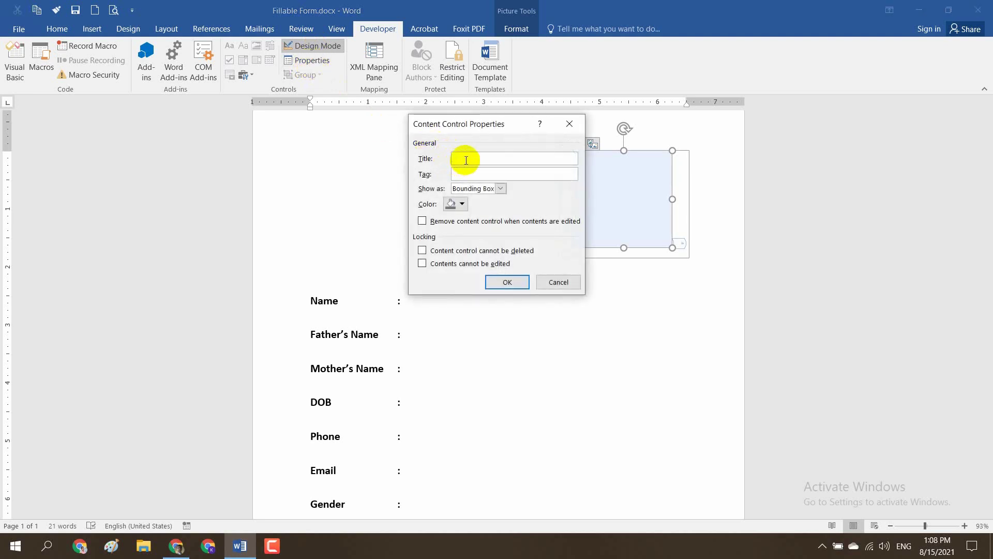
left_click(469, 160)
type("Pi")
type("cture")
left_click(501, 286)
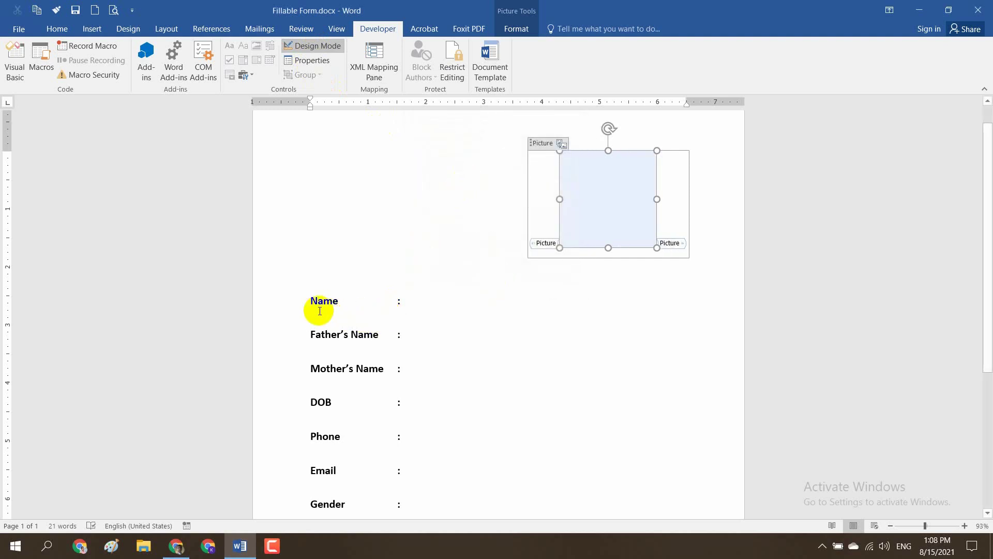
- Add a plain text content control titled 'Name' after the Name label
left_click(416, 303)
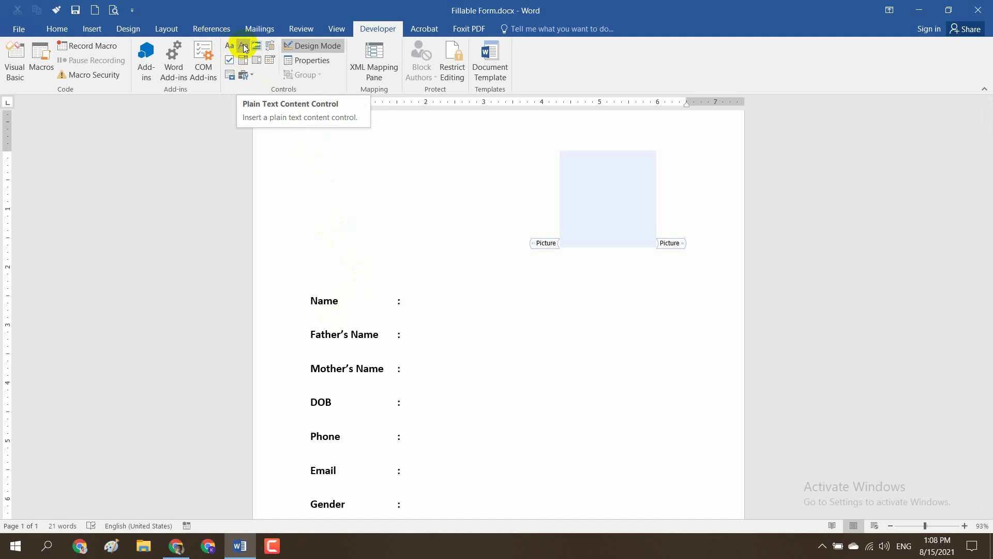
left_click(245, 48)
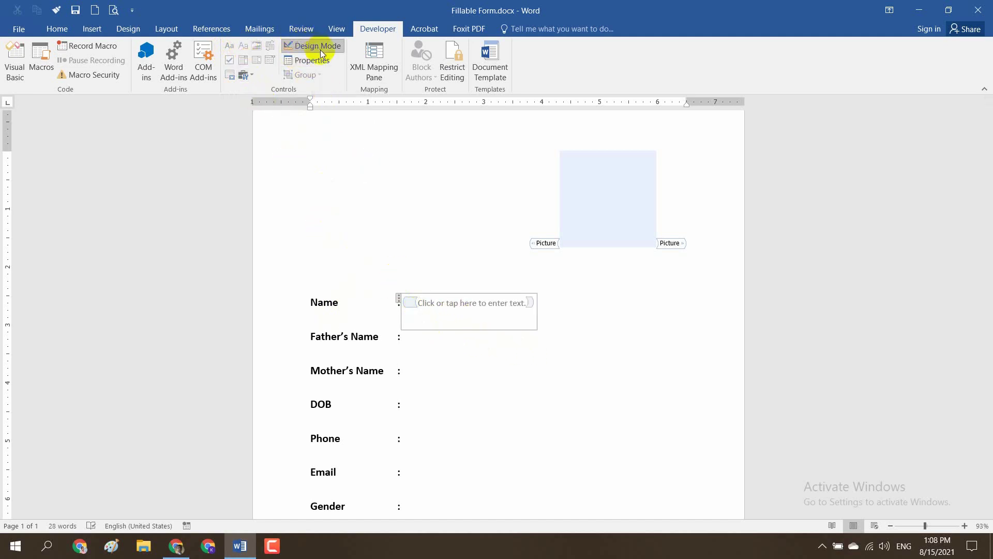
left_click(312, 60)
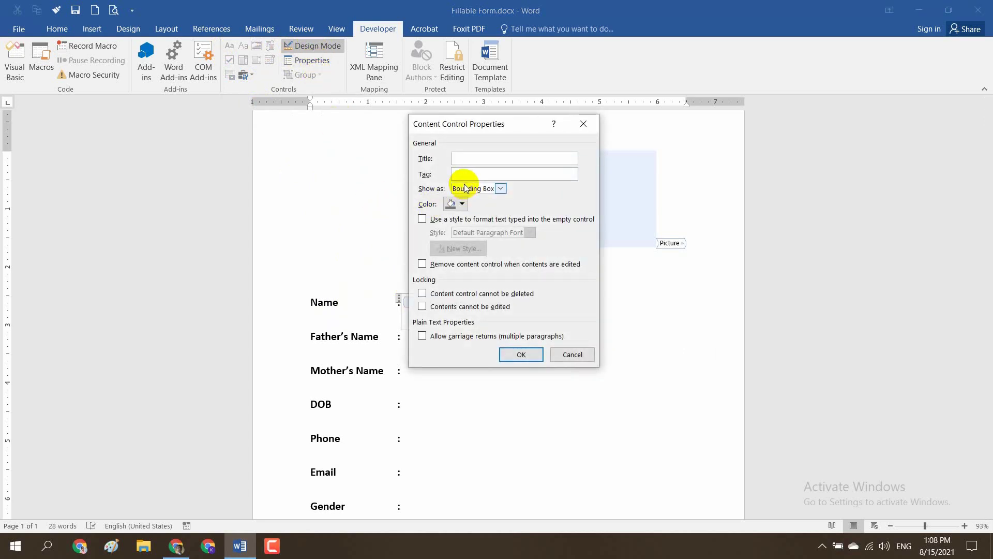
type("Name")
left_click(510, 355)
- Add a plain text content control titled 'Father's Name' after the Father's Name label
left_click(430, 342)
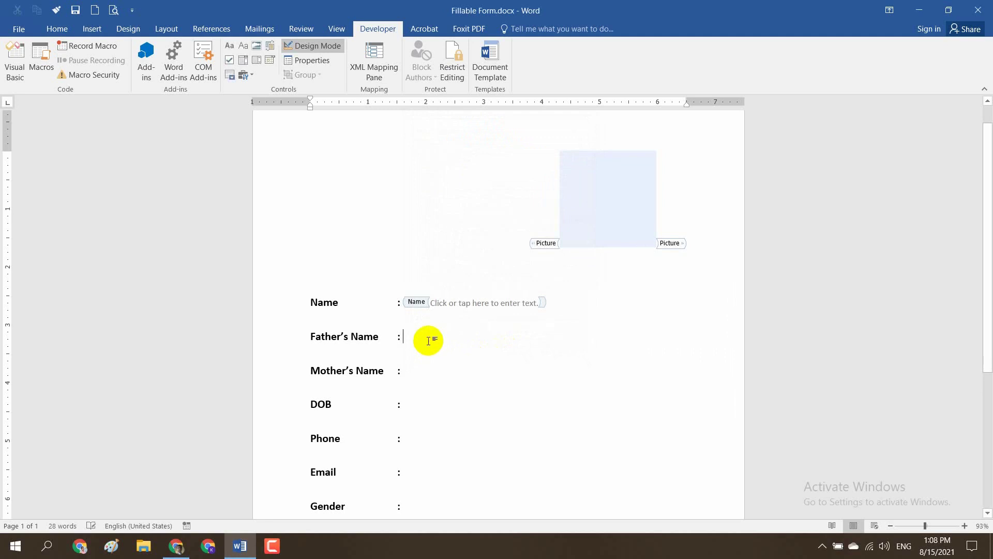
left_click(243, 47)
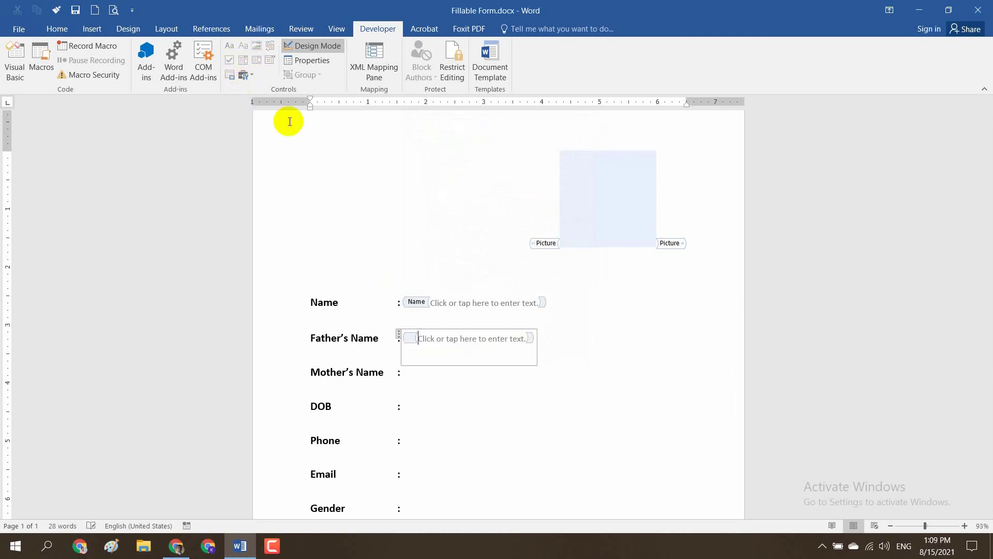
left_click(308, 61)
type("F")
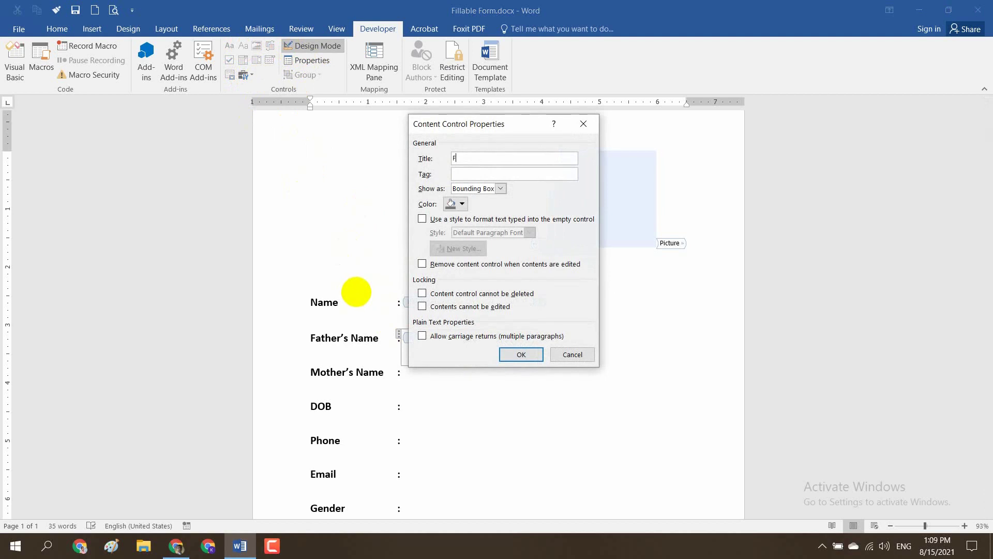
type("a")
type("ther")
type("'s ")
type("Name")
left_click(521, 354)
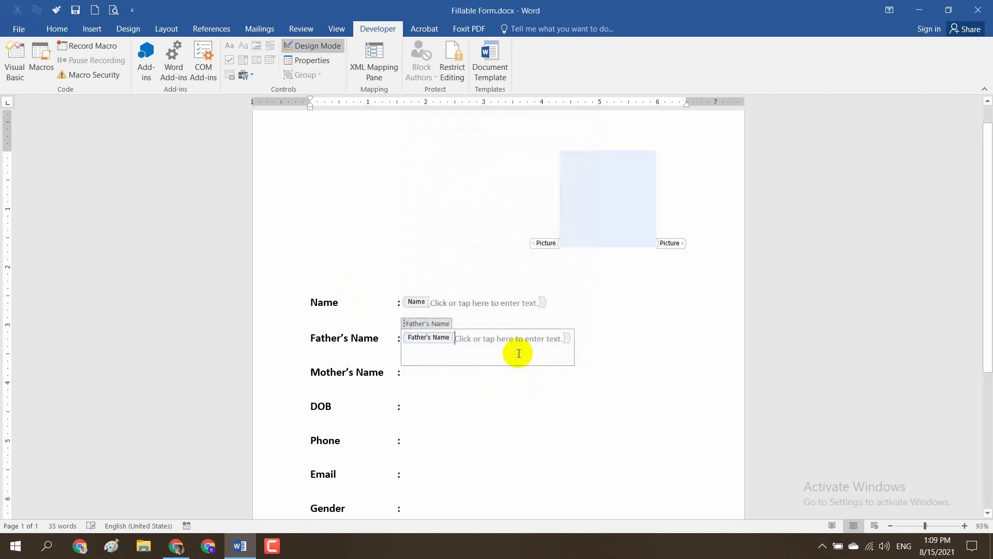
left_click(434, 381)
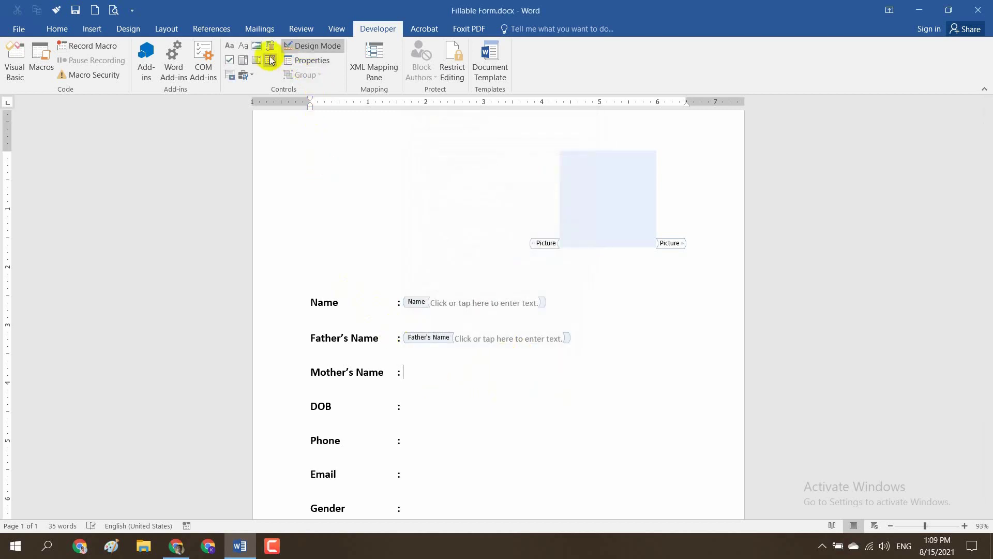
- Insert a plain text control after Mother's Name, titled 'Mother's Name'
left_click(246, 46)
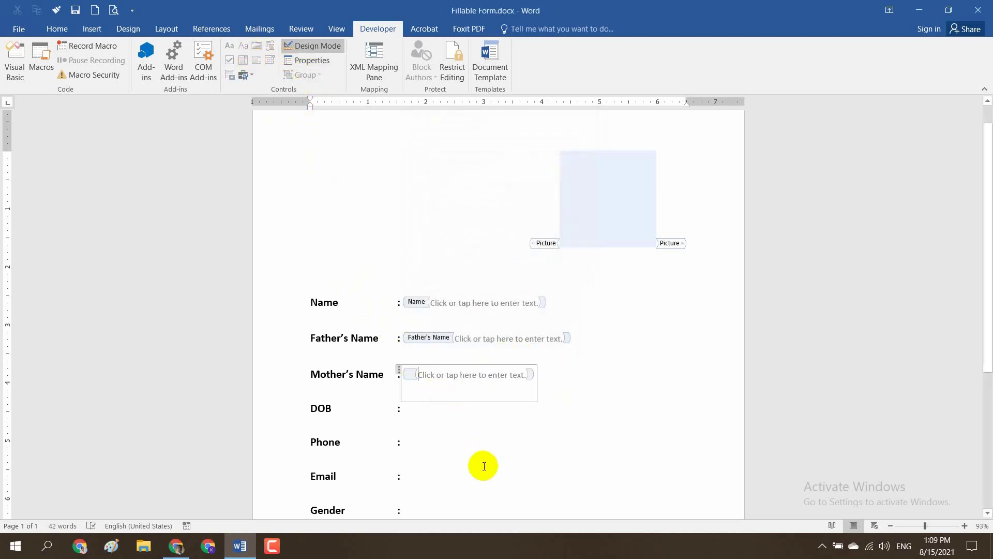
left_click(326, 62)
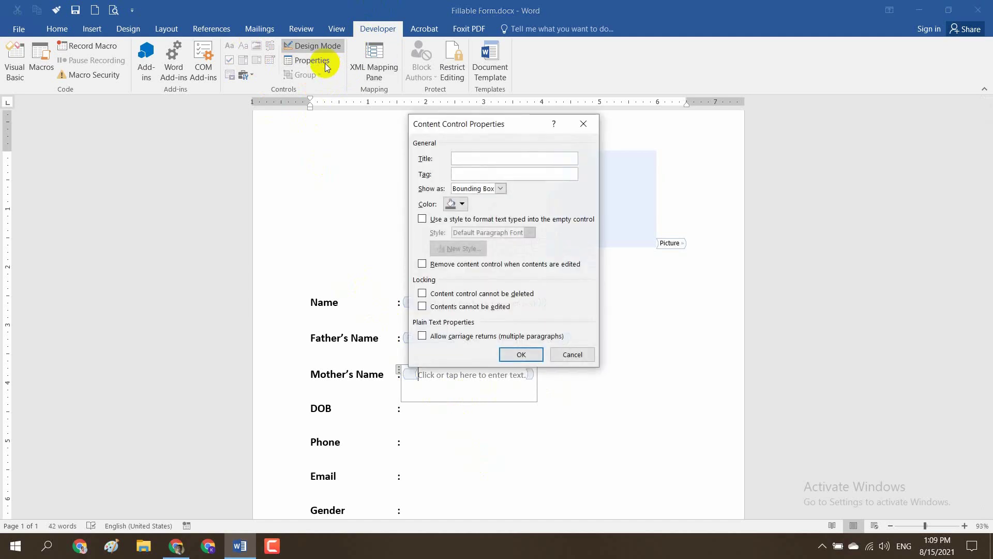
type("Mother")
type("'s Name")
left_click(521, 355)
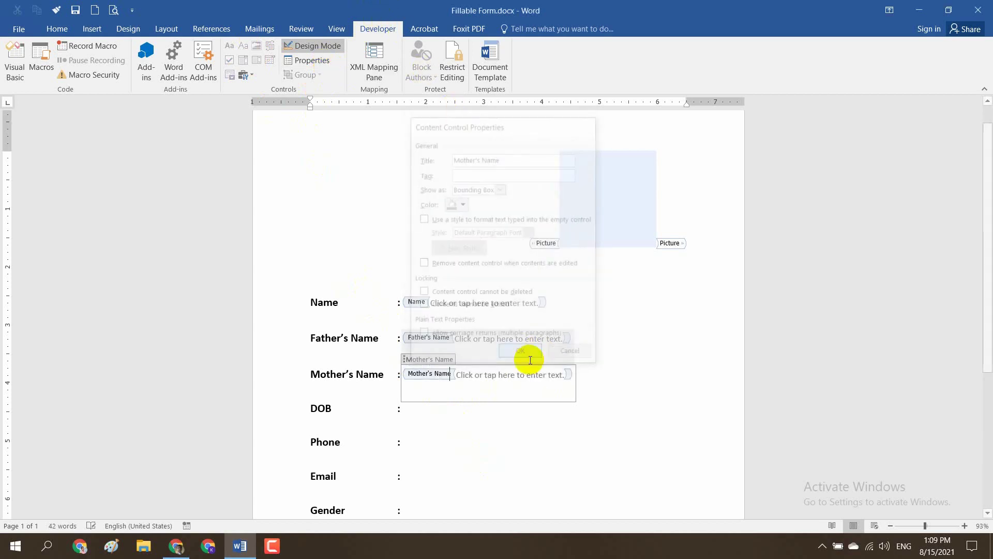
left_click(426, 420)
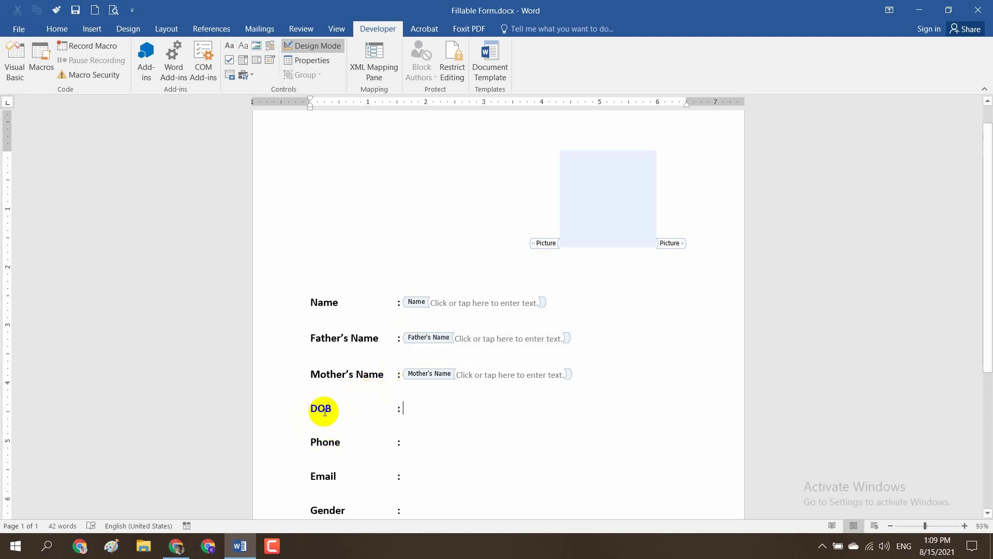
- Add a date picker after DOB titled 'DOB' using the d-MMM-yy (15-Aug-21) format
left_click(268, 61)
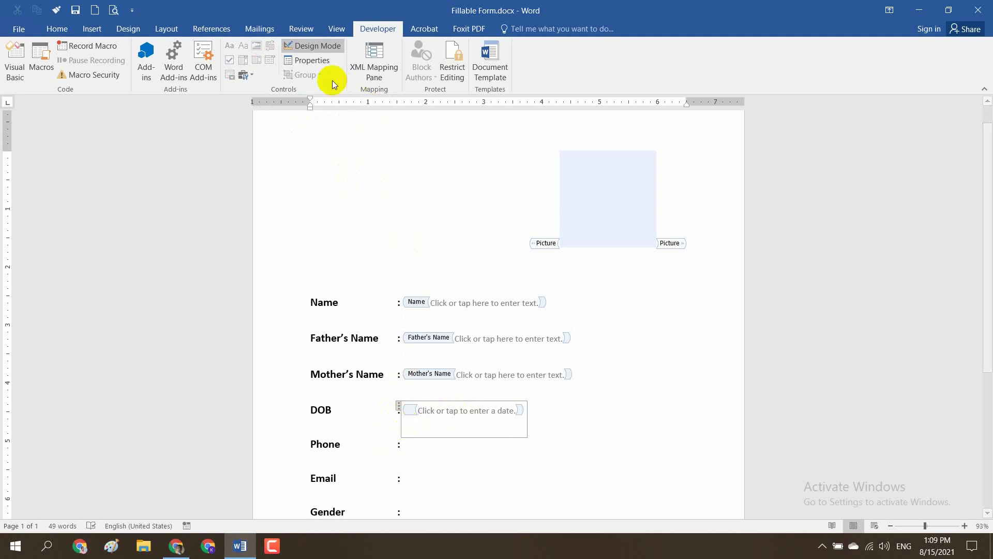
left_click(306, 60)
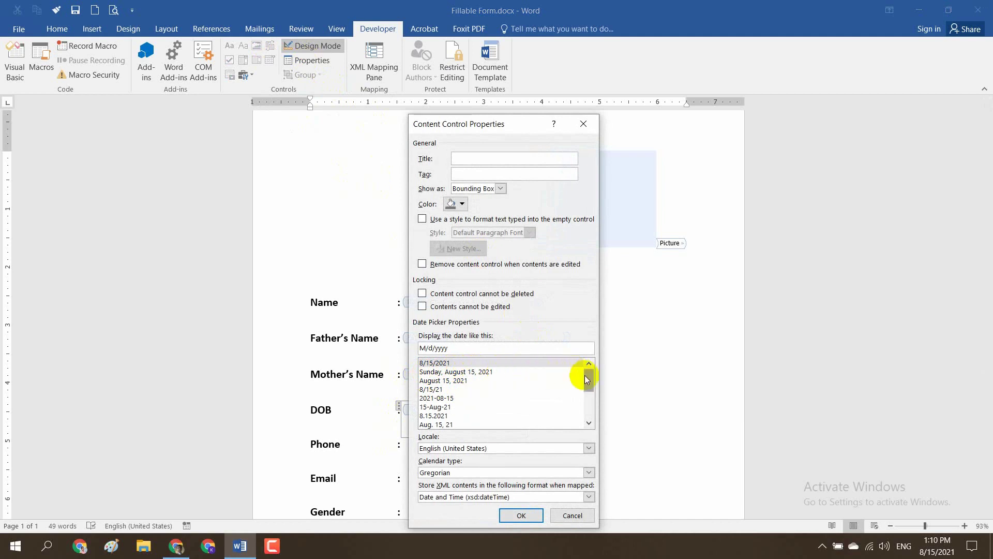
mouse_move(591, 378)
left_mouse_down()
mouse_move(591, 420)
mouse_move(592, 391)
left_mouse_up()
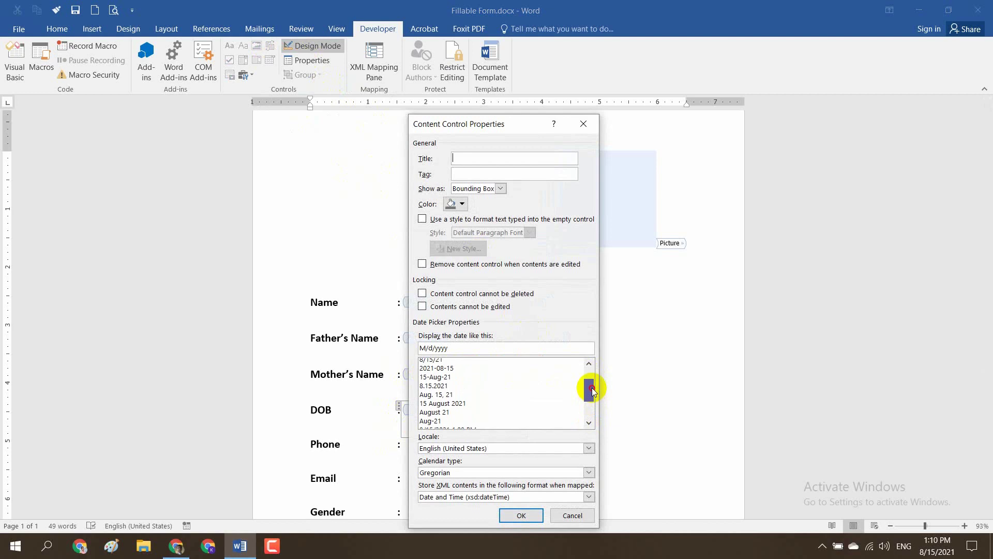
left_click_drag(592, 387, 594, 374)
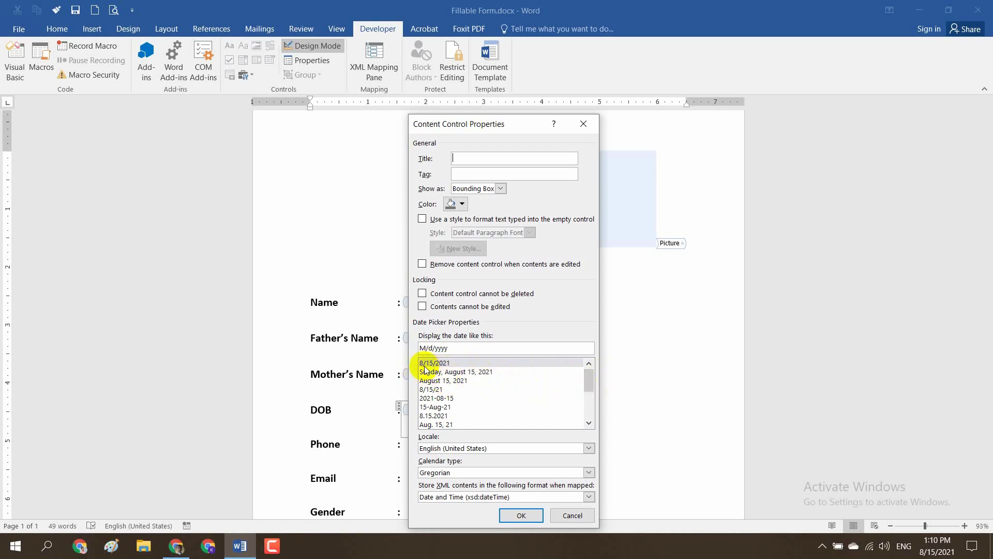
left_click(438, 407)
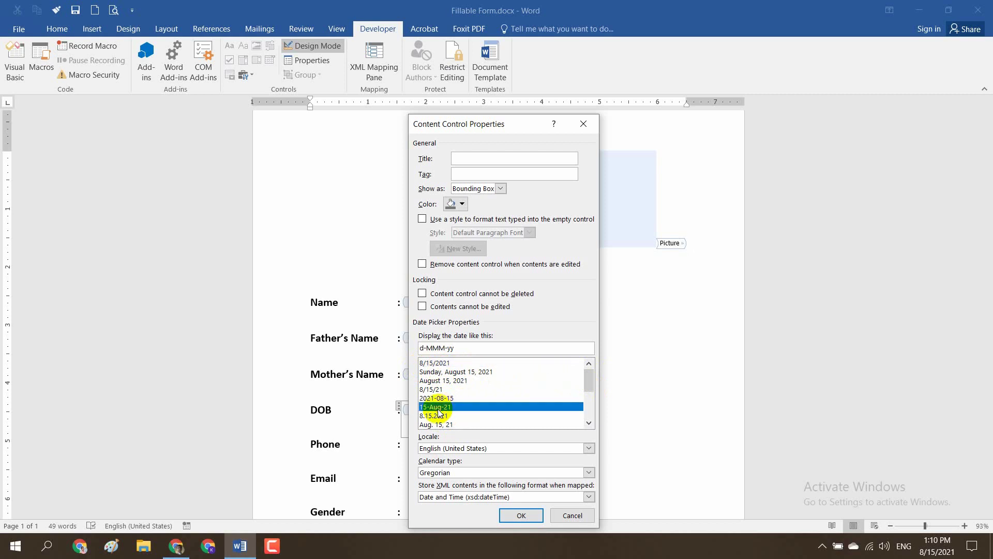
left_click(471, 156)
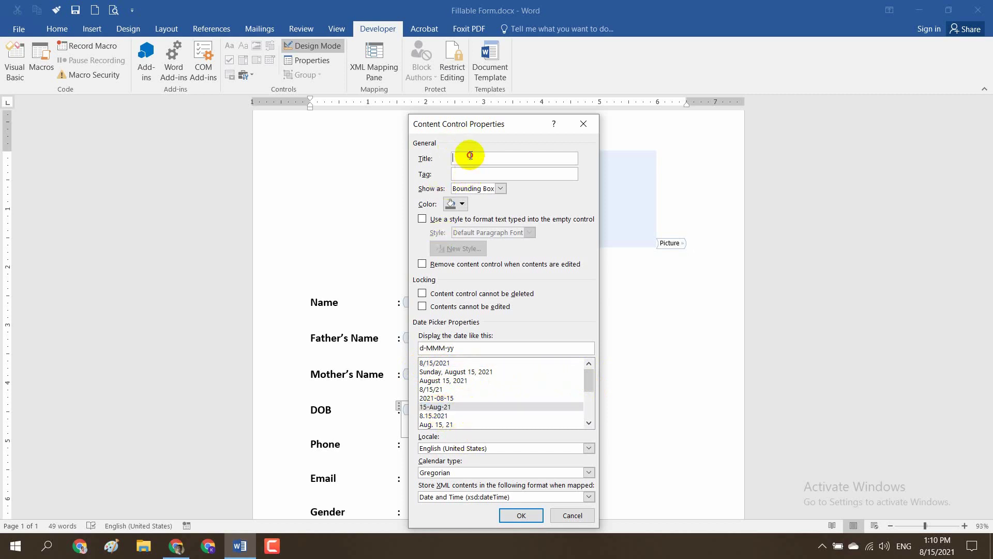
type("D")
type("OB")
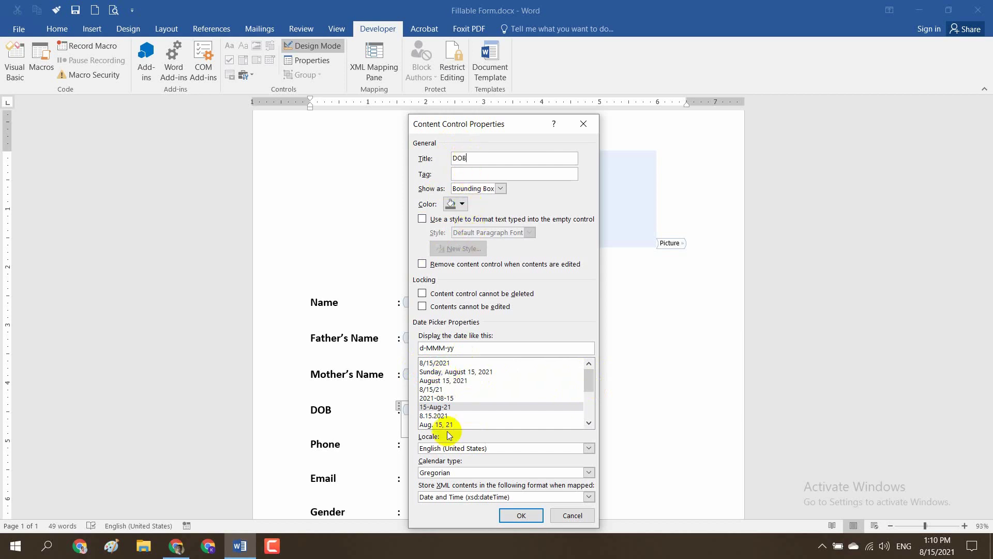
left_click(519, 515)
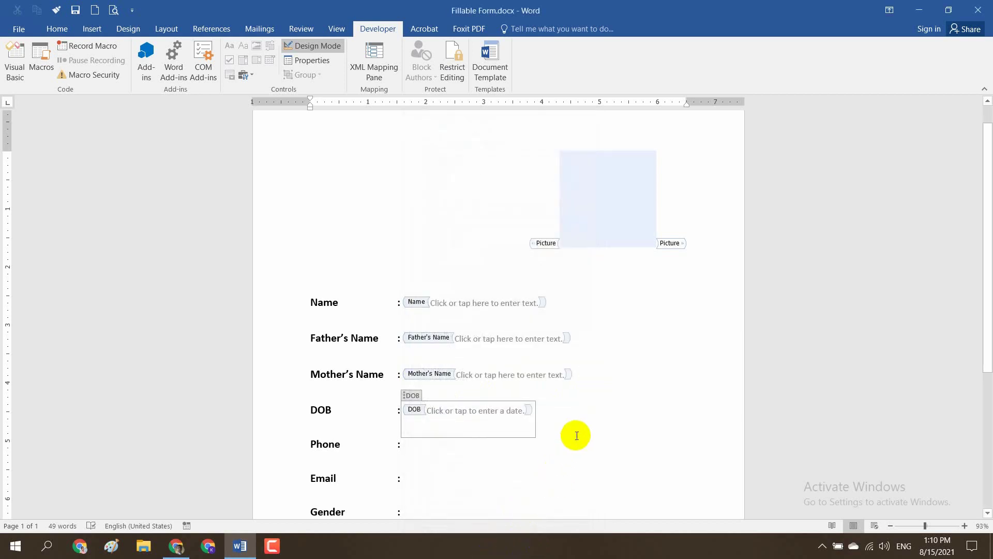
left_click(577, 430)
scroll(559, 426, "down", 2)
left_click(433, 390)
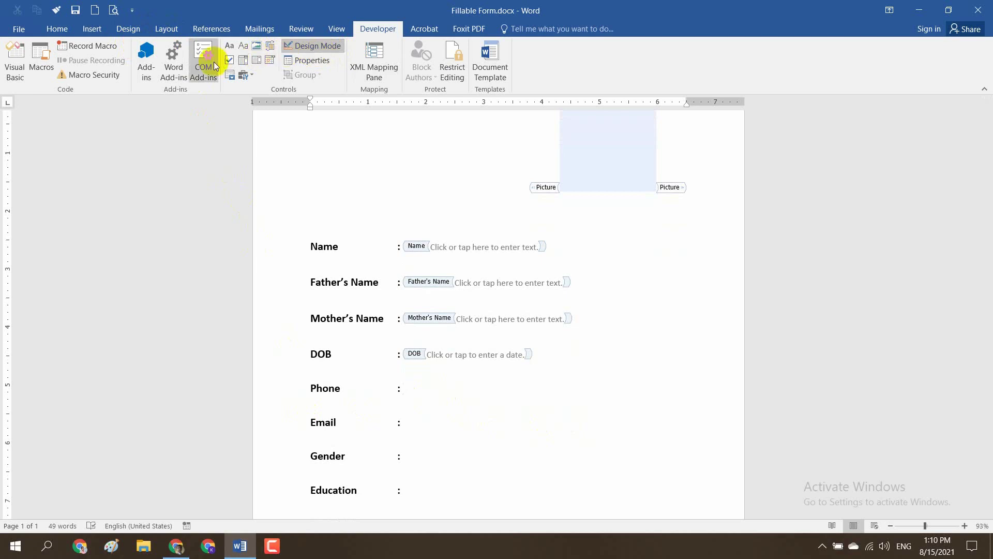
- Insert a plain text control after Phone titled 'Phone No'
left_click(244, 46)
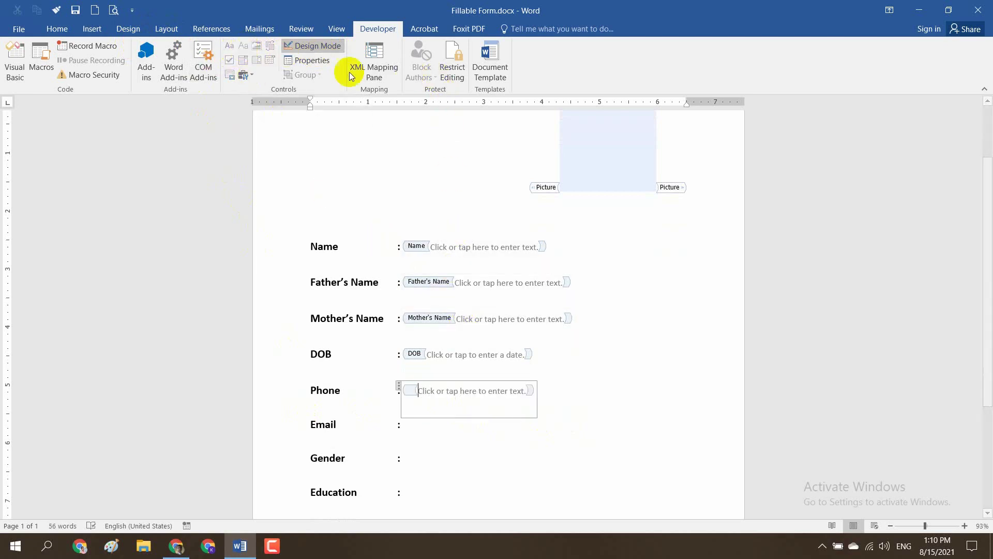
left_click(305, 62)
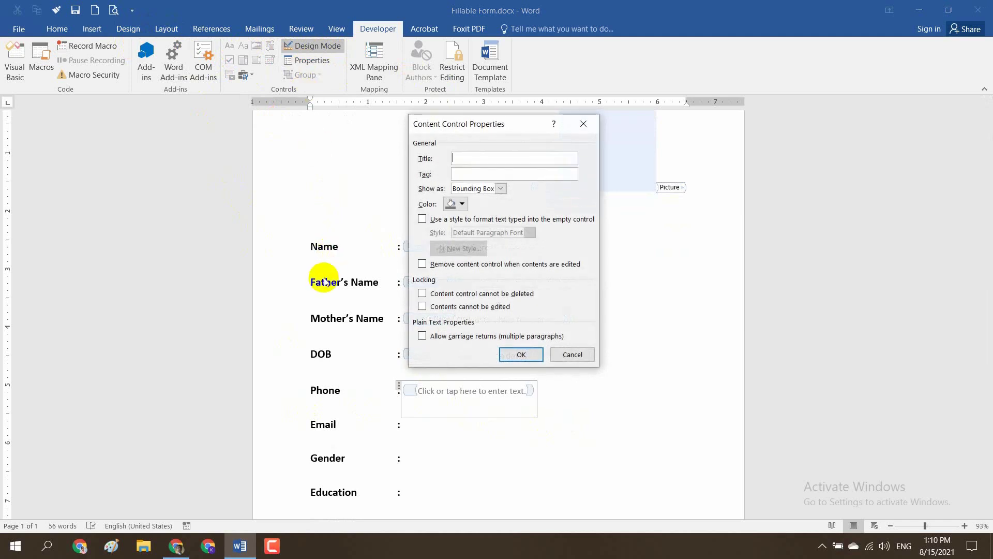
type("Phone ")
type("No")
left_click(519, 355)
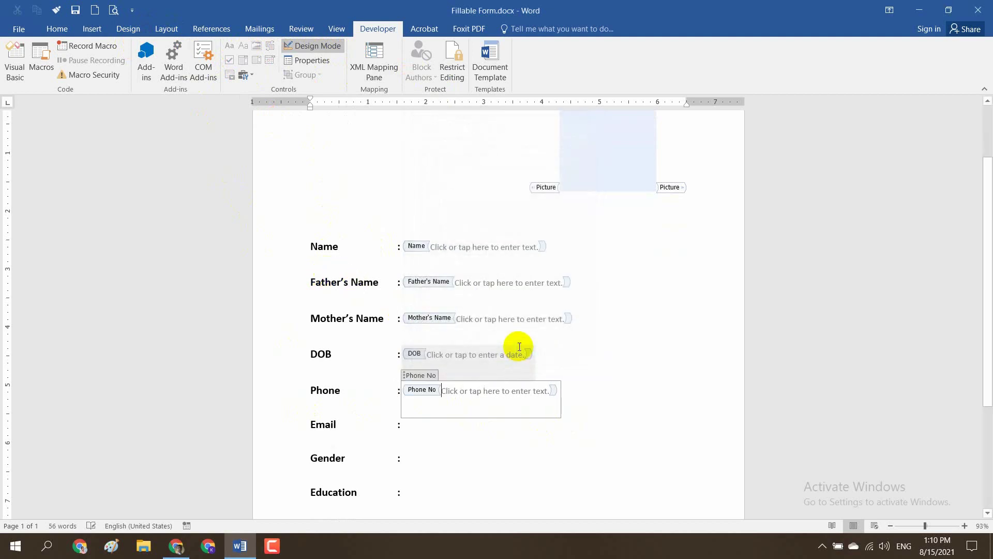
- Insert a plain text control after Email titled 'Email'
left_click(421, 433)
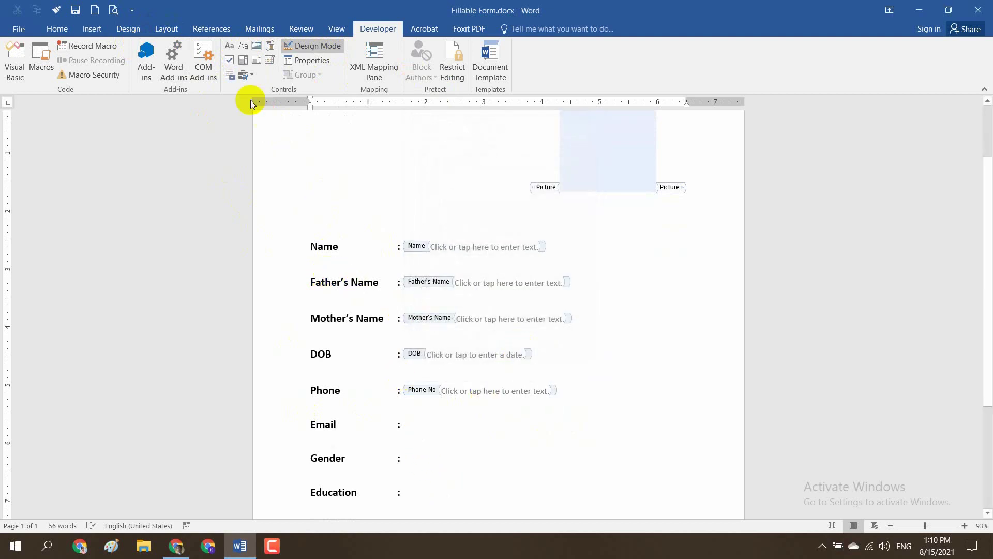
left_click(231, 47)
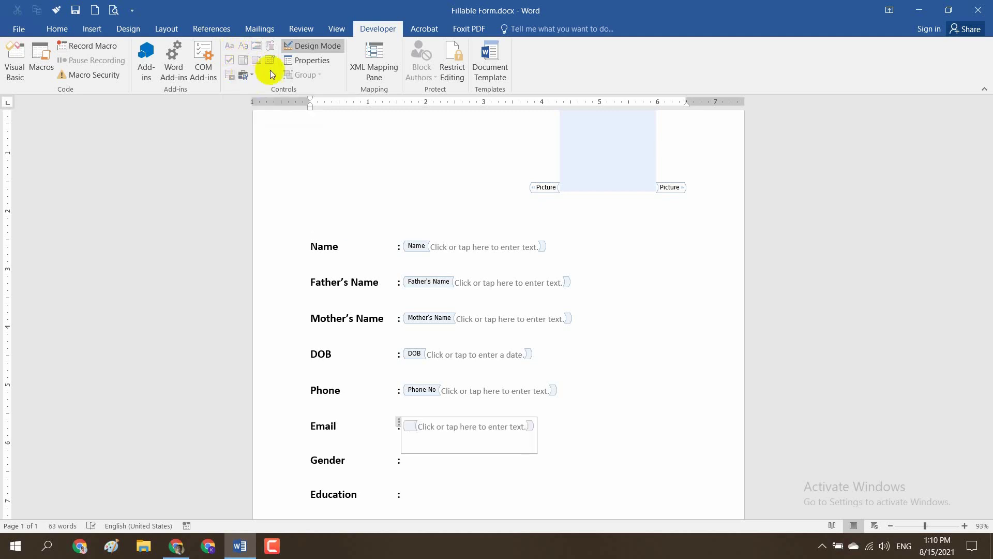
left_click(310, 61)
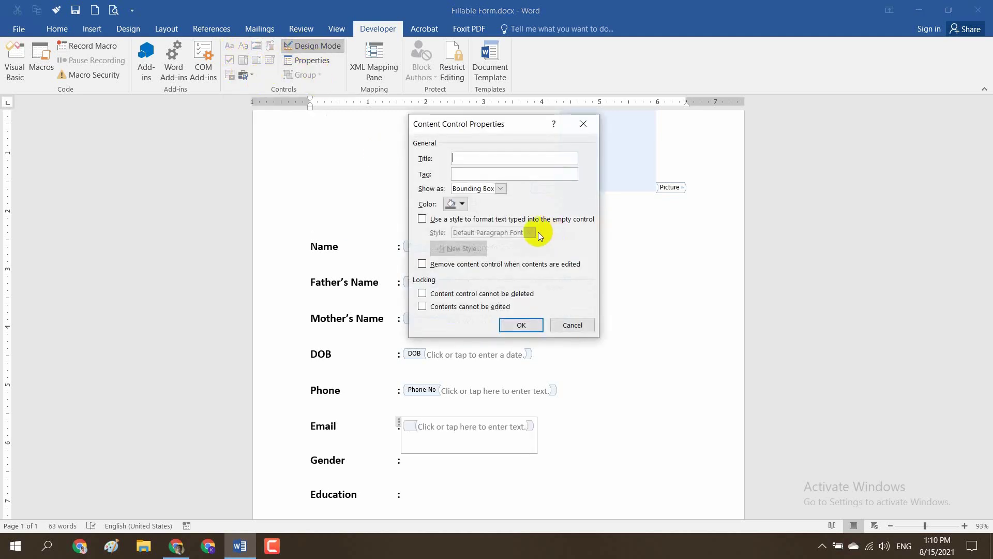
type("Email")
left_click(519, 324)
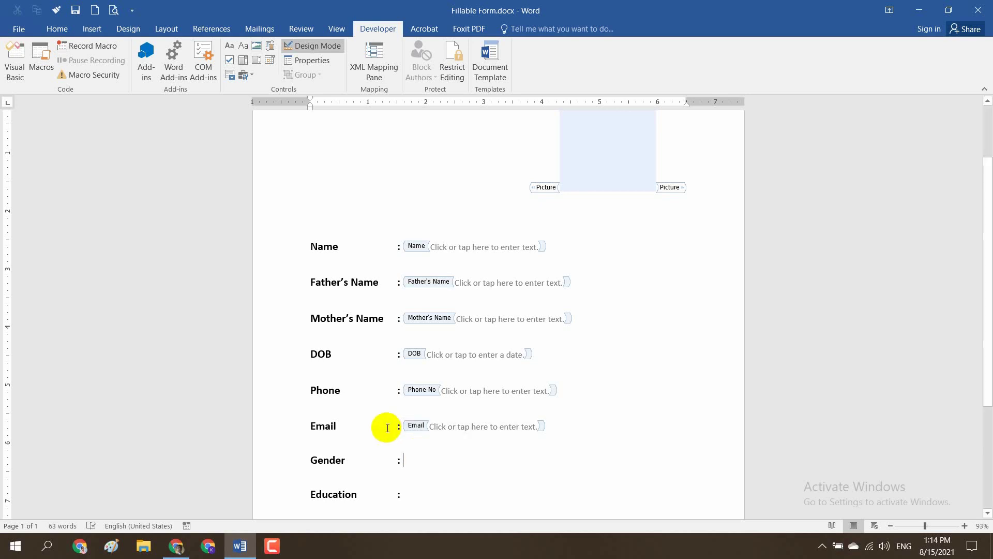
- Insert an ActiveX option button on the Gender row from Legacy Tools
left_click(250, 74)
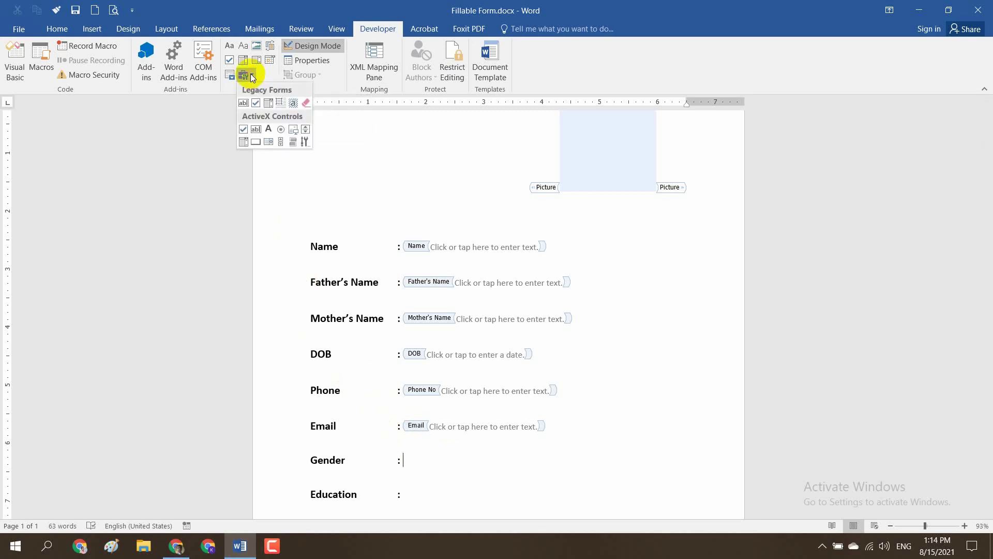
left_click(250, 74)
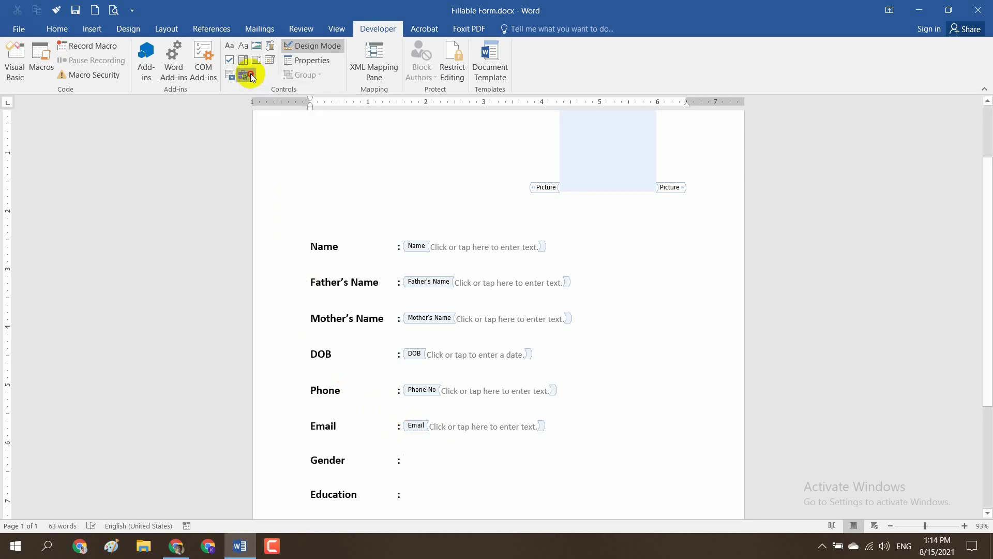
left_click(251, 73)
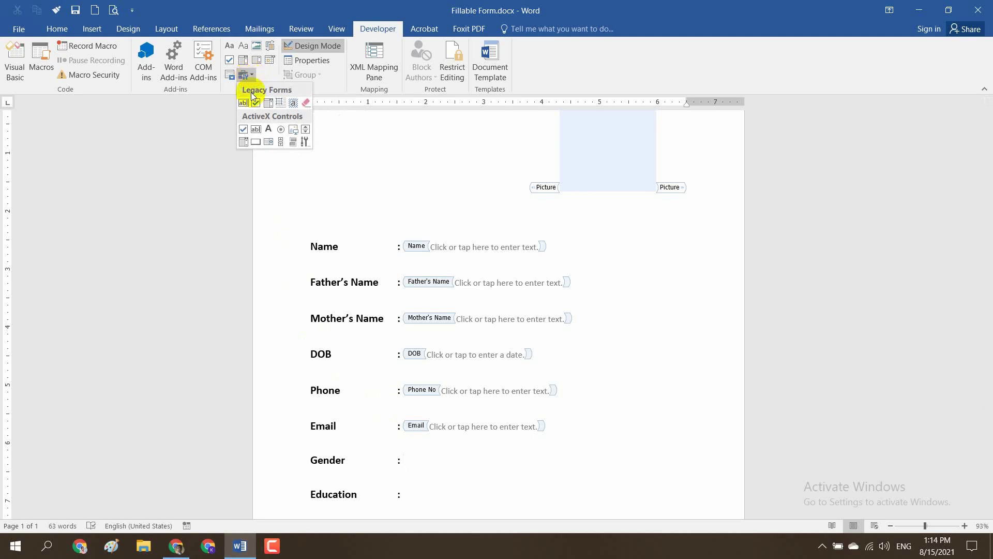
left_click(281, 131)
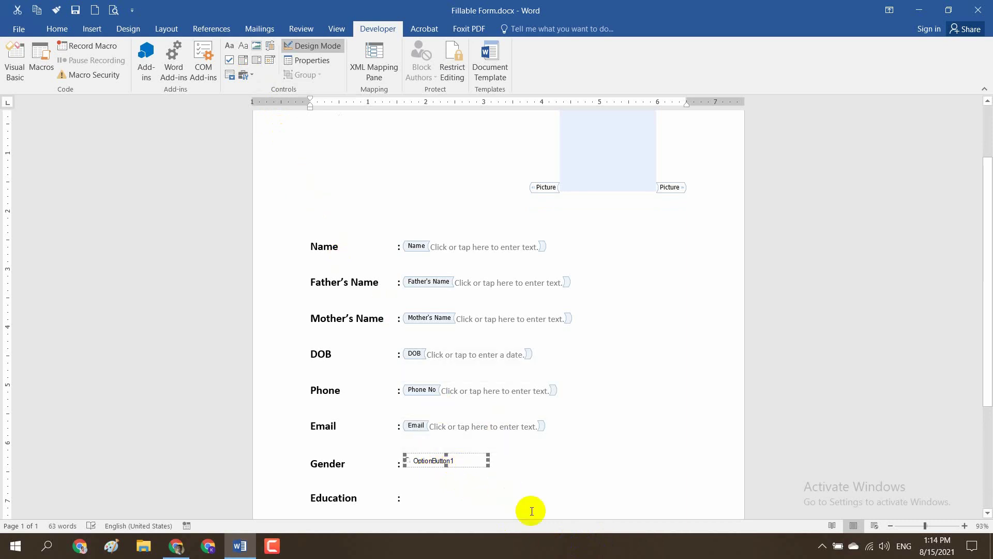
- Caption the option button 'Male' and narrow it to fit its label
left_click(310, 60)
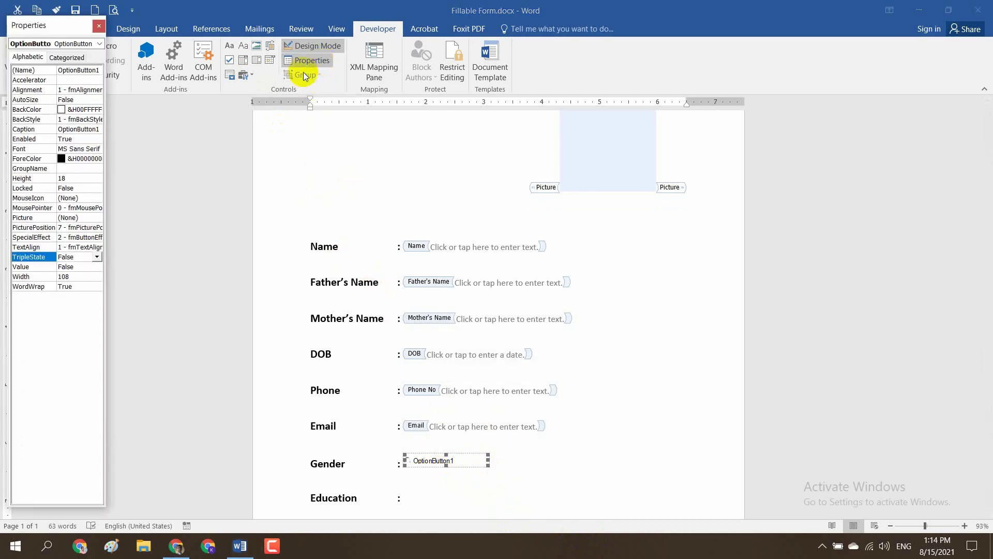
left_click(81, 129)
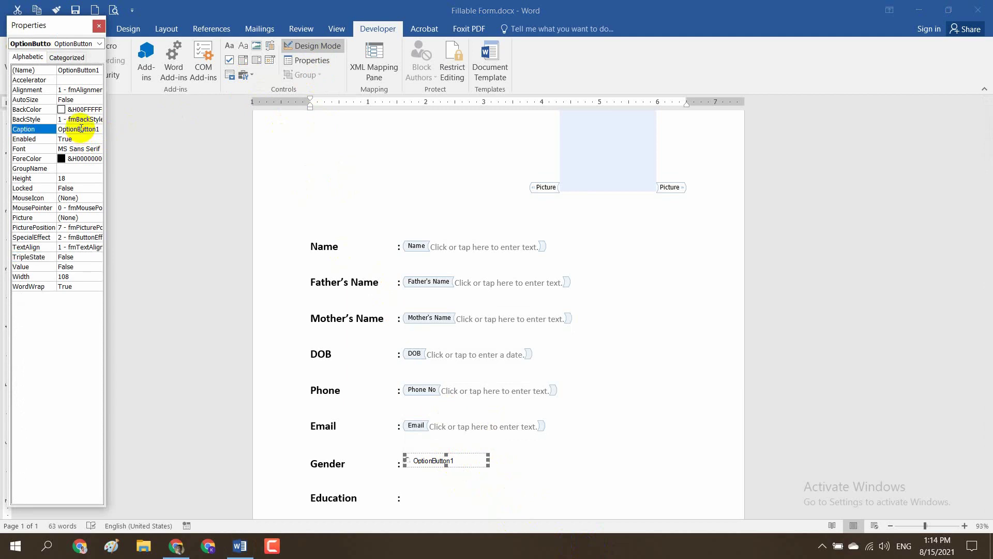
double_click(81, 129)
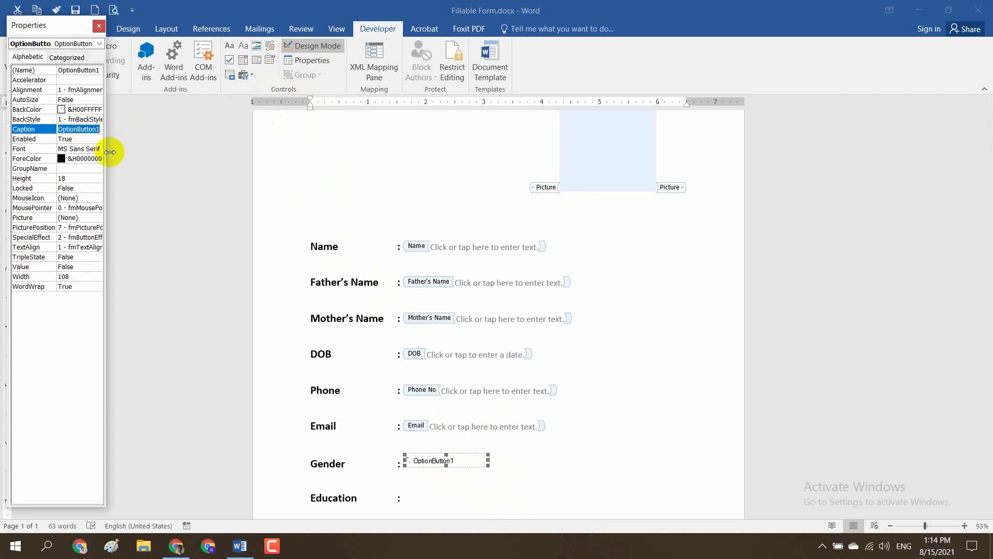
type("Male")
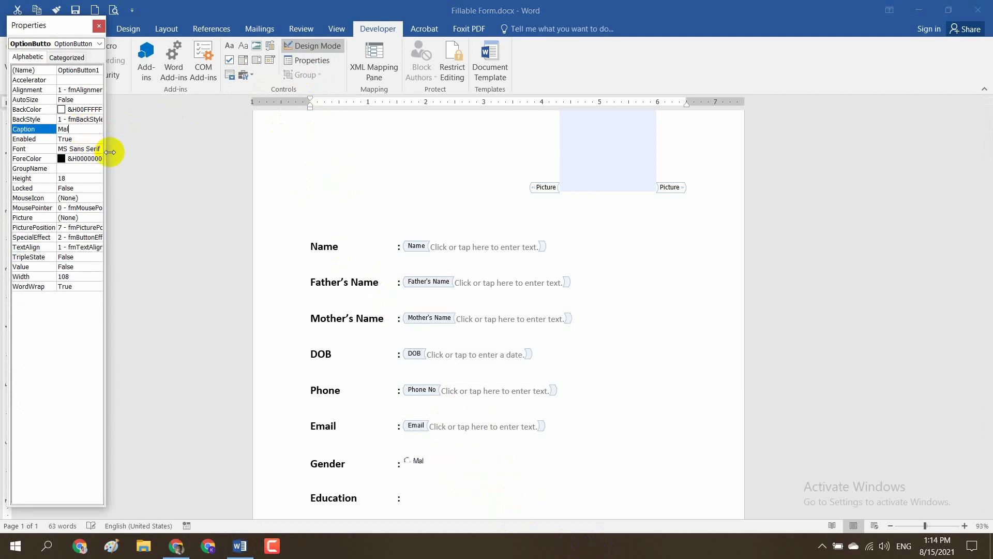
left_click(68, 267)
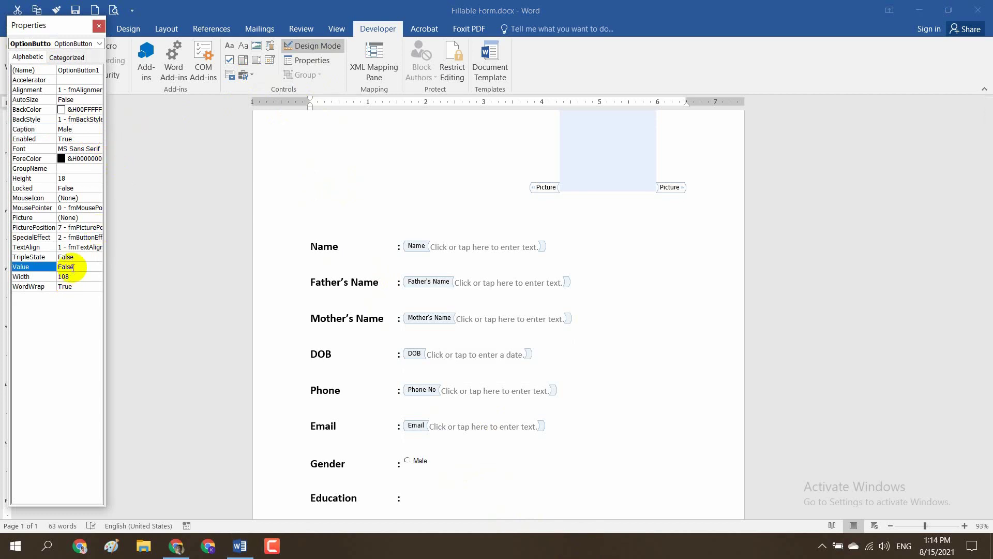
left_click(99, 25)
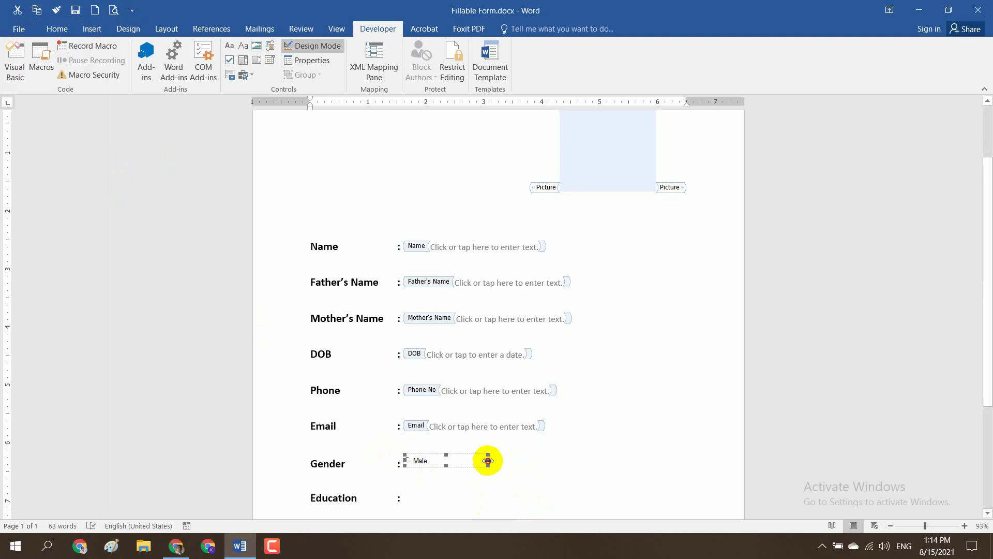
left_click_drag(488, 459, 435, 458)
left_click(453, 459)
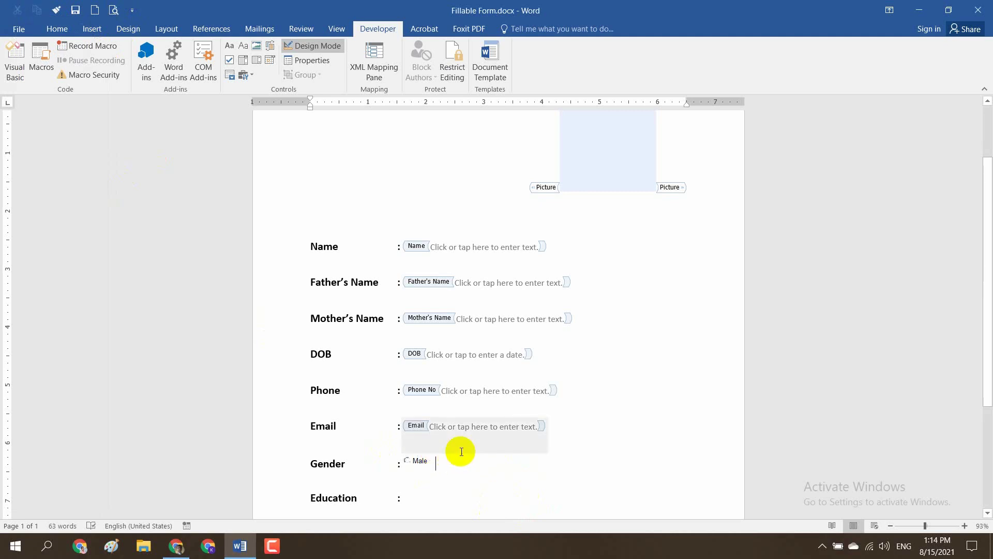
- Add a second ActiveX option button captioned 'Female' beside Male, narrowed to fit
left_click(253, 76)
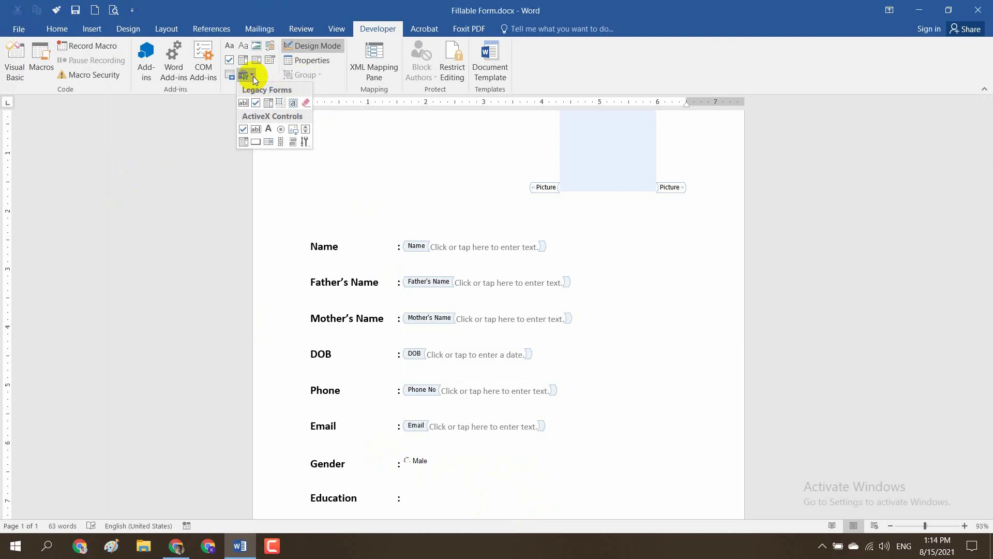
left_click(279, 132)
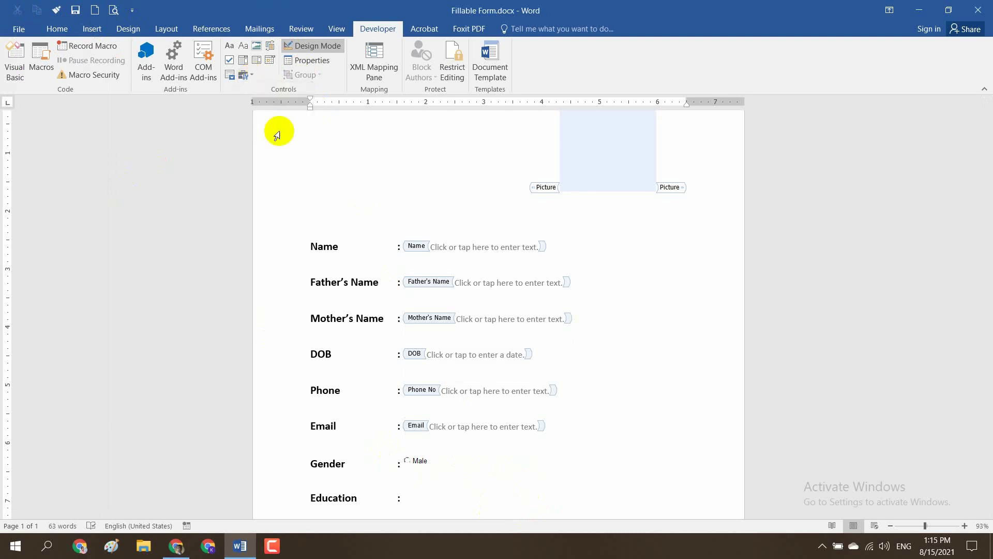
left_click(316, 61)
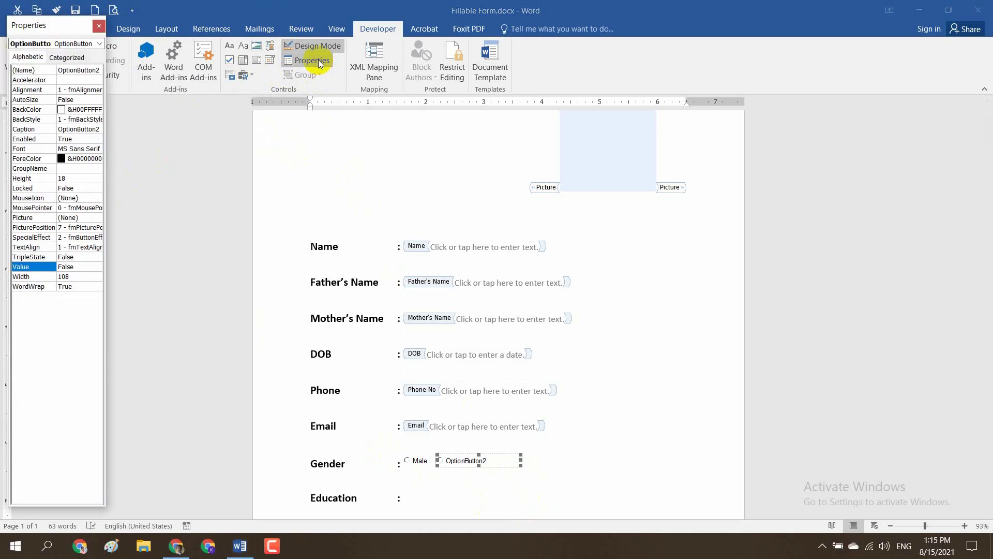
left_click(81, 129)
double_click(82, 129)
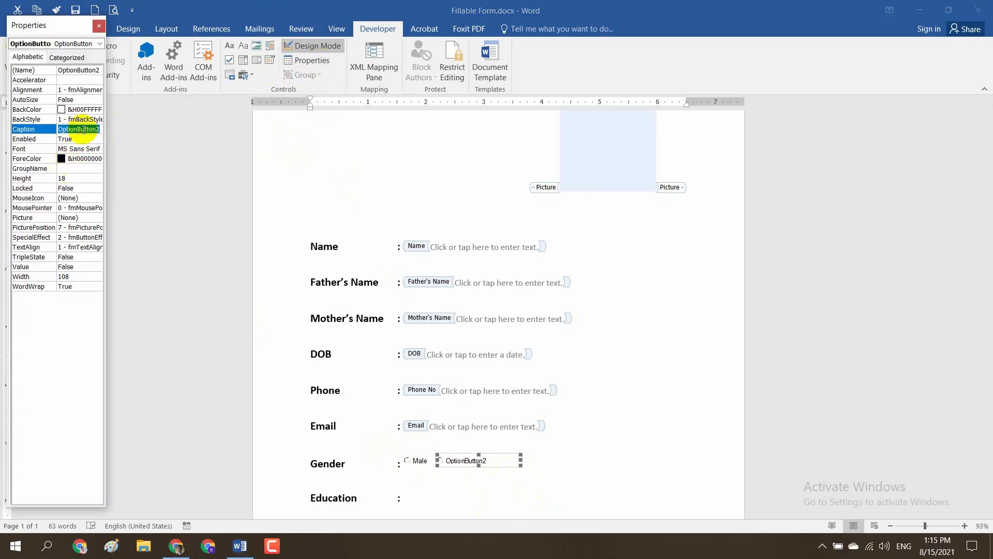
type("Female")
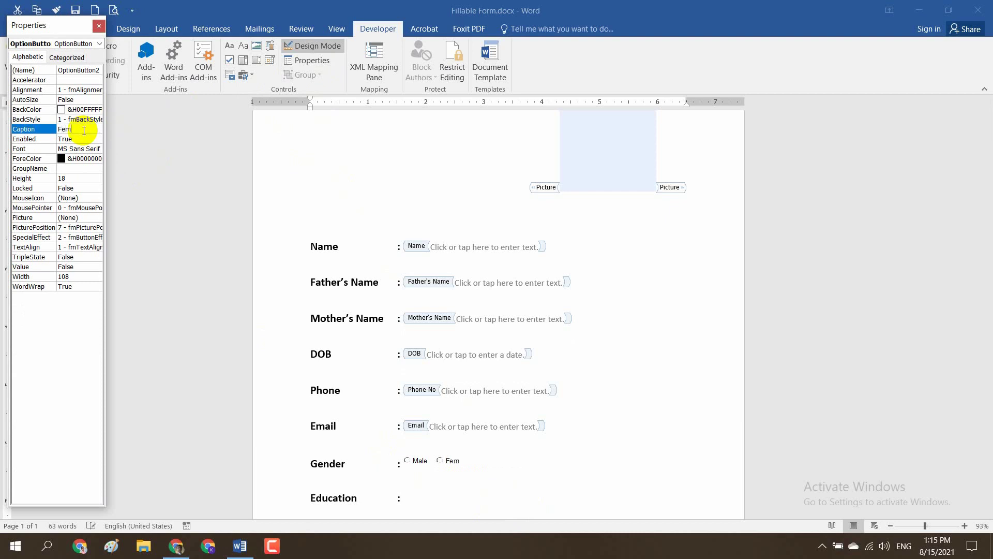
left_click(83, 159)
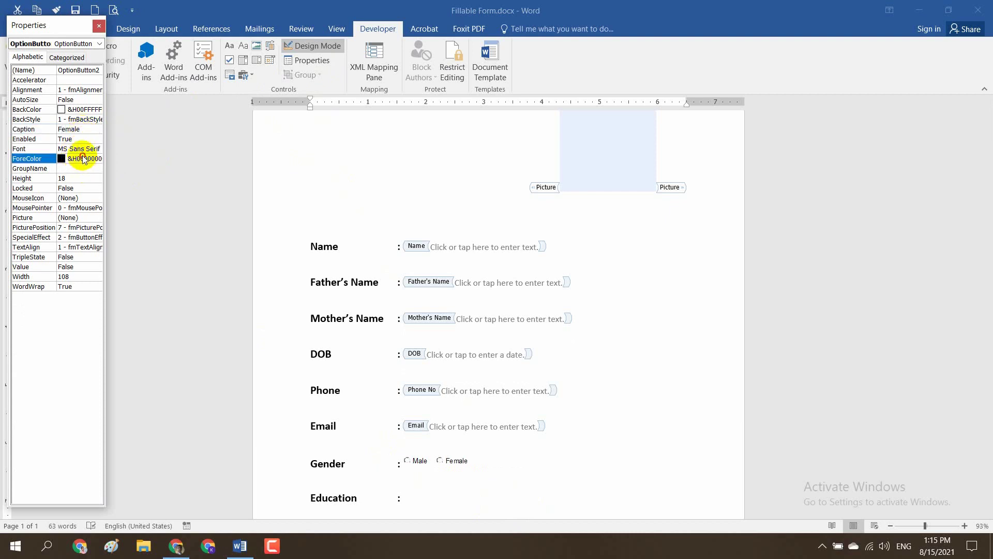
left_click(99, 26)
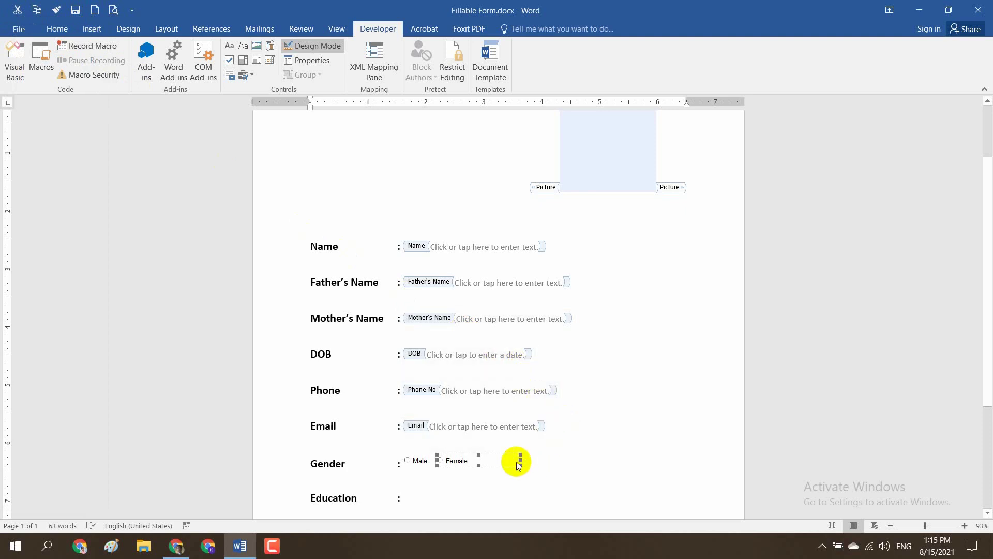
left_click_drag(521, 458, 474, 459)
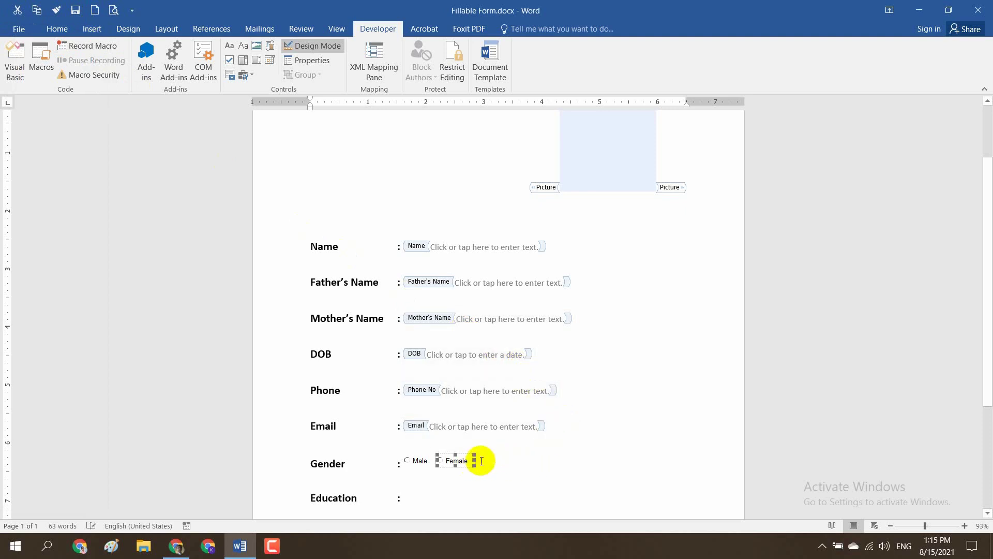
- Add an empty line after the Education row, above Today Date
left_click(583, 458)
scroll(582, 454, "down", 3)
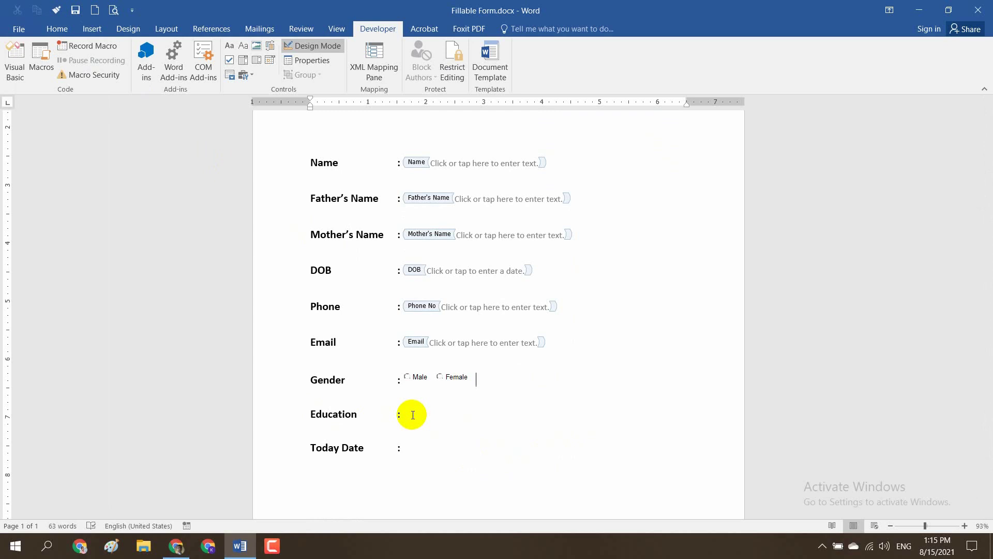
left_click(416, 416)
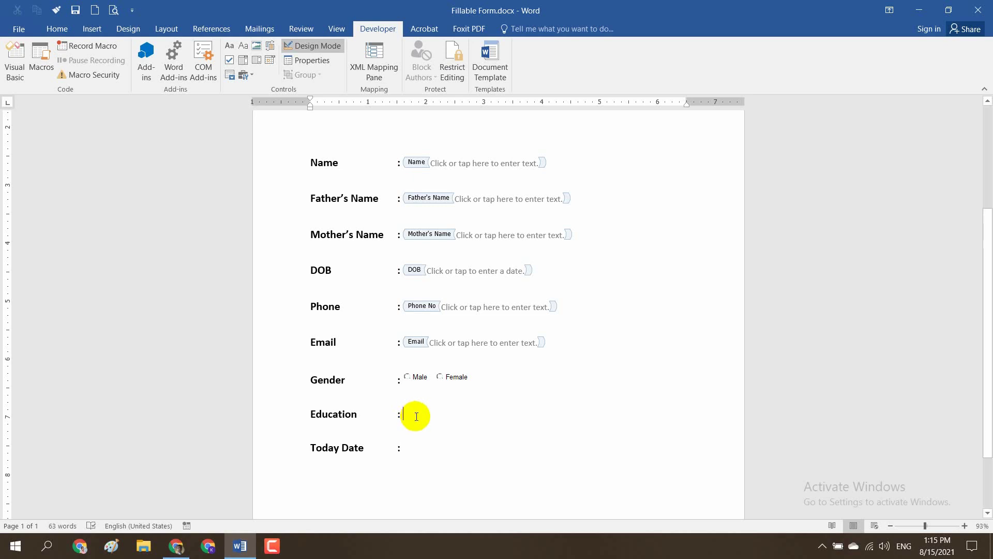
key("Return")
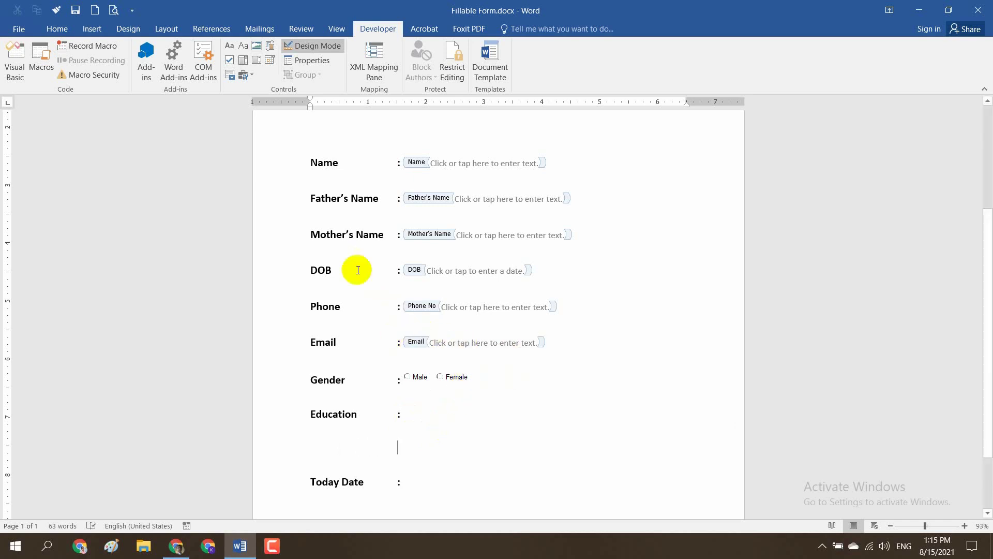
- Insert an ActiveX check box on the new line below Education, then close the code editor
left_click(254, 76)
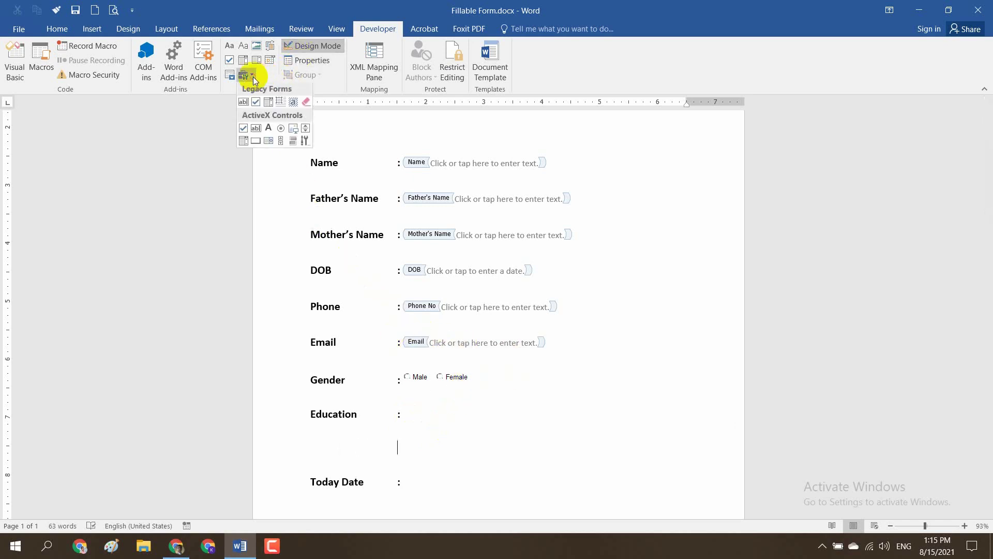
left_click(242, 129)
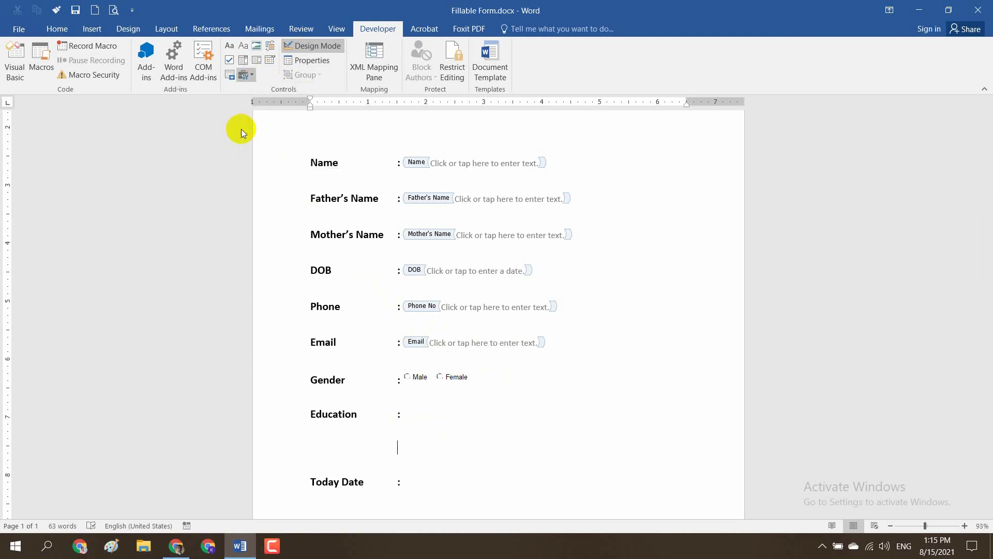
double_click(423, 448)
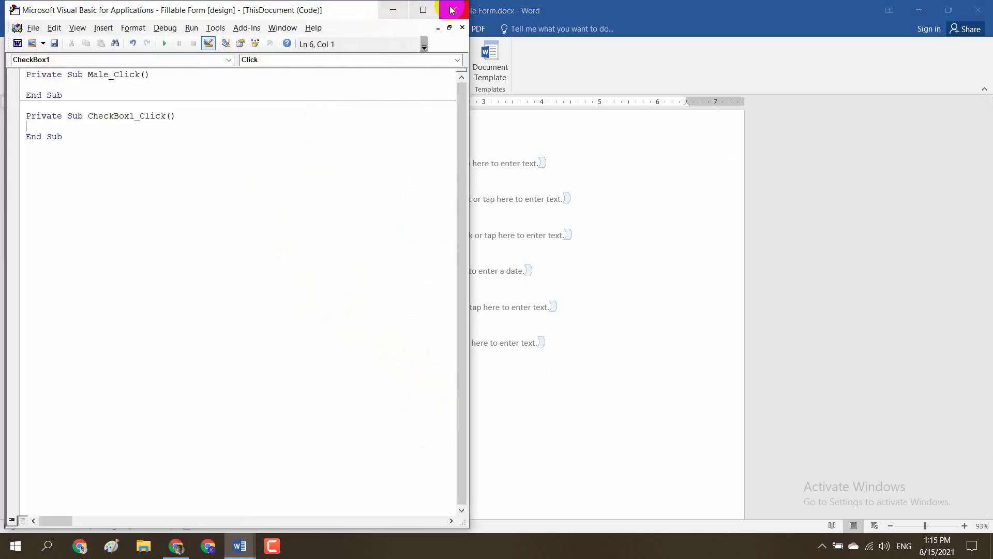
left_click(454, 9)
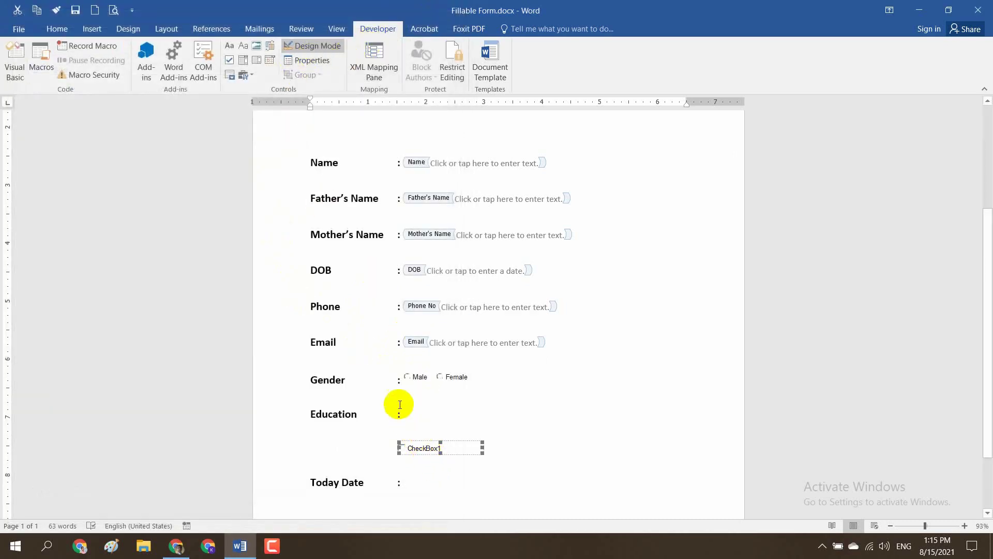
- Set the check box caption to SSC and narrow it to fit the label
left_click(310, 61)
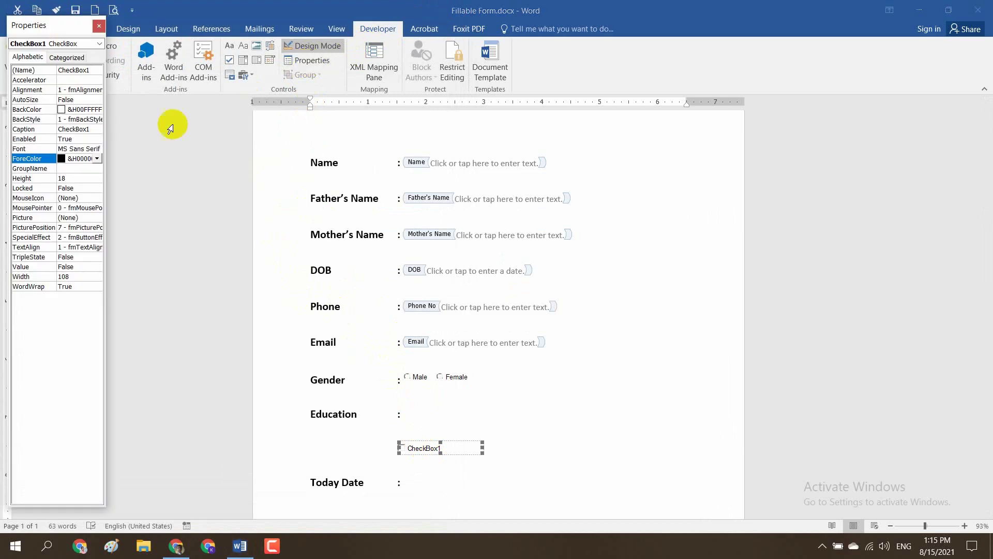
left_click(86, 132)
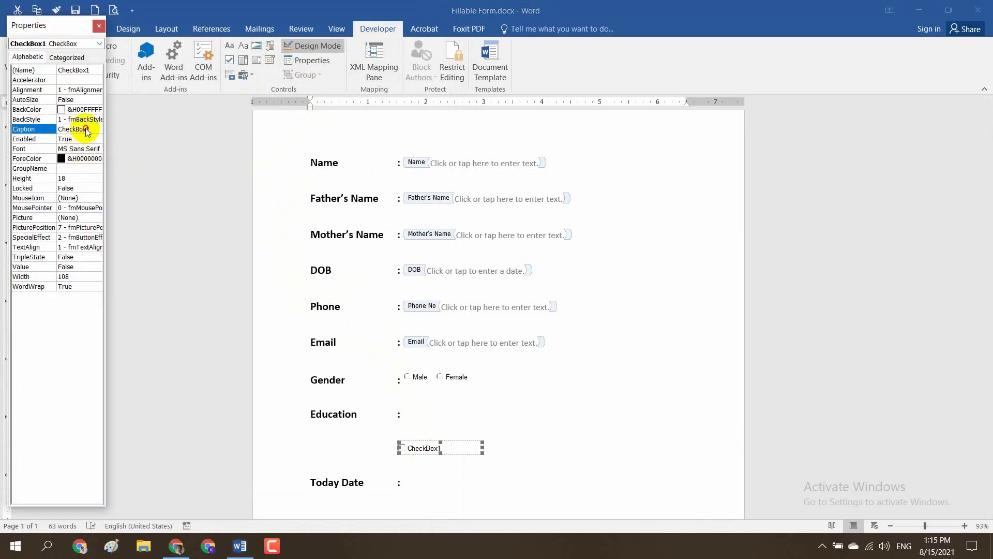
left_click_drag(97, 129, 51, 128)
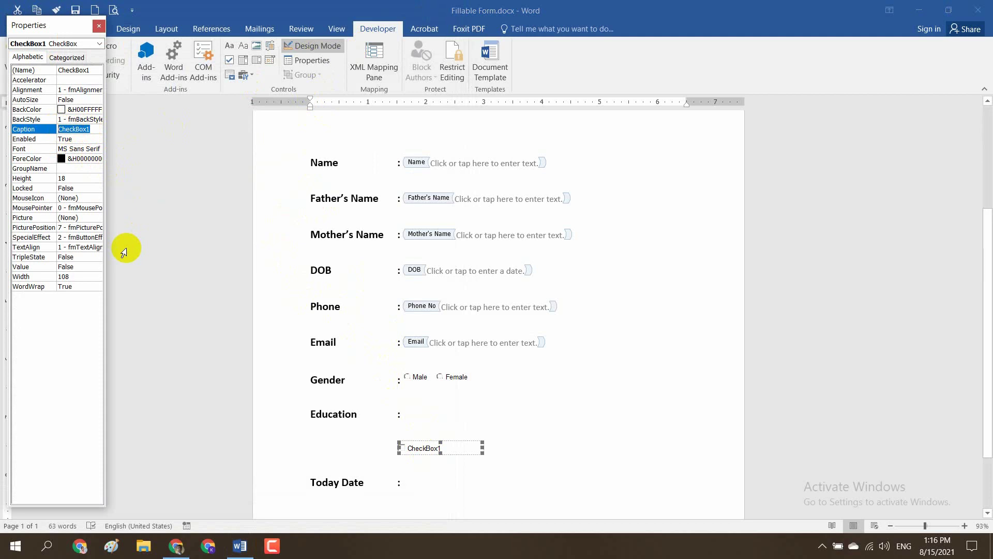
type("SSC")
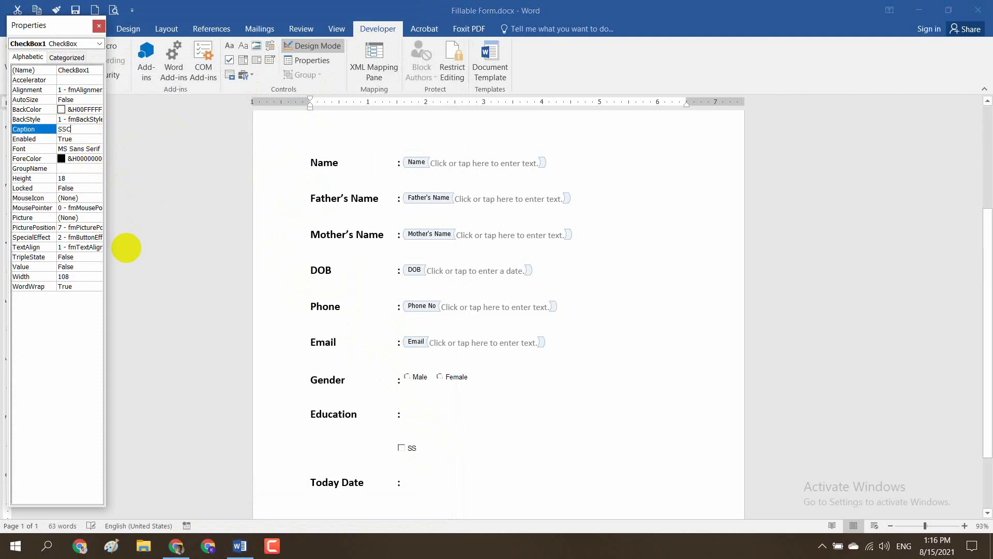
left_click(482, 453)
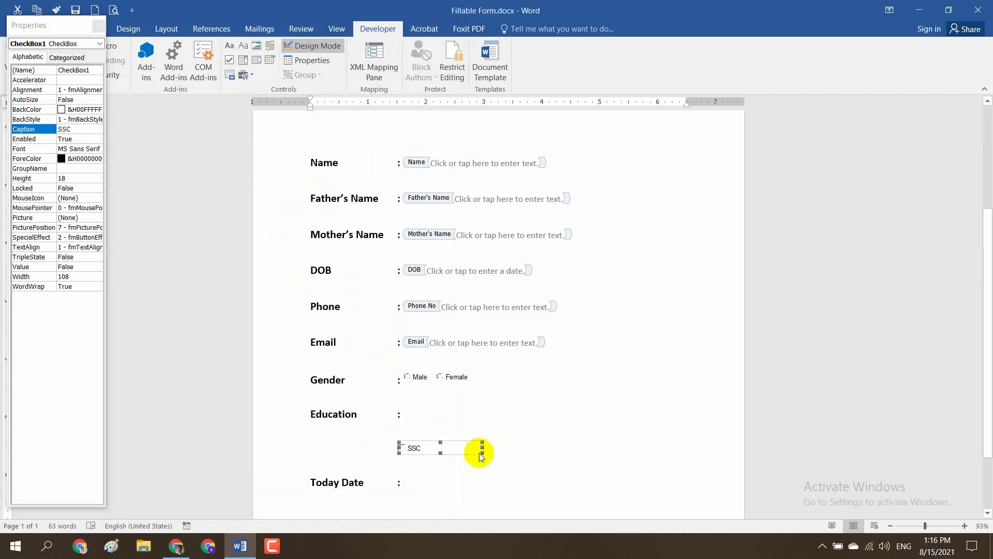
left_click_drag(486, 452, 432, 448)
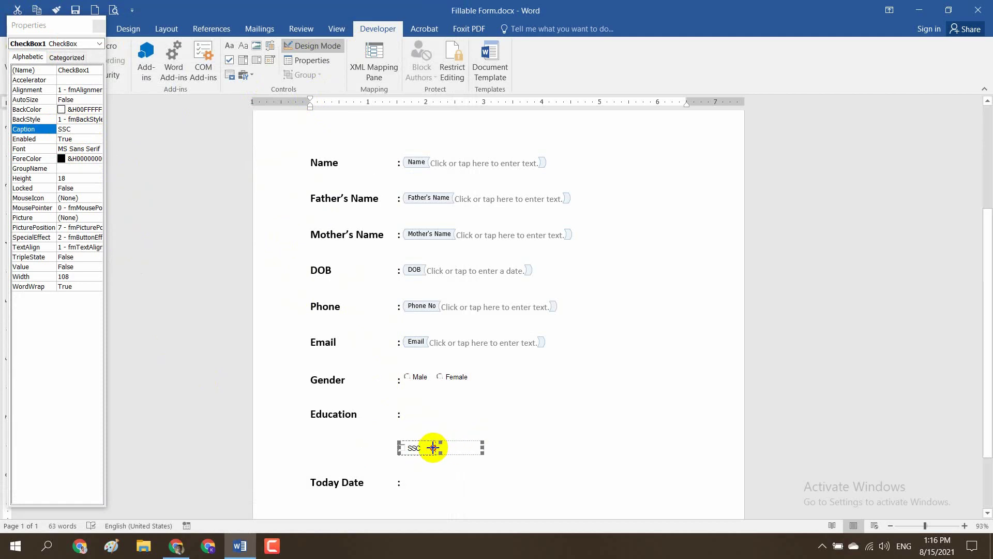
left_click(459, 449)
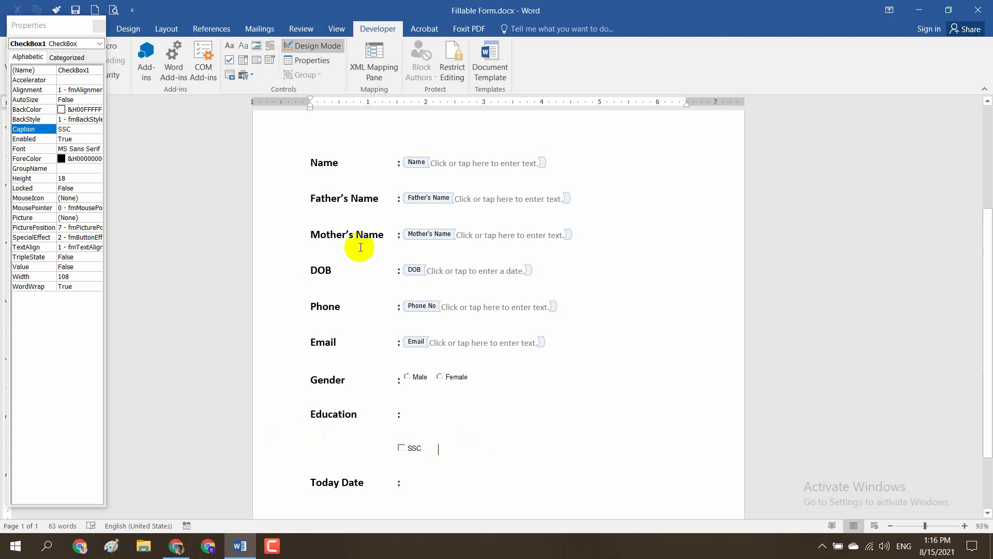
left_click(99, 26)
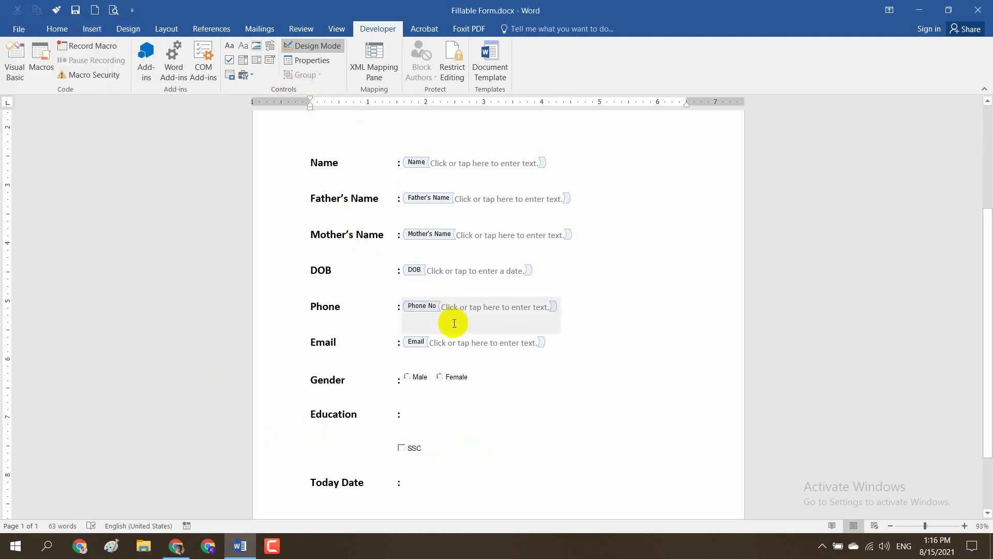
- Add a check box content control titled HSC beside the SSC checkbox
left_click(251, 76)
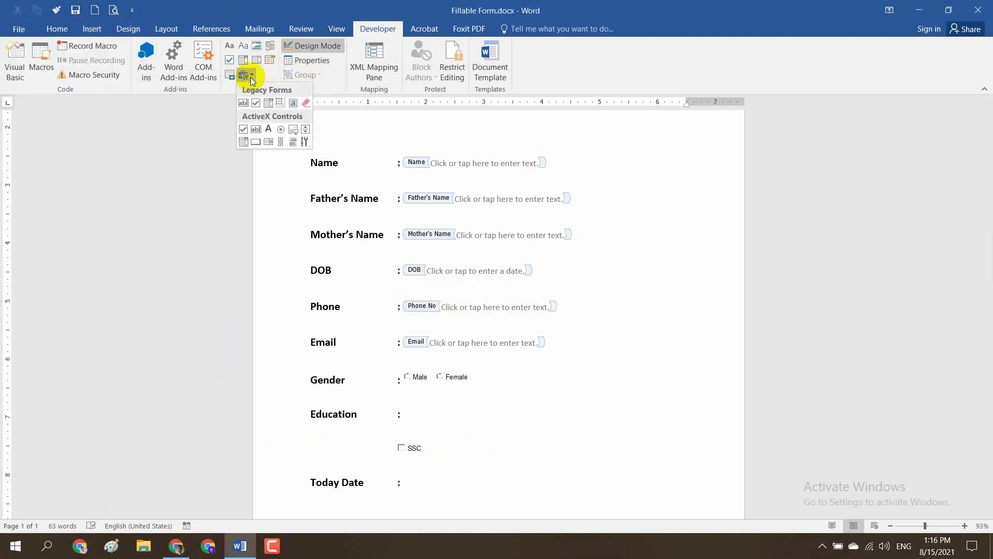
left_click(230, 60)
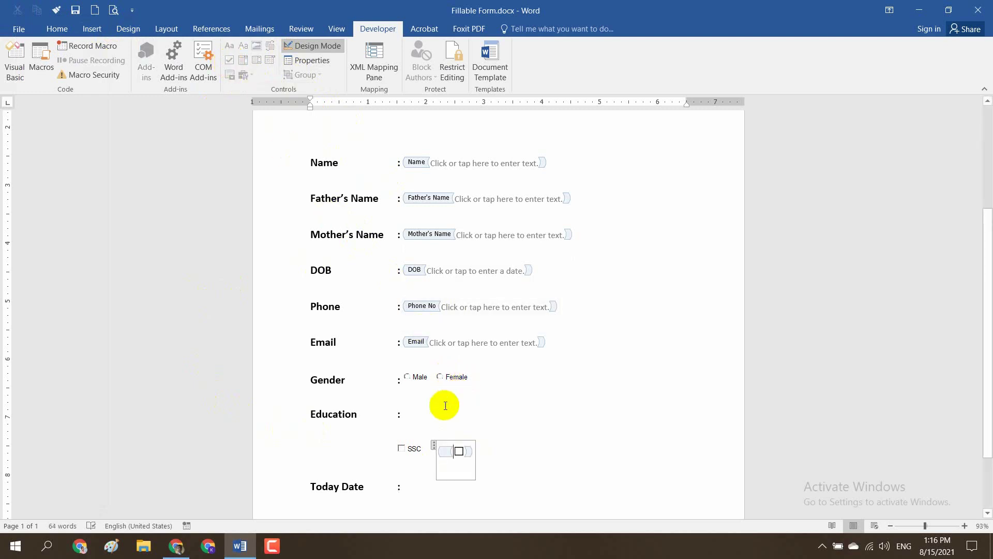
left_click(312, 61)
type("HSC")
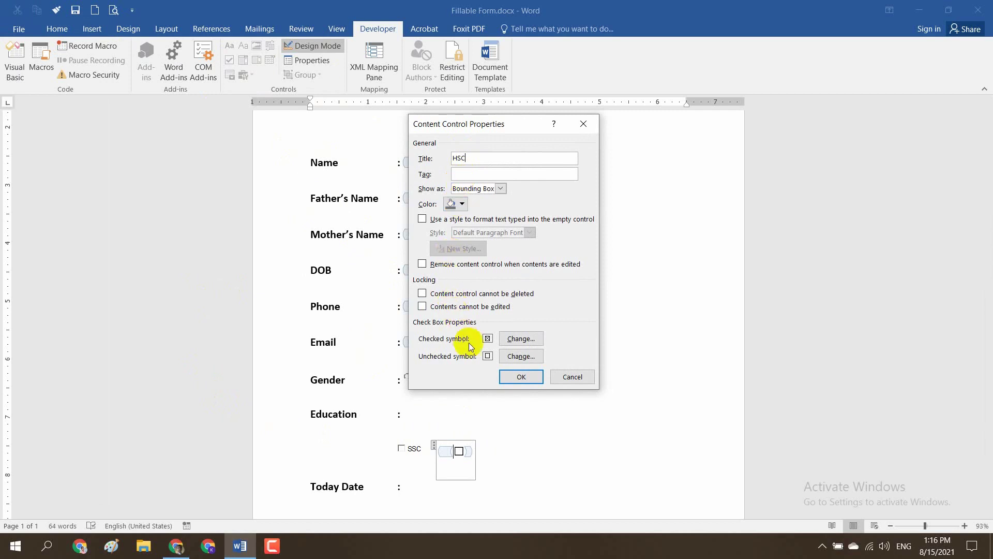
left_click(516, 377)
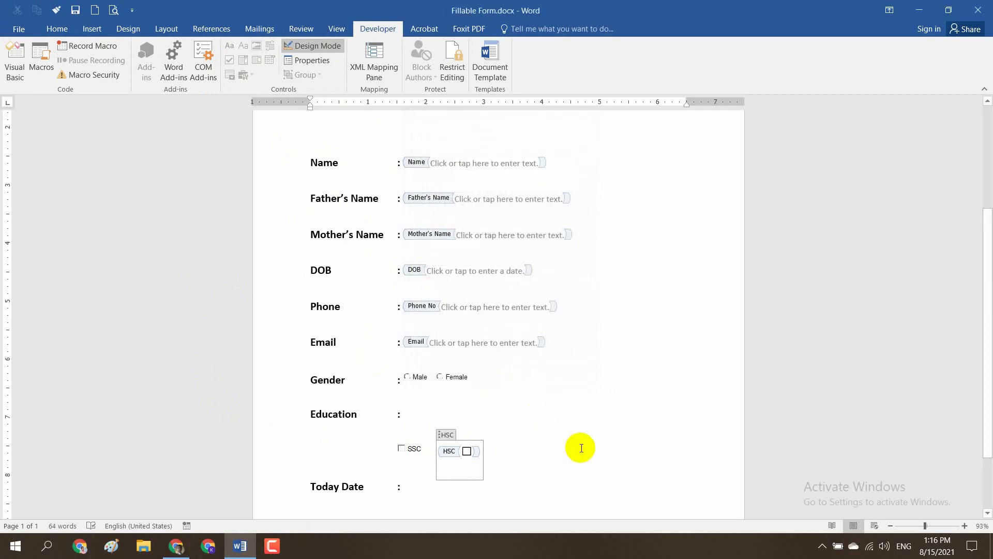
left_click(582, 448)
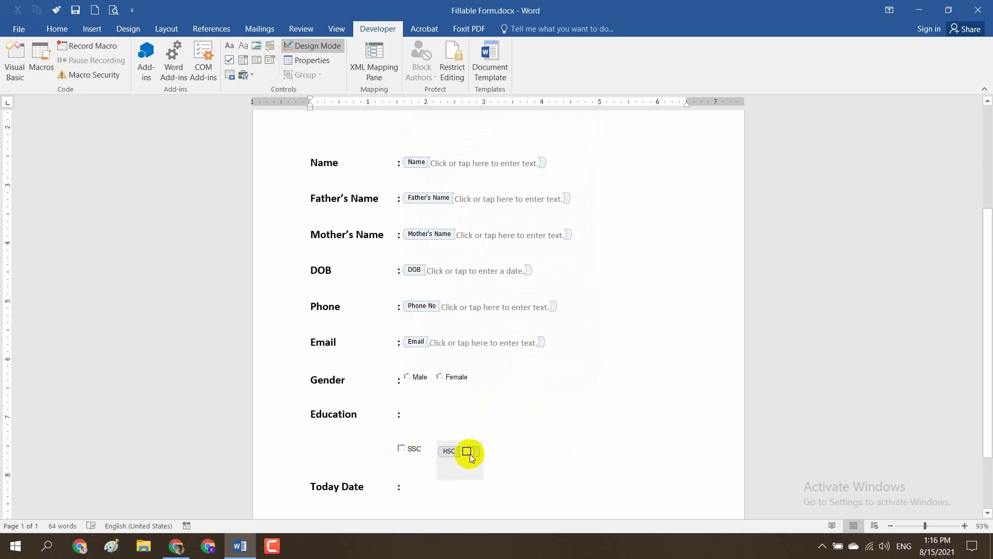
- Remove the old SSC and HSC checkboxes from the Education line
left_click(403, 450)
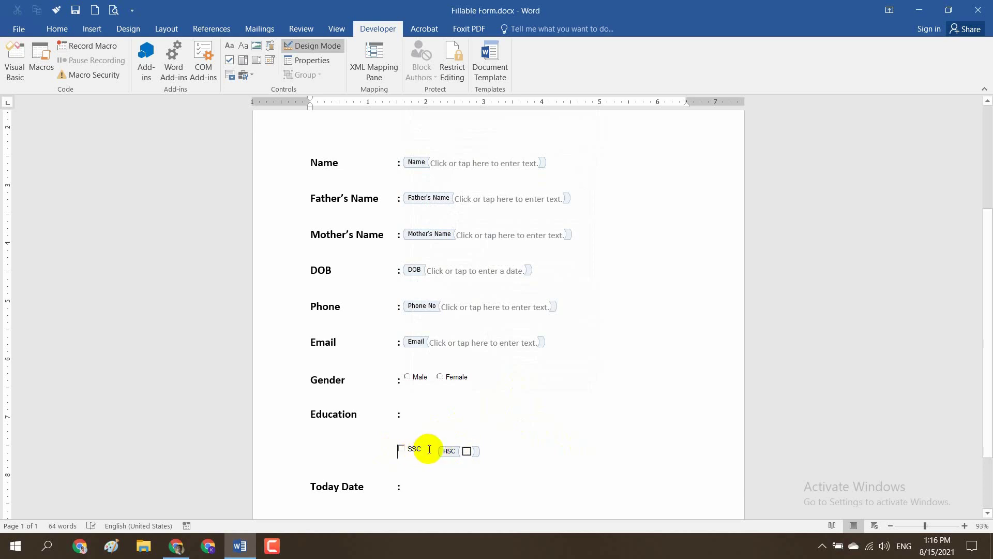
left_click(433, 448)
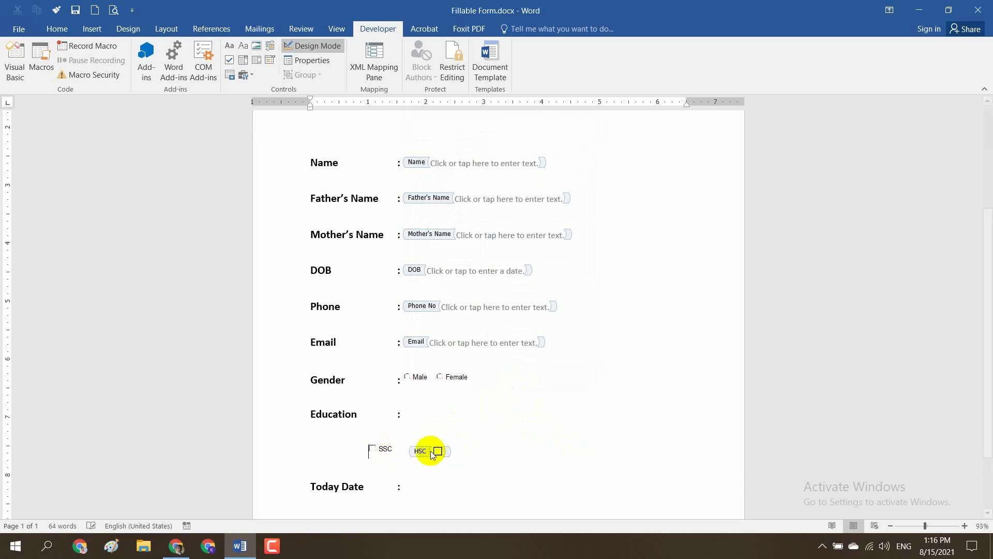
key("BackSpace")
key("BackSpace")
key("BackSpace")
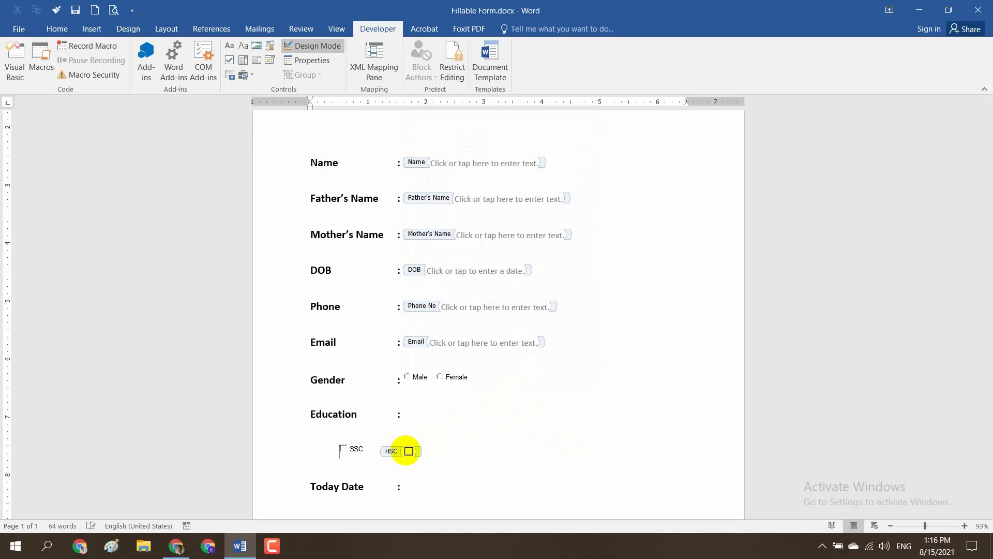
key("ctrl+z")
key("ctrl+z")
key("ctrl+z")
key("ctrl+z")
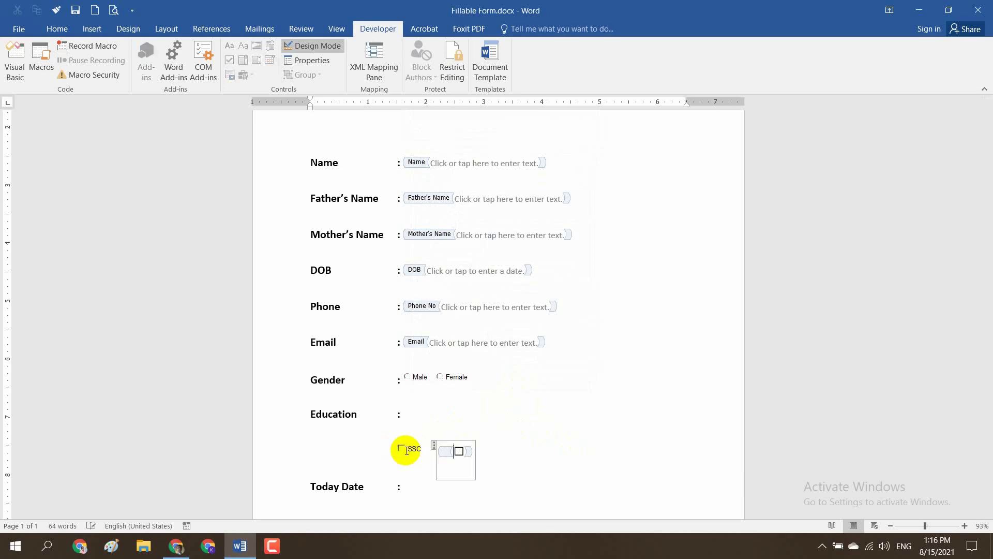
key("ctrl+z")
key("ctrl+z")
key("ctrl+z")
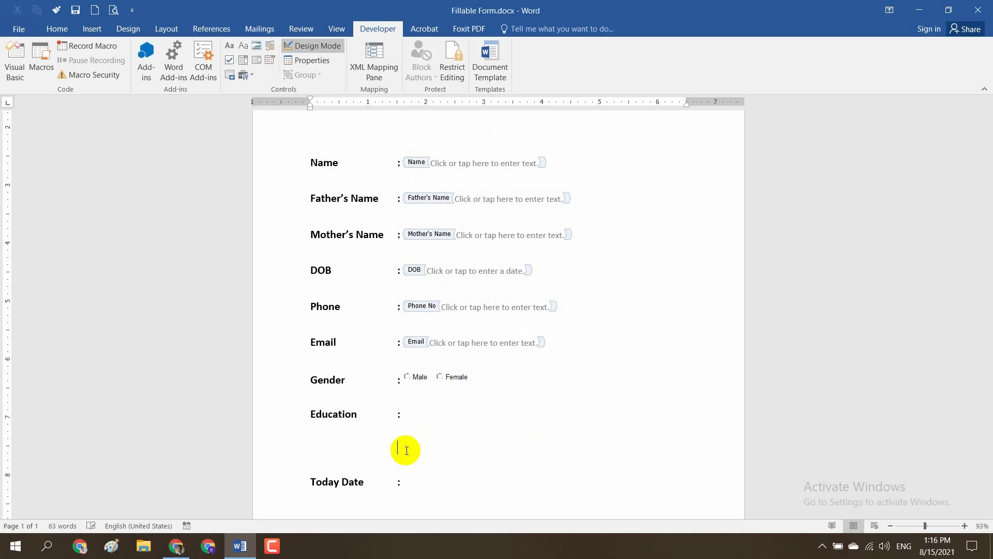
- Insert two check box content controls below Education, titled SSC and HSC
left_click(229, 60)
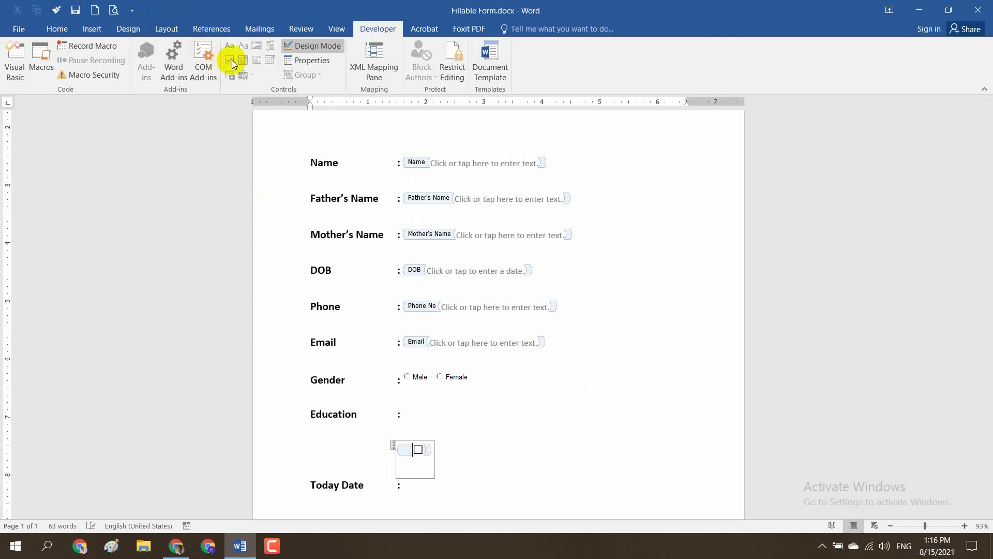
left_click(310, 61)
left_click(460, 158)
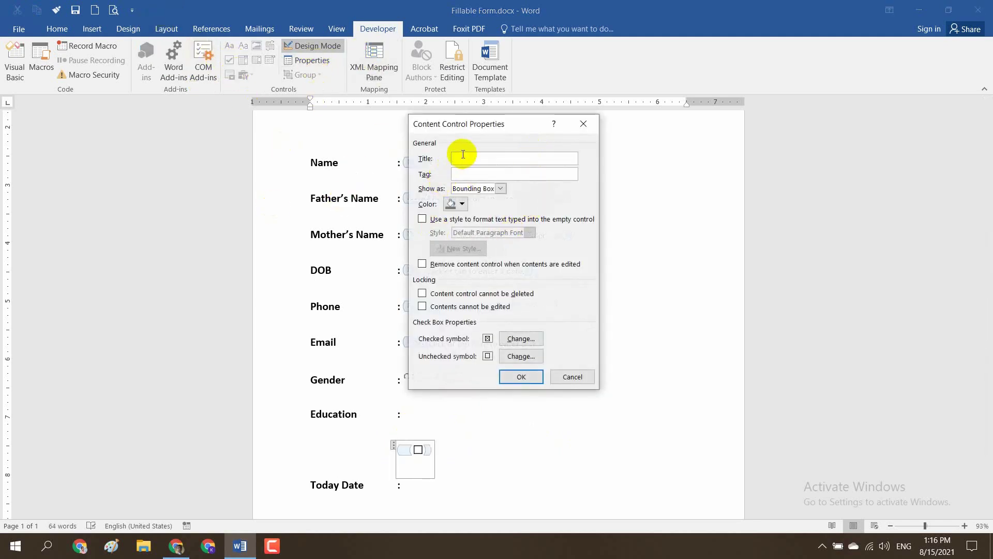
type("SSC")
left_click(521, 376)
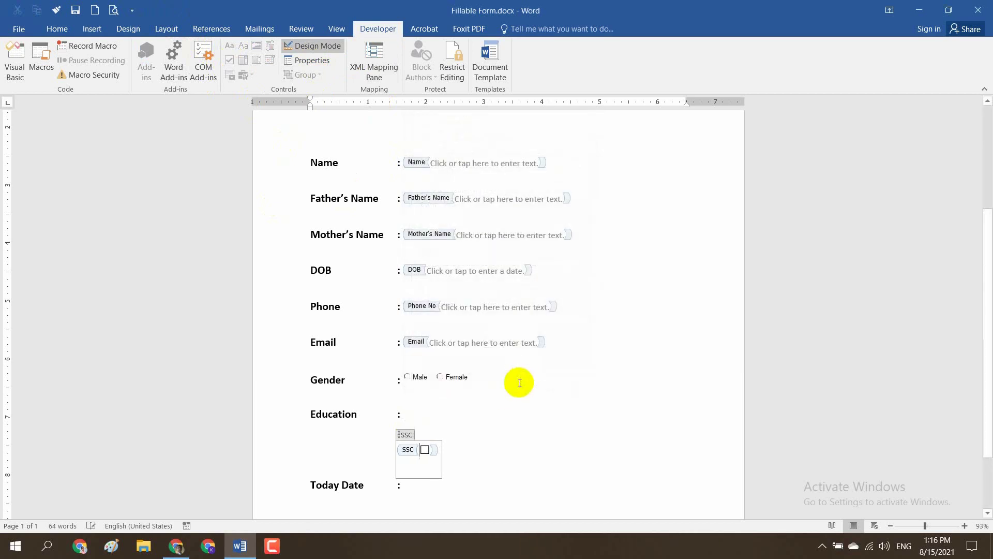
left_click(467, 453)
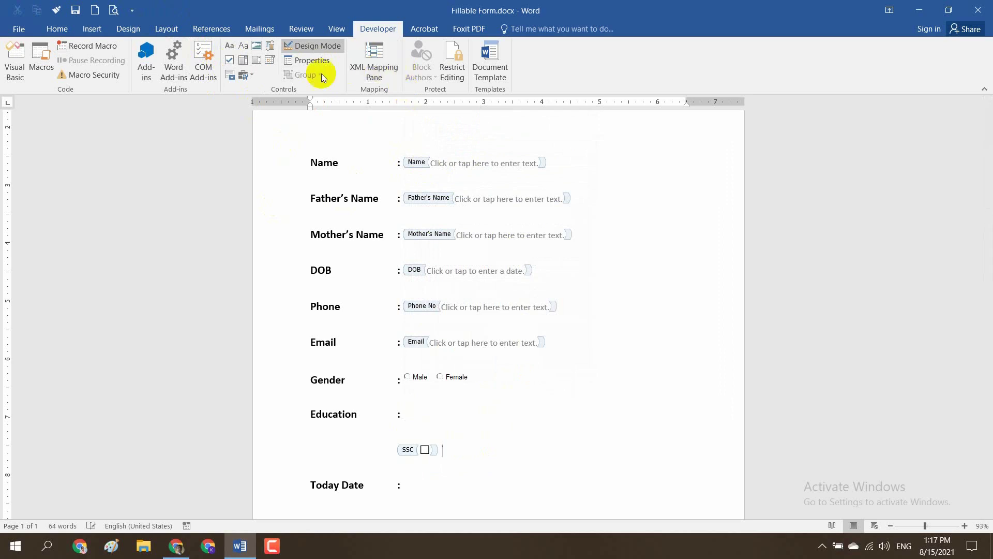
left_click(228, 61)
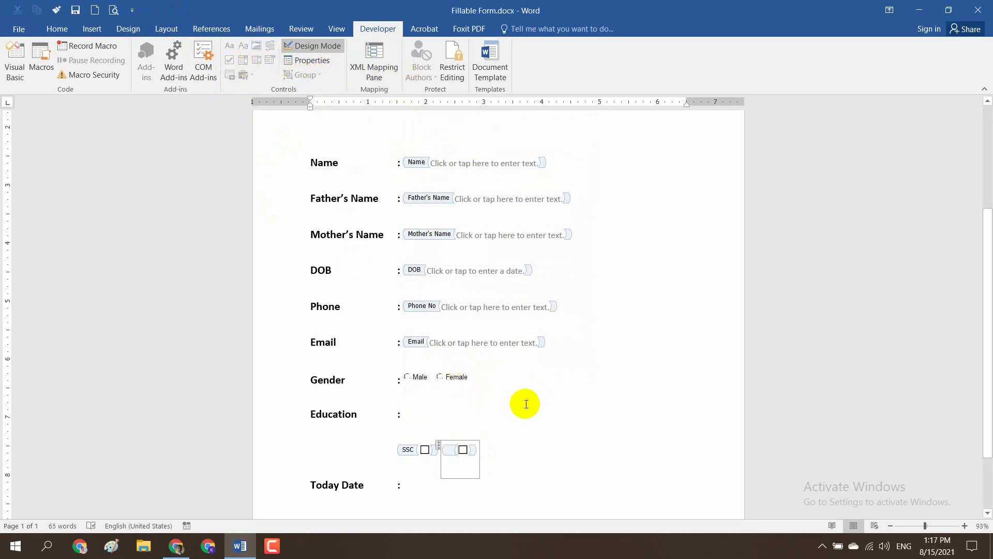
left_click(314, 58)
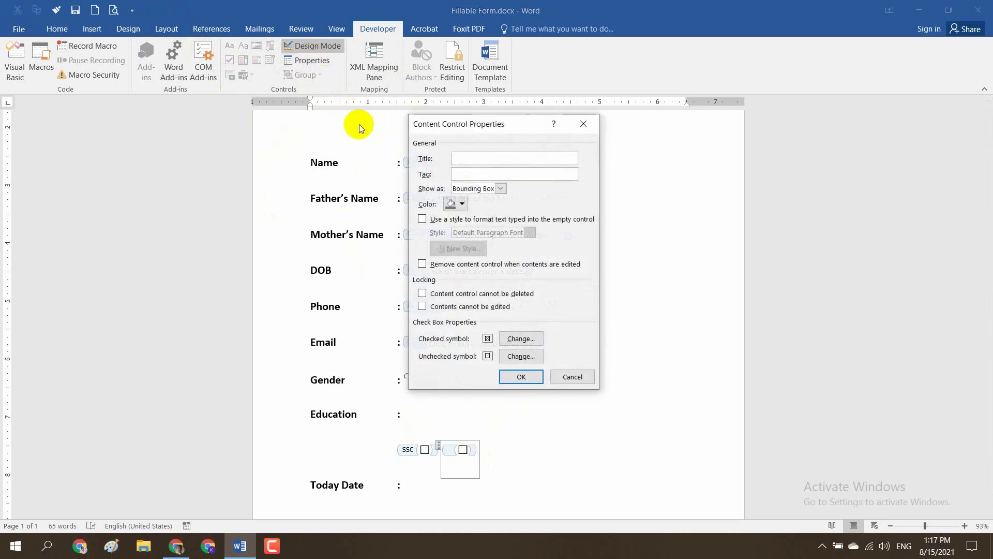
type("HSC")
left_click(524, 376)
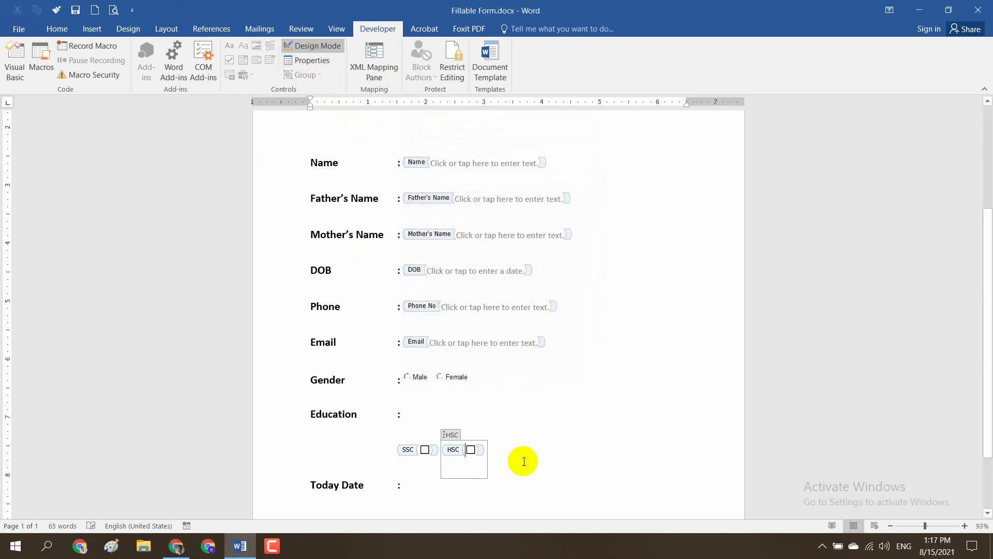
left_click(497, 448)
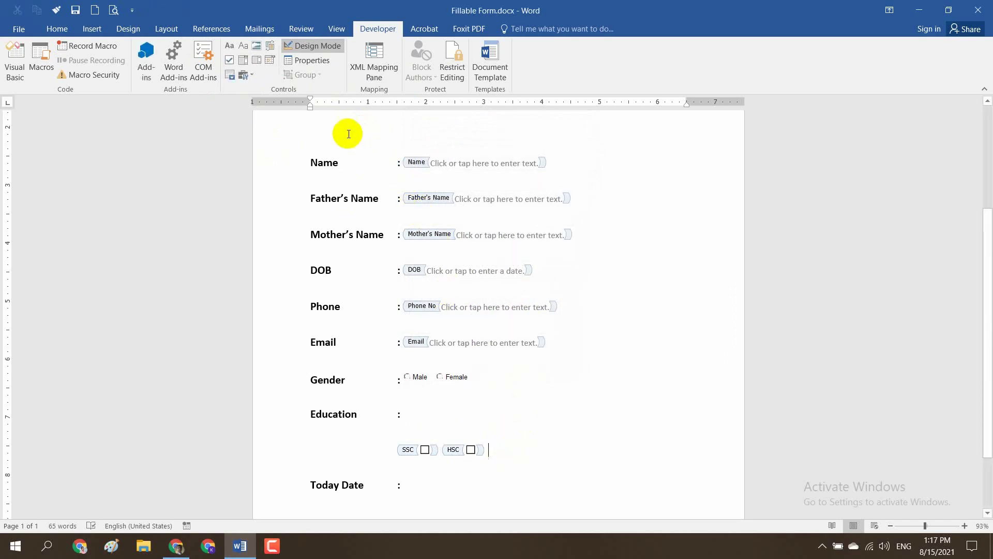
- Add two more check box content controls titled BSc in CSE and MSc in CSE
left_click(229, 61)
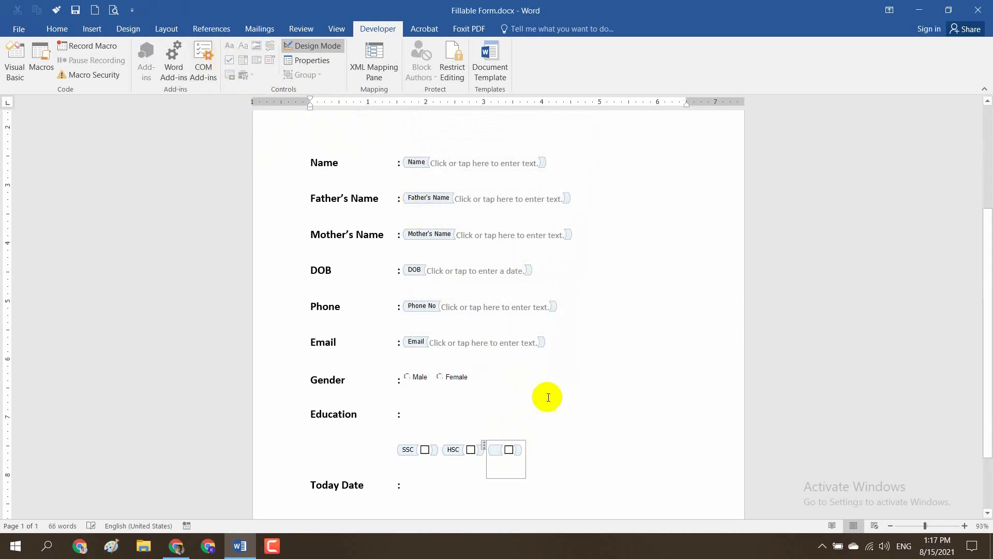
left_click(318, 63)
type("BSc in")
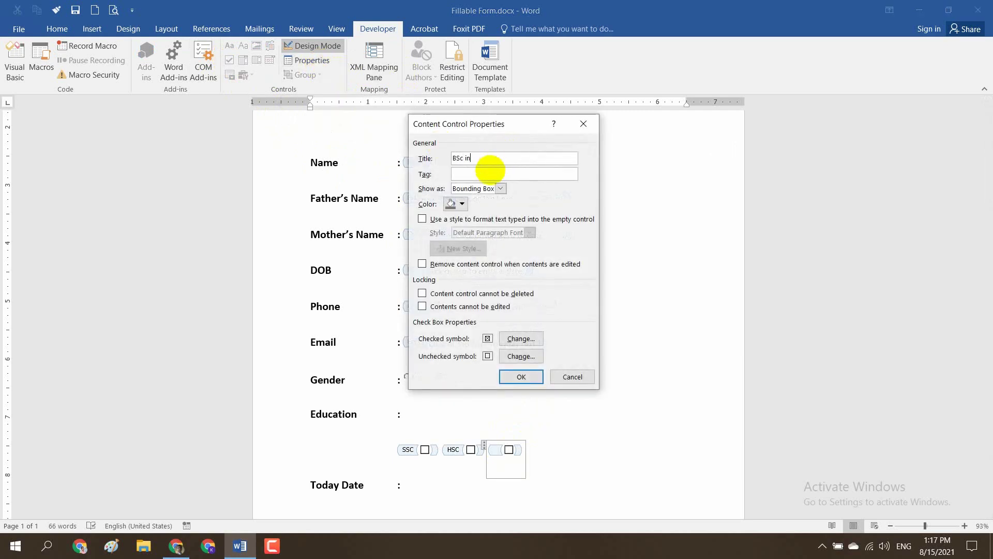
type("CSE")
left_click(520, 377)
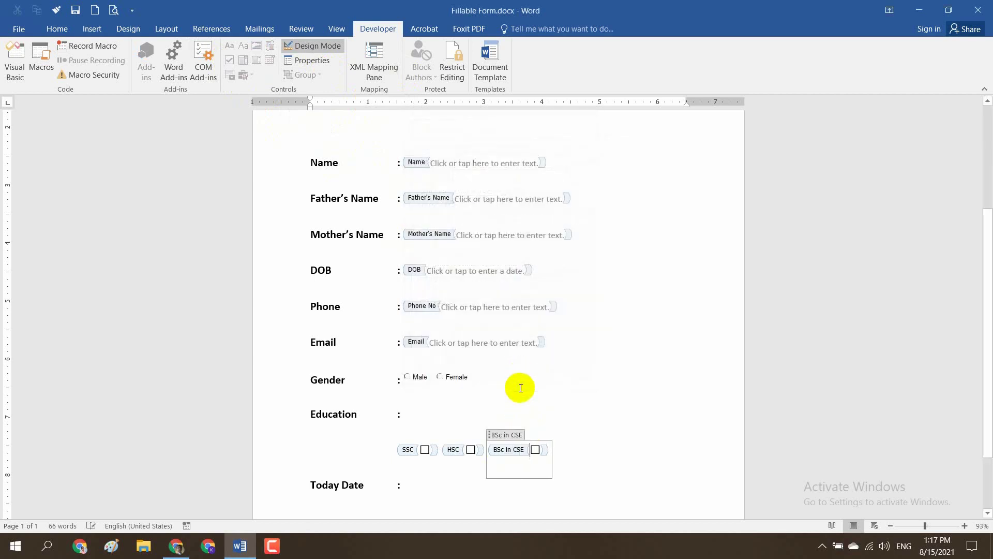
left_click(563, 453)
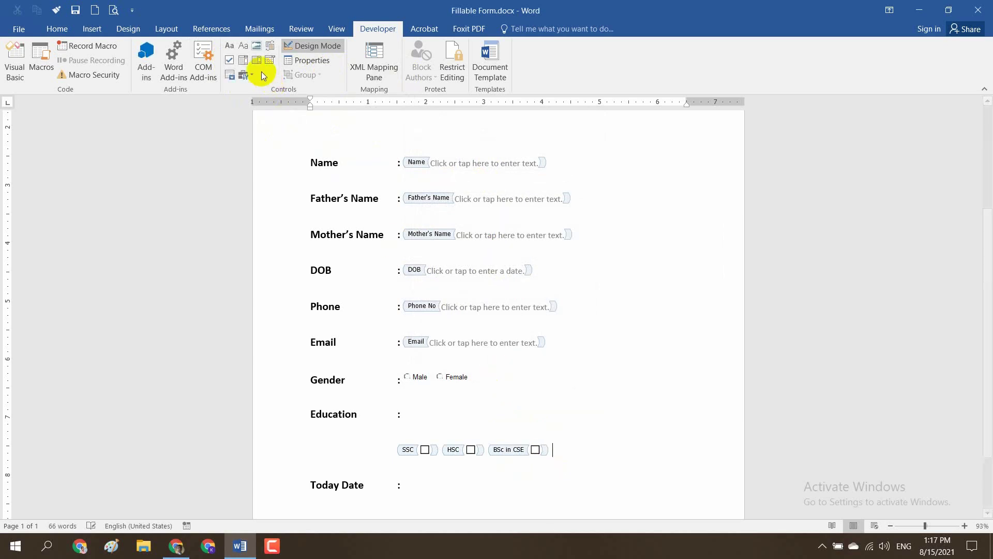
left_click(231, 62)
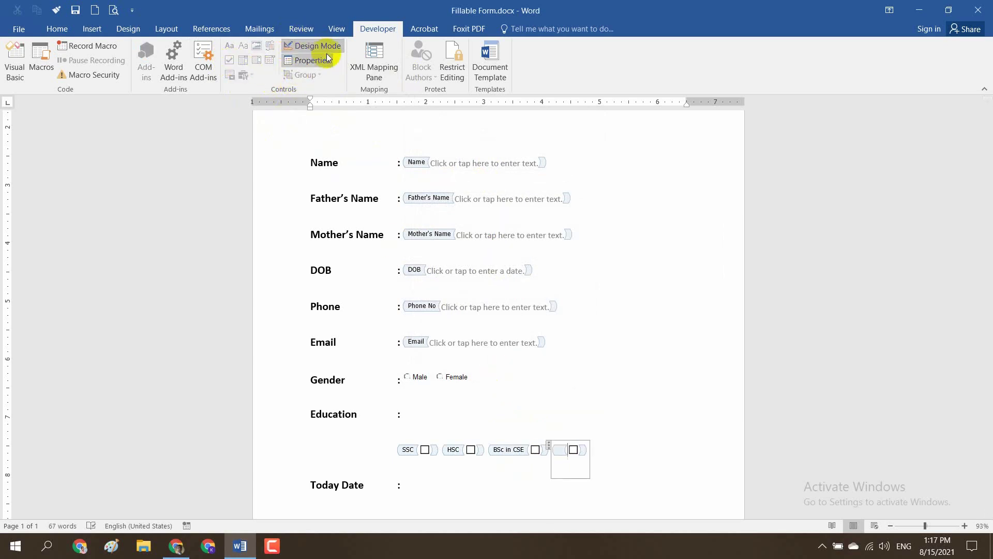
left_click(312, 65)
type("MSc in CSE")
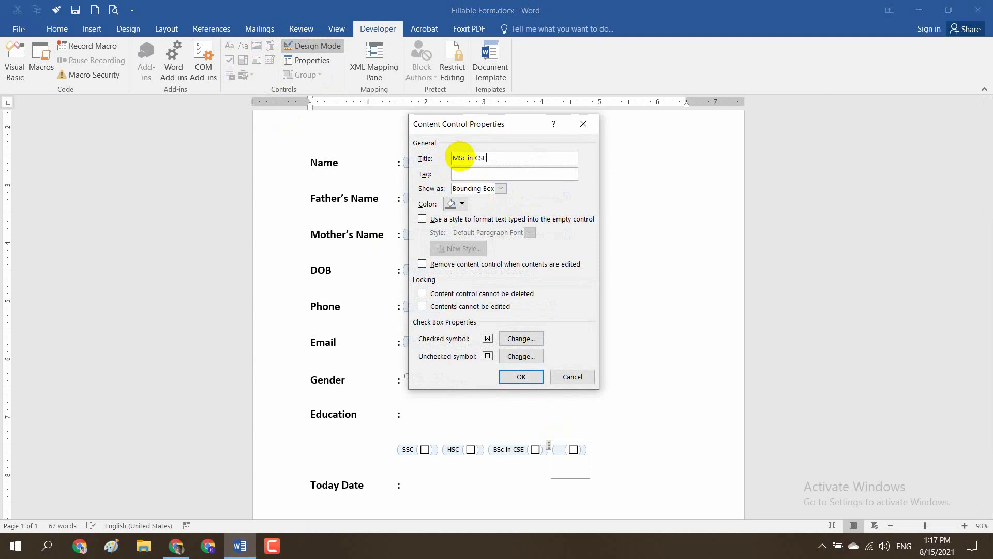
left_click(521, 377)
left_click(675, 444)
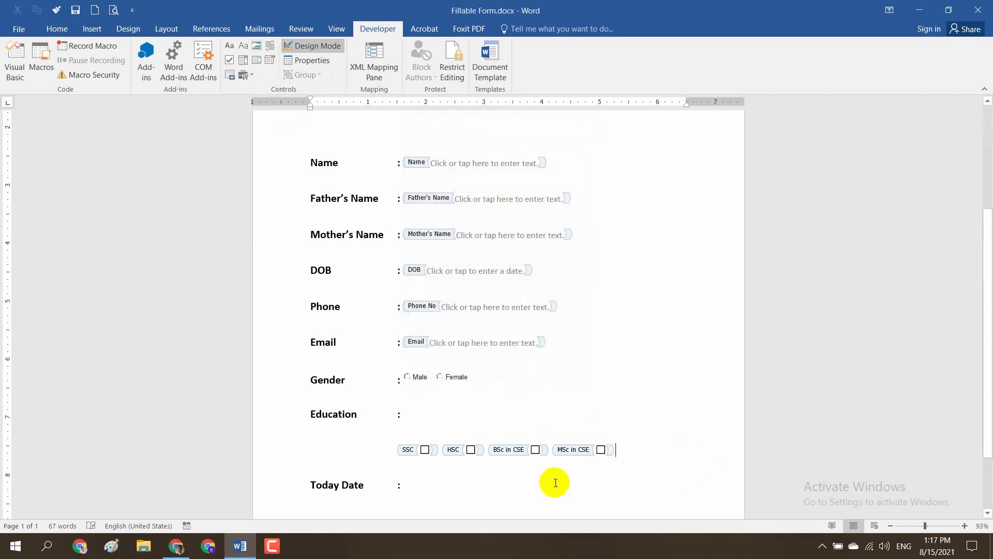
left_click(420, 487)
- Insert a date picker content control titled 'Today Date' after the Today Date label
scroll(419, 487, "down", 2)
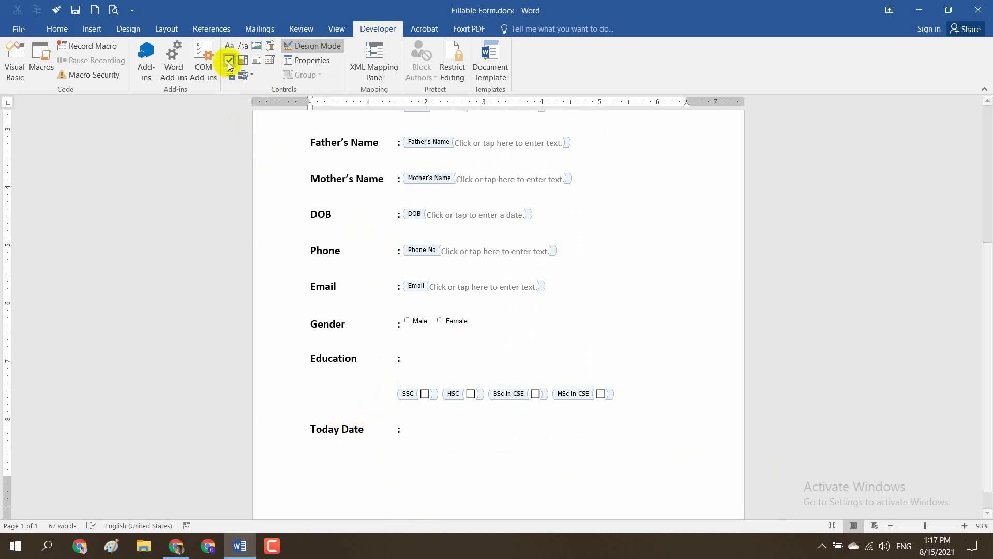
left_click(267, 63)
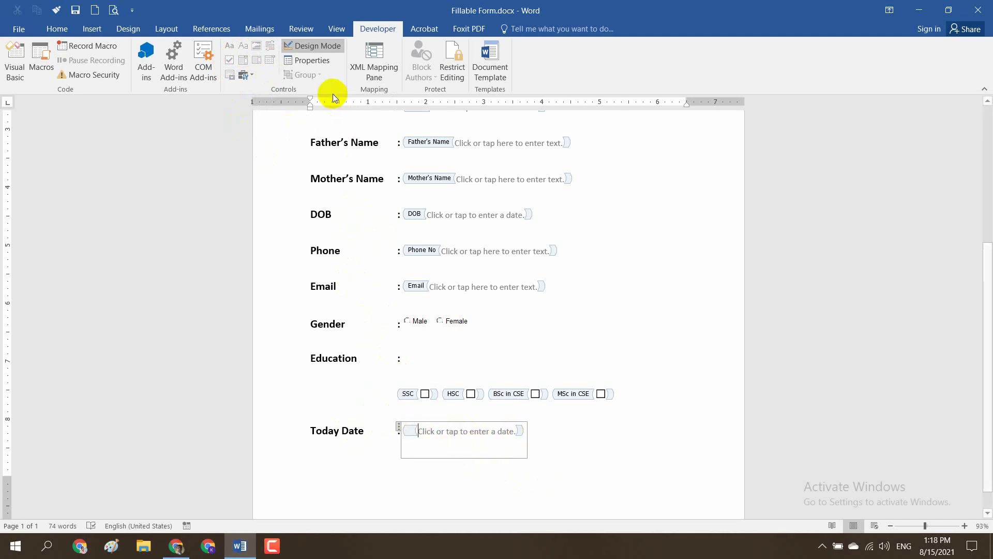
left_click(311, 61)
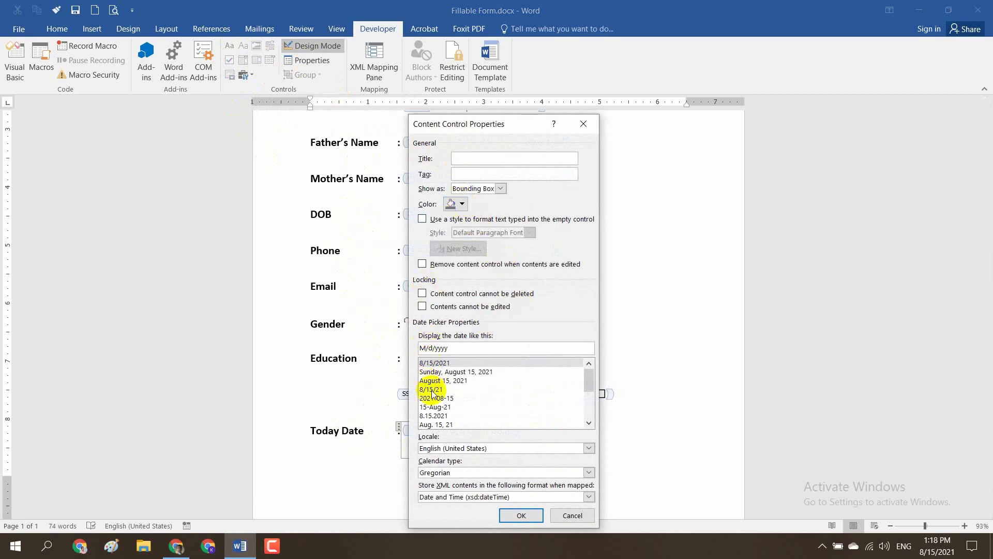
scroll(443, 409, "down", 2)
scroll(442, 409, "up", 3)
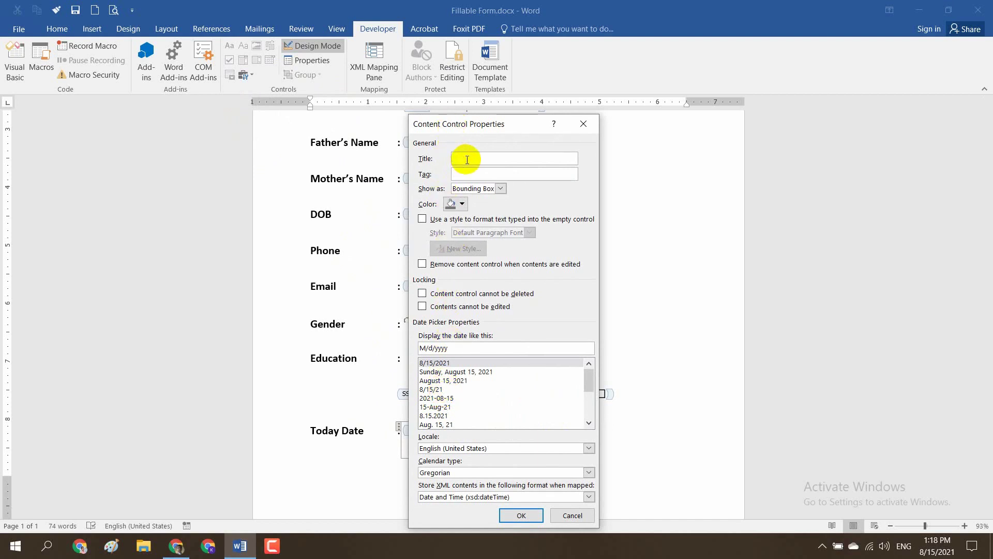
type("Ta")
type("oday")
type(" Da")
type("te")
left_click(515, 517)
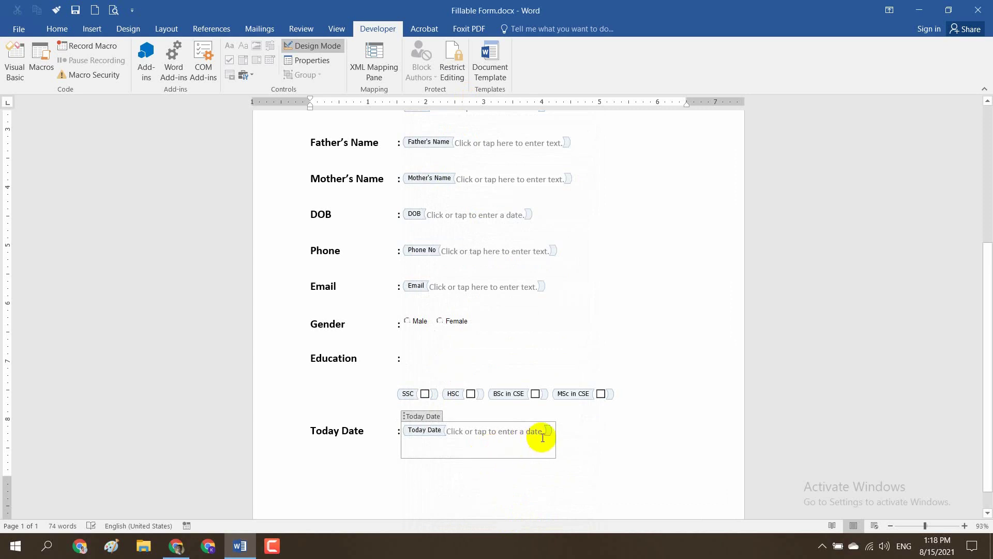
left_click(553, 434)
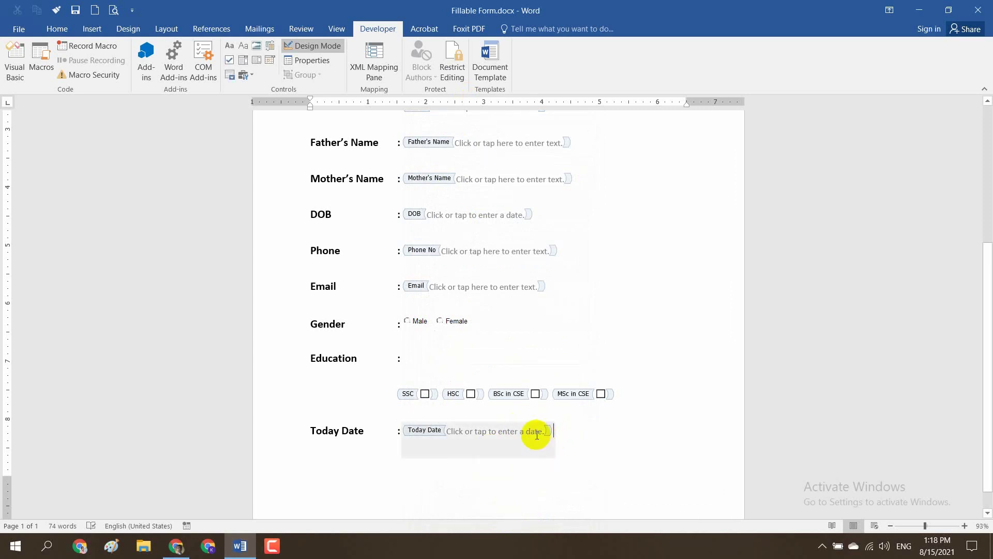
- Add a 'District' label with a tab-aligned colon two lines below Today Date
key("Return")
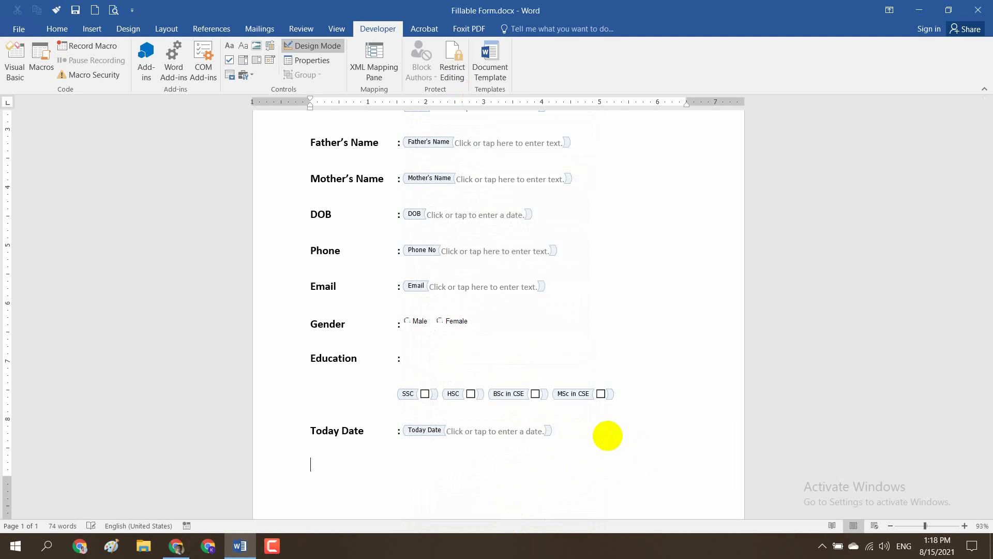
key("Return")
type("D")
type("istr")
type("ict\t")
type(":")
key("Tab")
key("BackSpace")
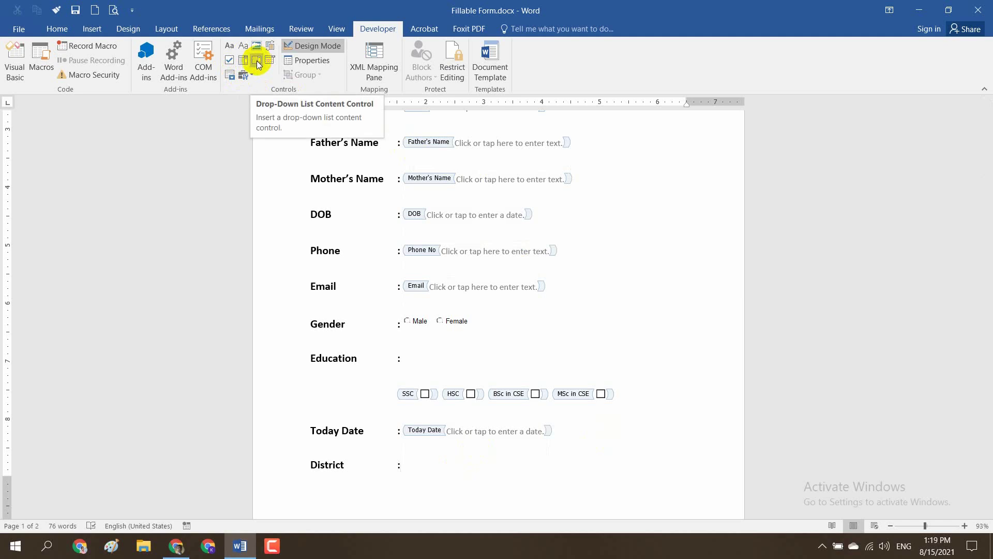
- Insert a drop-down list content control after District and add Rangpur as a choice
left_click(257, 60)
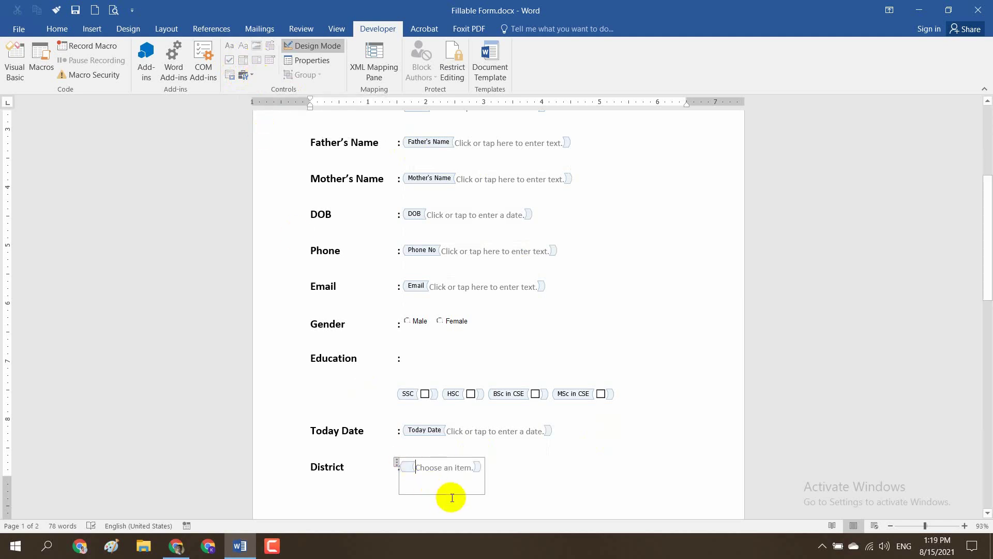
left_click(313, 61)
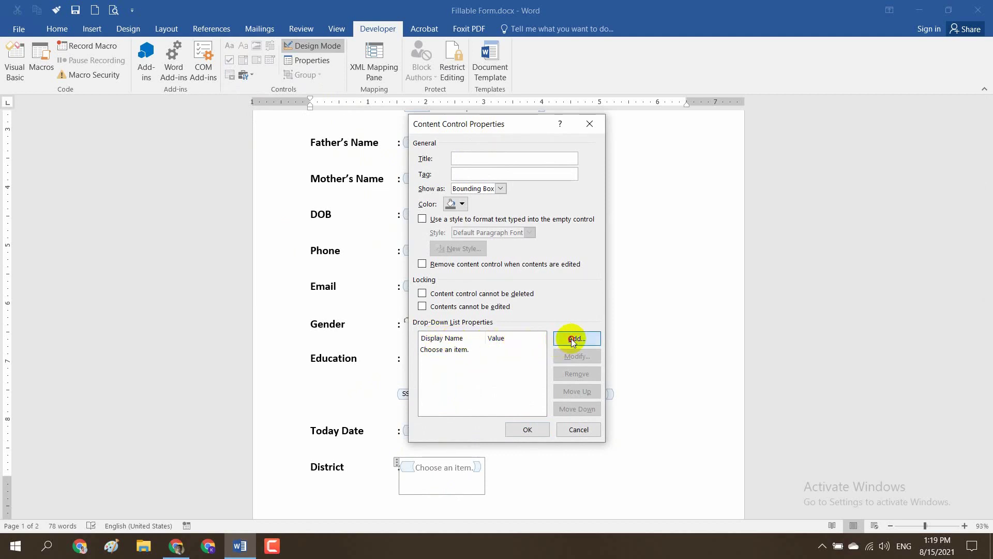
left_click(572, 338)
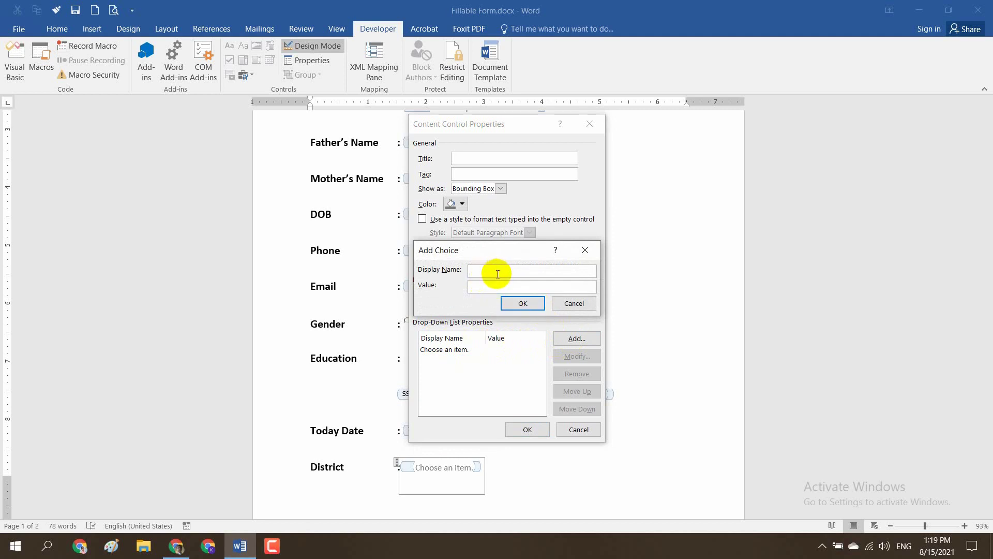
type("Dist")
type("rict")
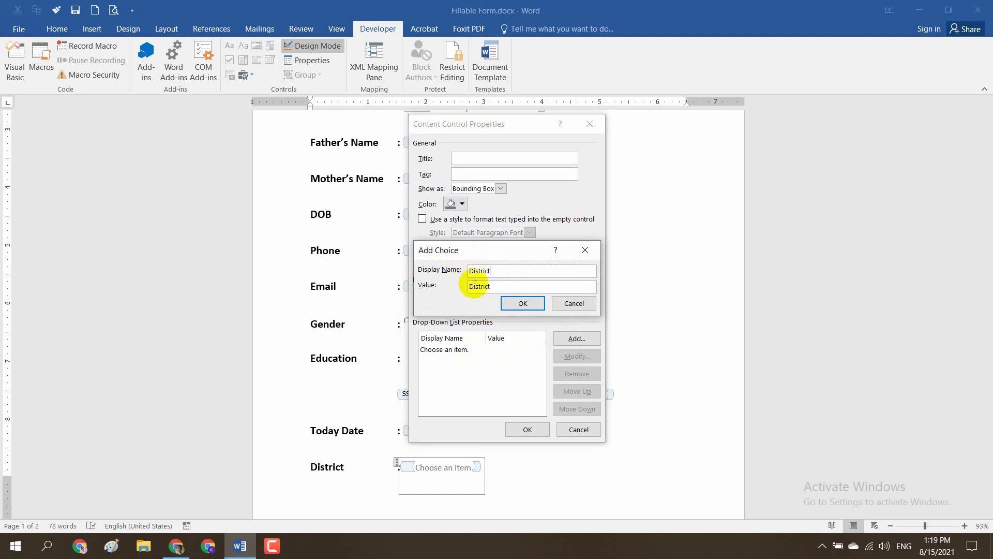
left_click_drag(505, 286, 461, 288)
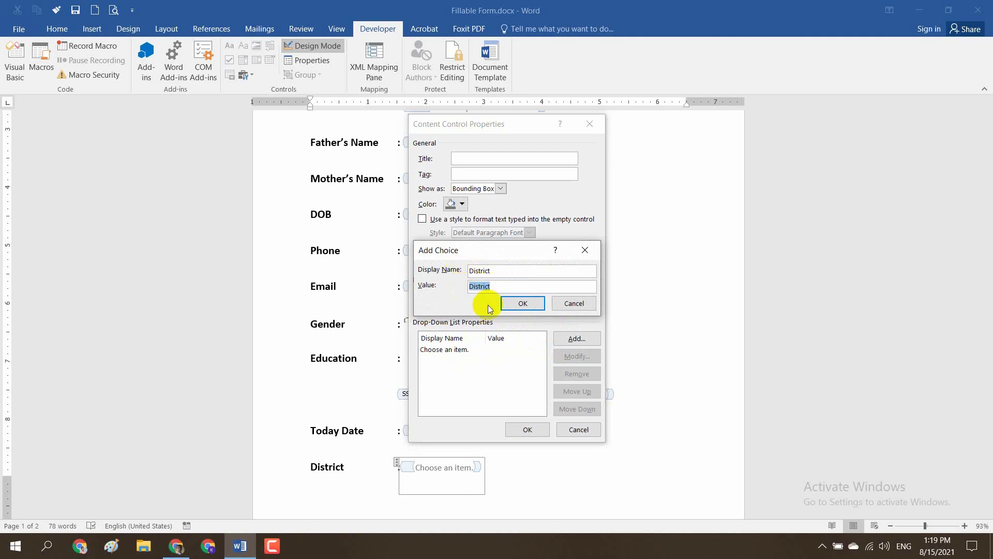
type("Ran")
type("gpur")
left_click(523, 307)
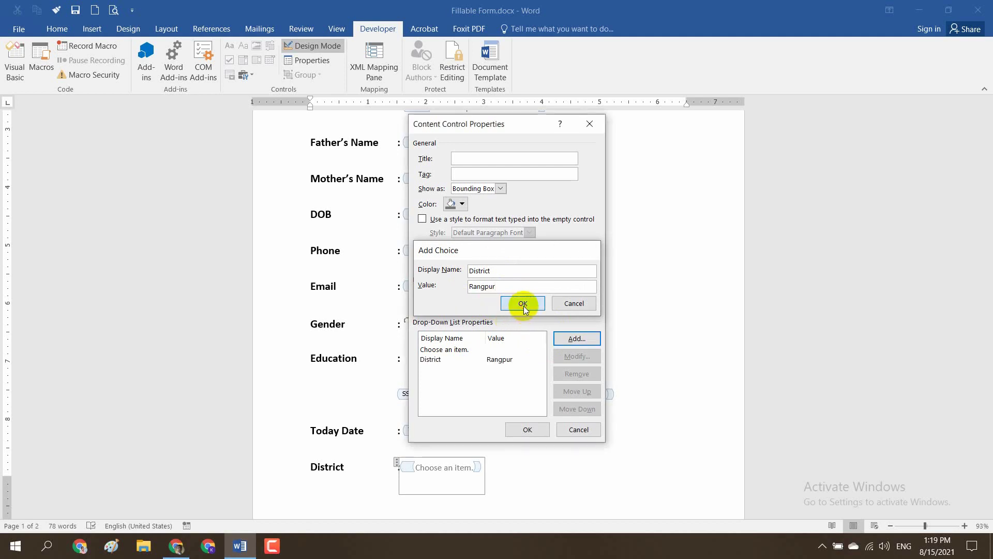
- Add Kurigram as a second choice in the District drop-down list
left_click(569, 338)
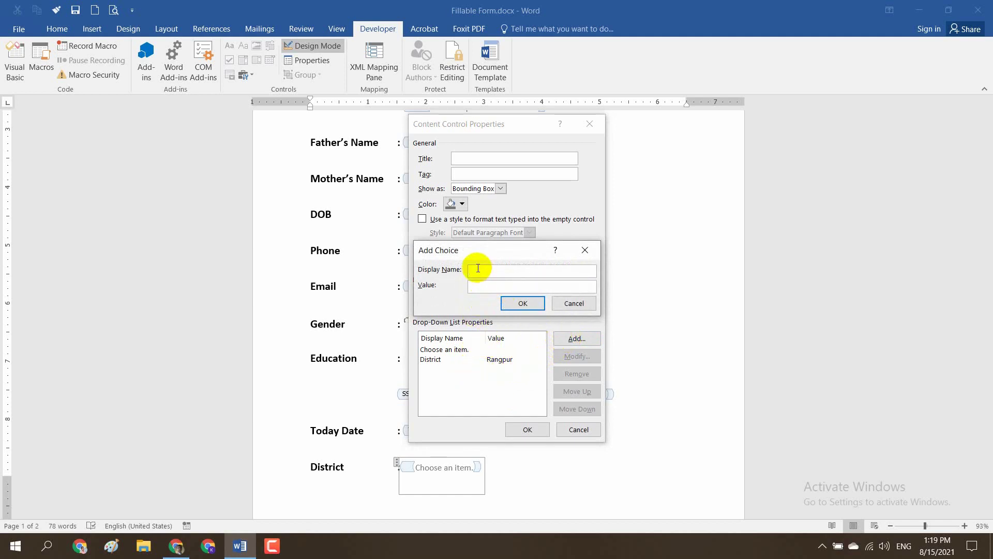
left_click(575, 305)
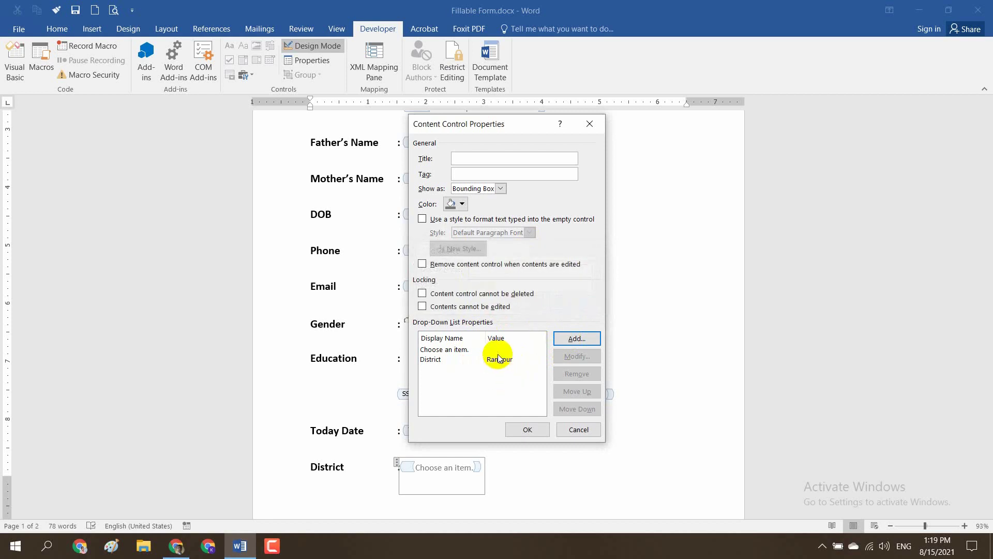
left_click(500, 360)
left_click(572, 356)
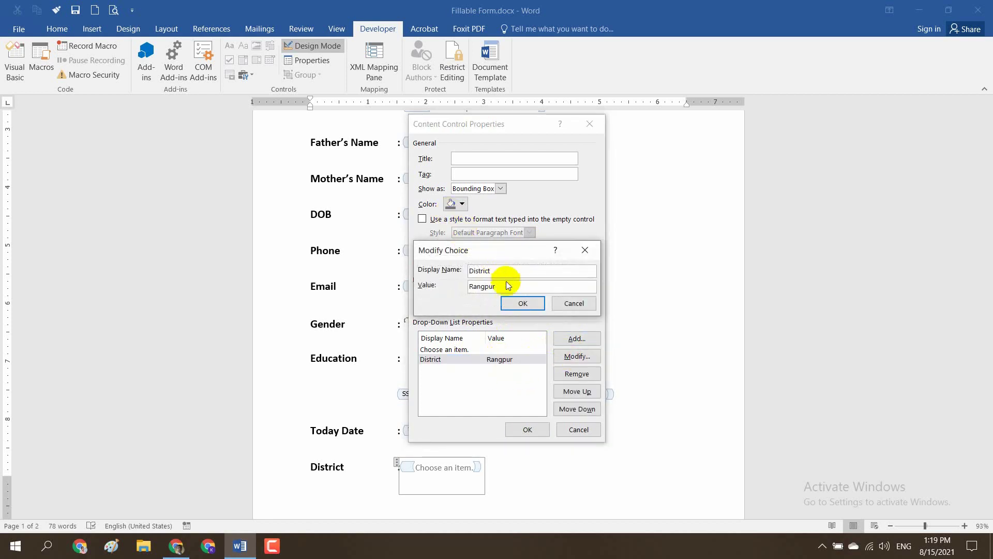
left_click_drag(489, 272, 417, 277)
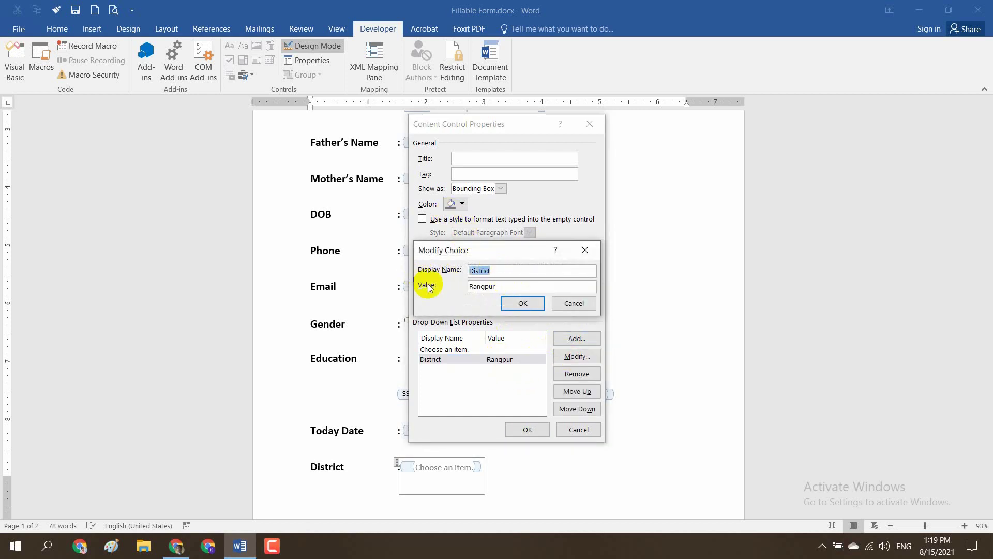
left_click(521, 302)
left_click(573, 338)
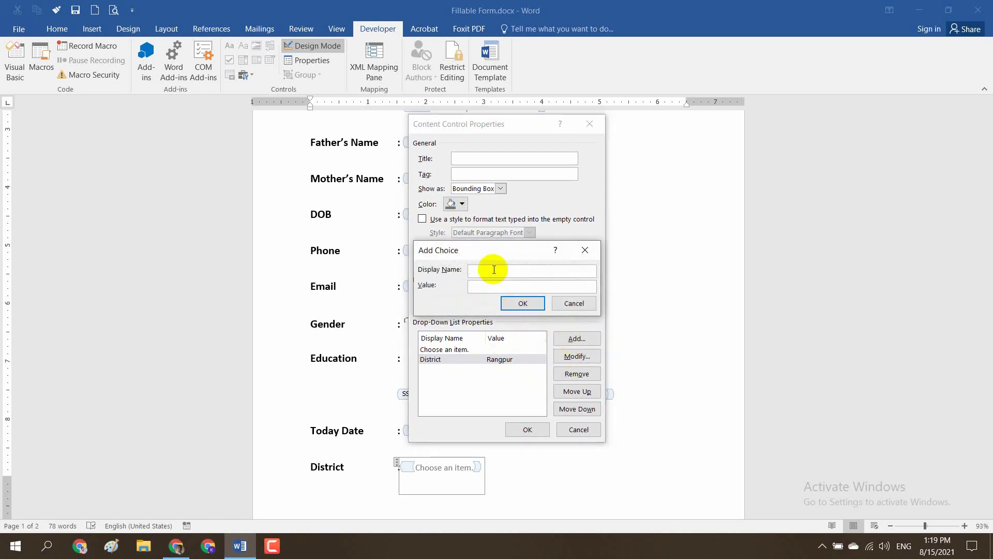
type("K")
type("urigra")
type("m")
left_click(520, 303)
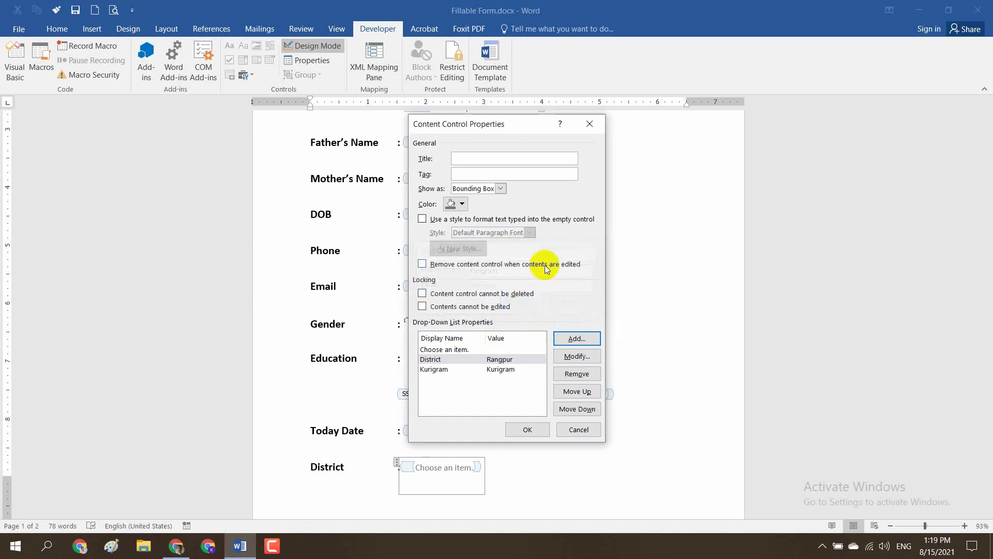
- Add Lalmonirhat as a third choice in the drop-down list
left_click(574, 342)
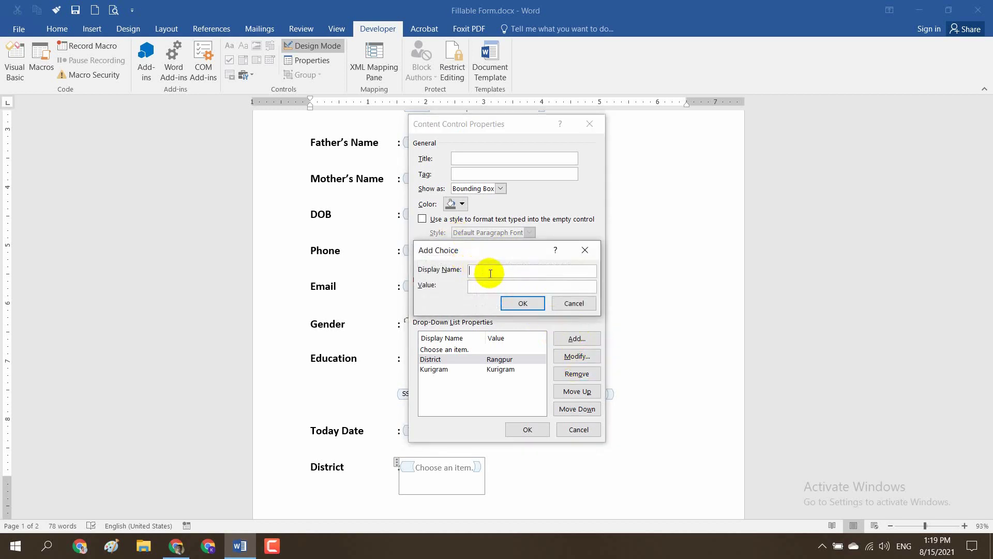
type("Lal")
type("monir")
type("hta")
key("BackSpace")
key("BackSpace")
type("a")
left_click(519, 303)
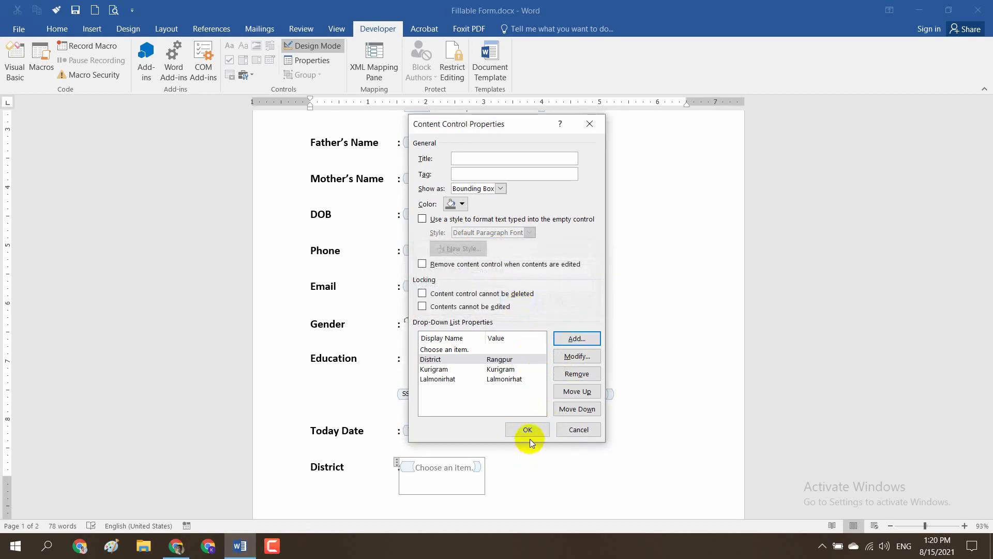
- Title the drop-down control 'District', rename its first entry to Rangpur, and apply
left_click(471, 159)
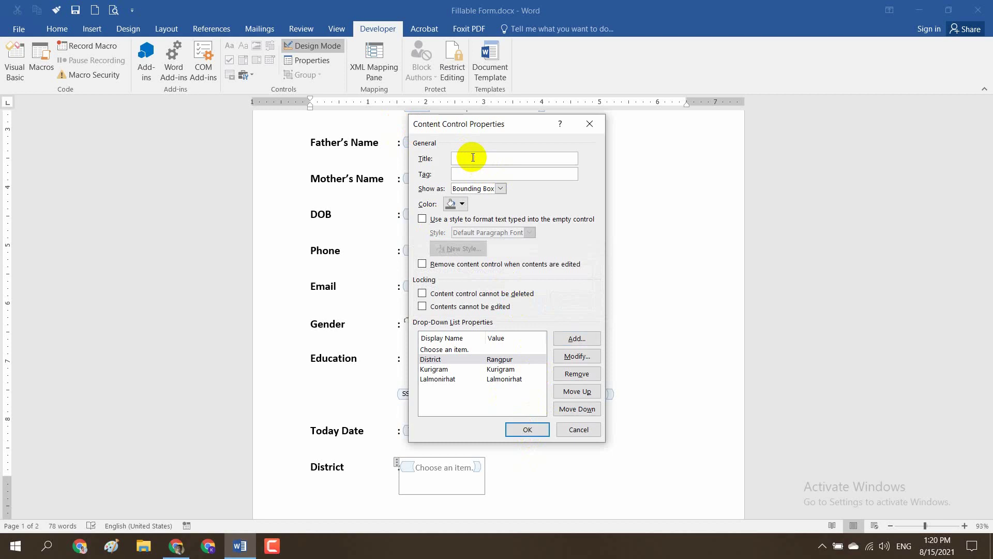
type("Dis")
type("trict")
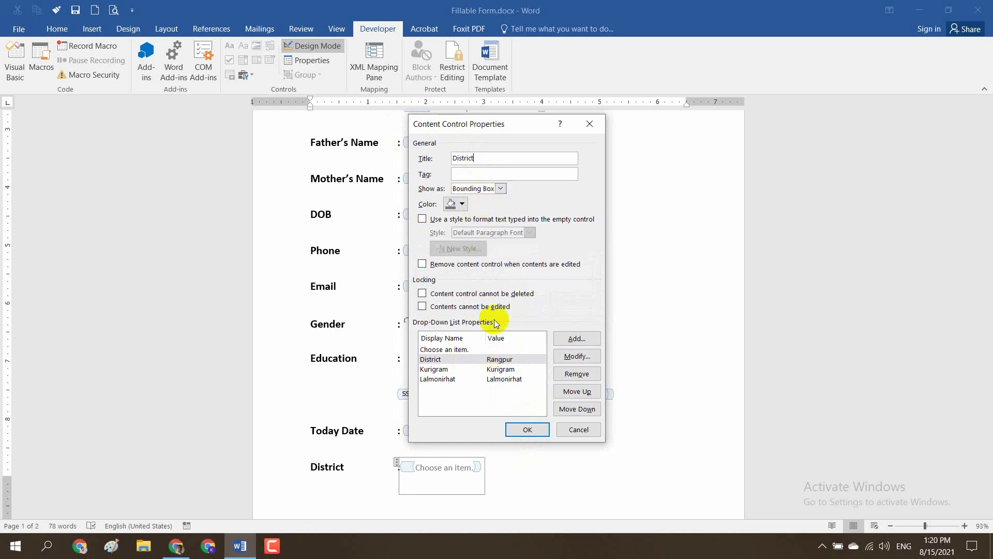
left_click(578, 357)
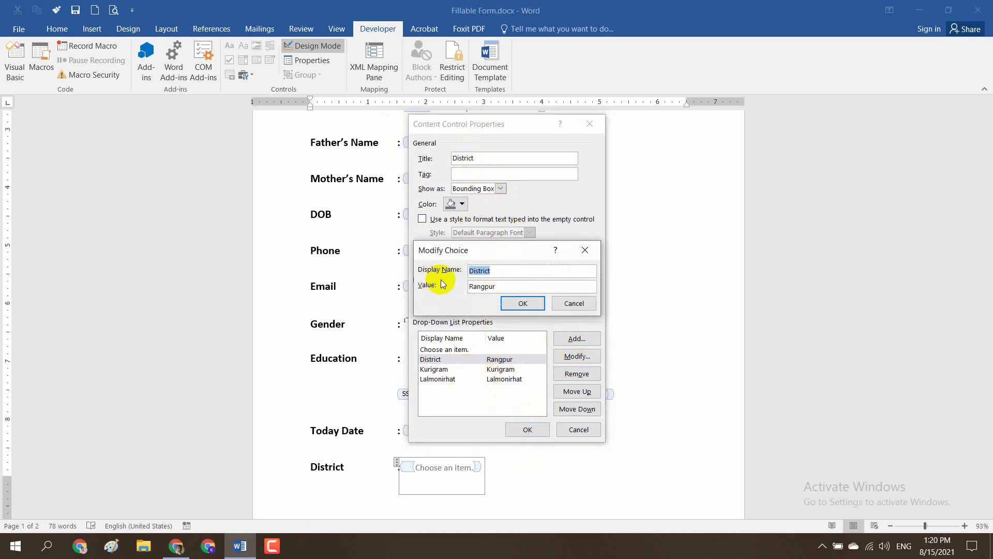
type("Rangpur")
left_click(526, 303)
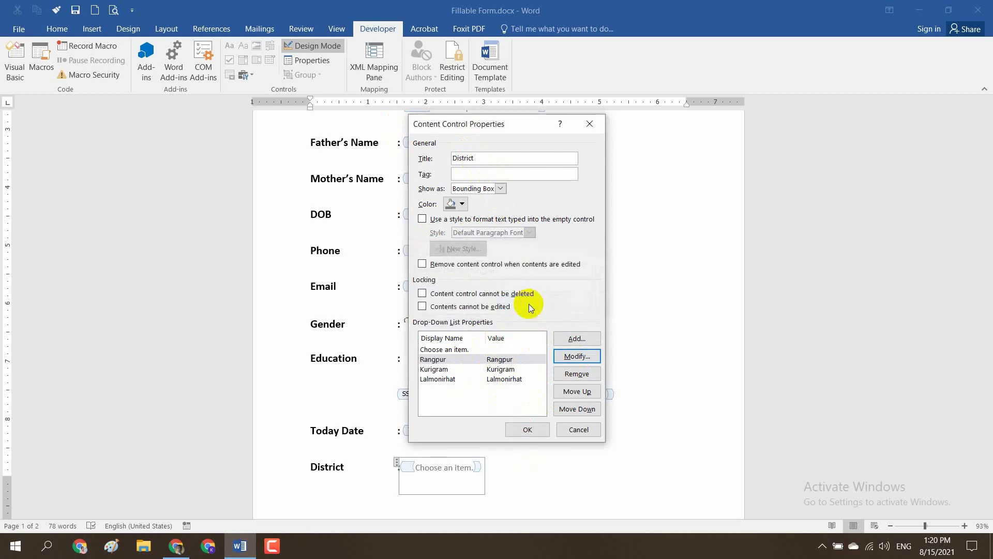
left_click(526, 426)
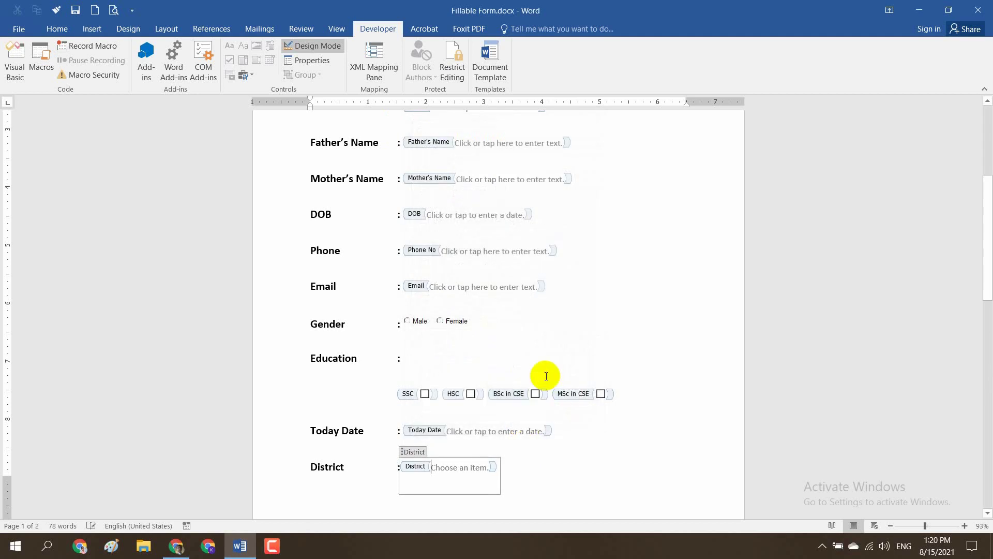
- Select the entire document and wrap it in a single Group content control
left_click(589, 464)
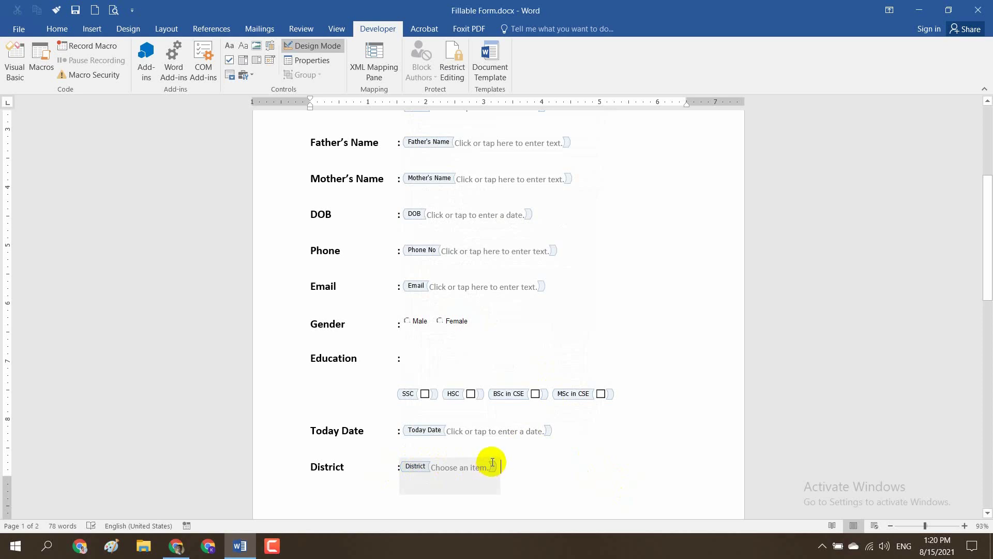
scroll(519, 460, "down", 5)
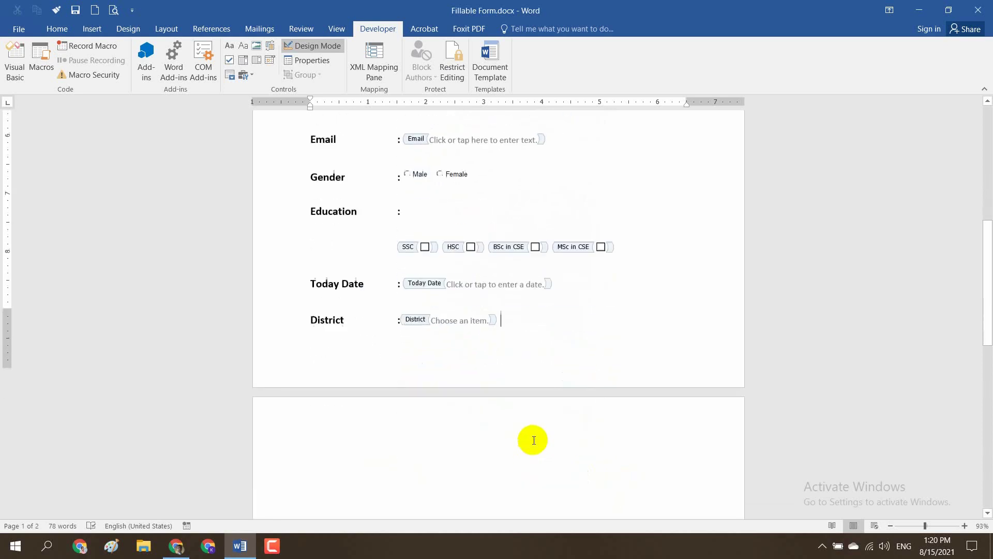
scroll(533, 440, "up", 3)
scroll(533, 441, "up", 3)
scroll(533, 440, "up", 3)
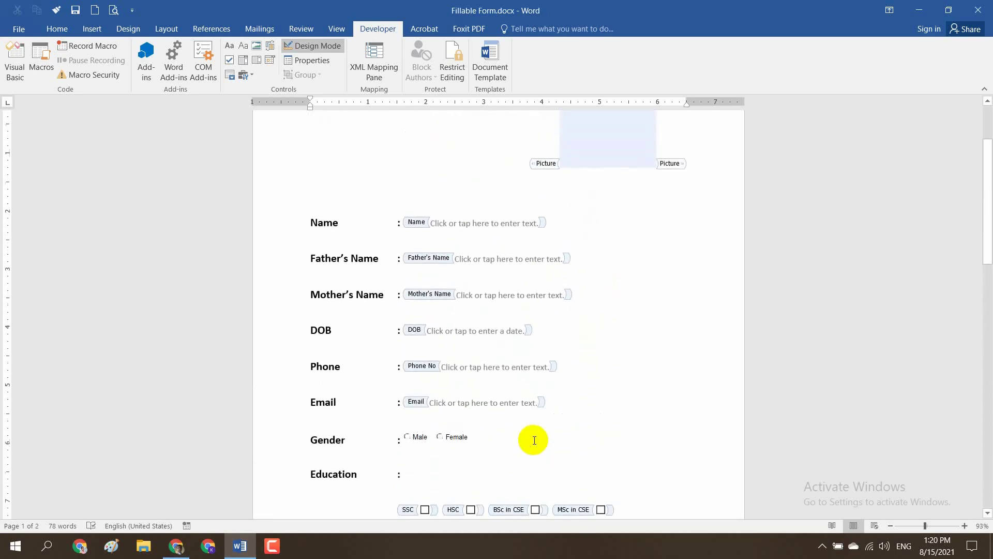
scroll(533, 440, "up", 2)
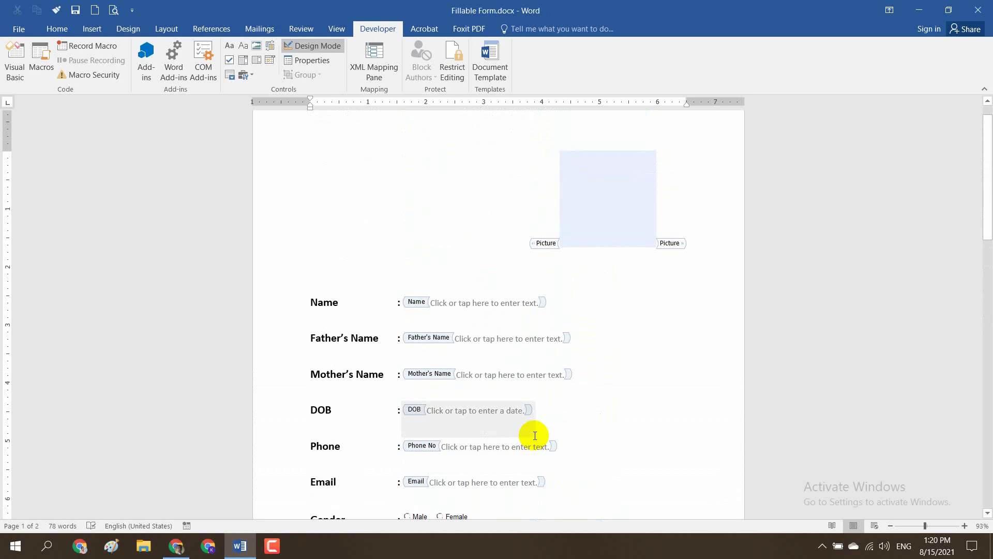
key("ctrl+a")
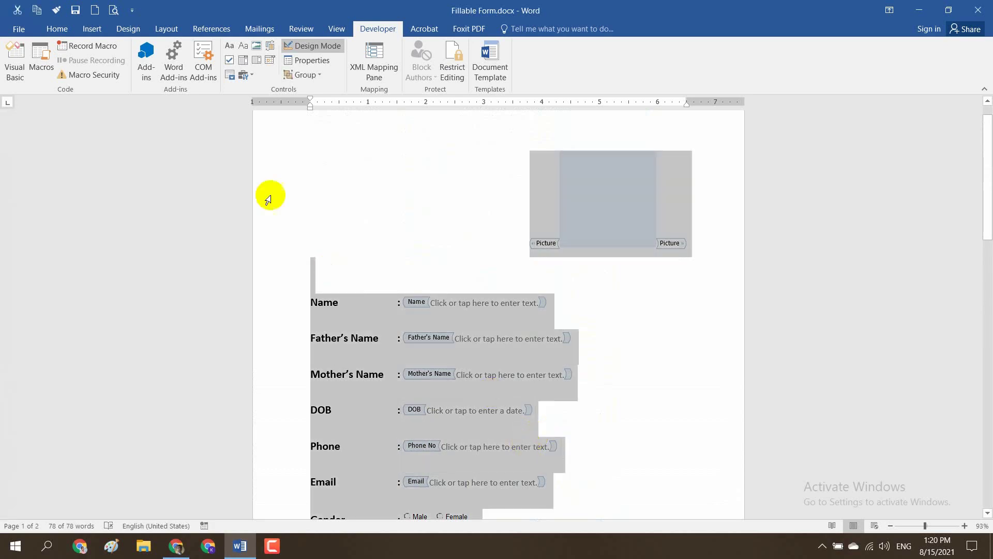
left_click(319, 76)
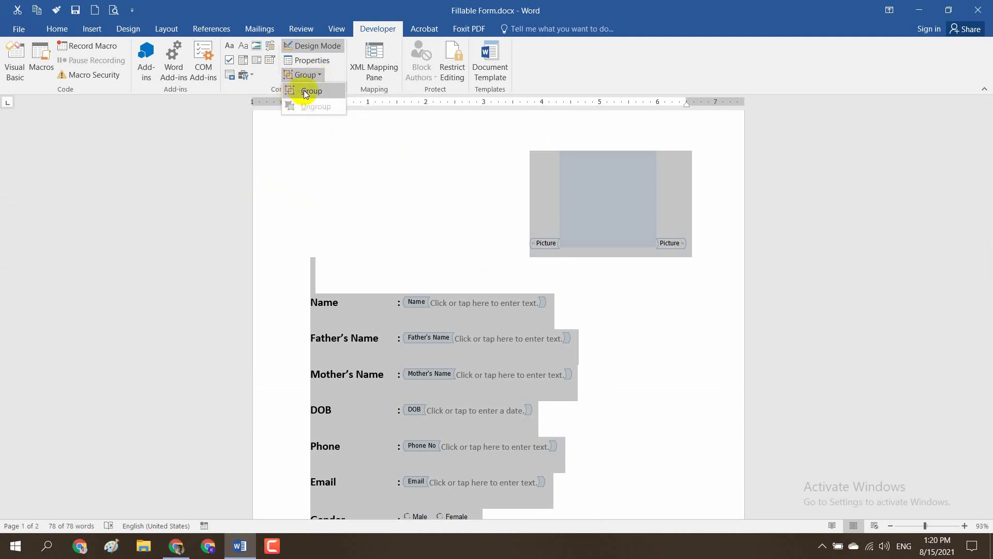
left_click(306, 91)
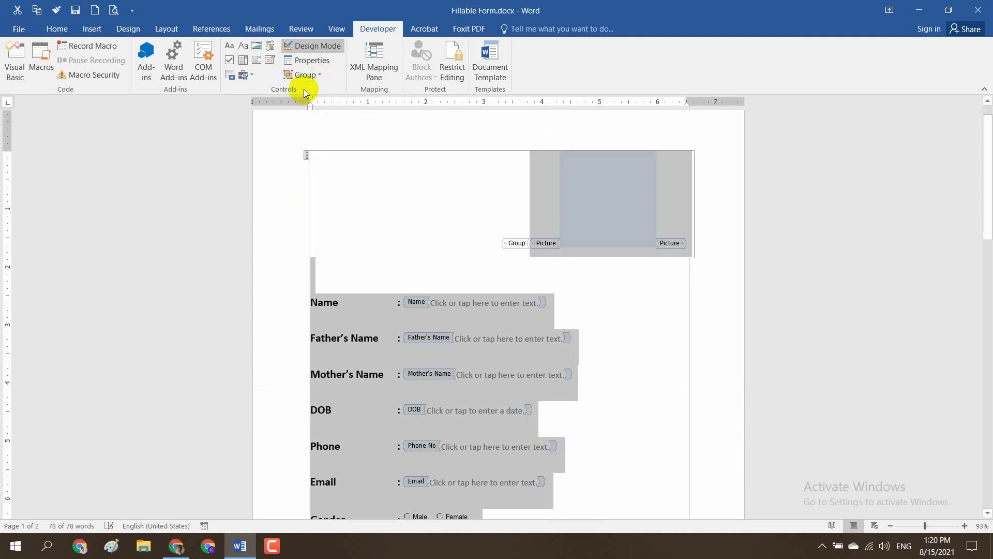
left_click(268, 282)
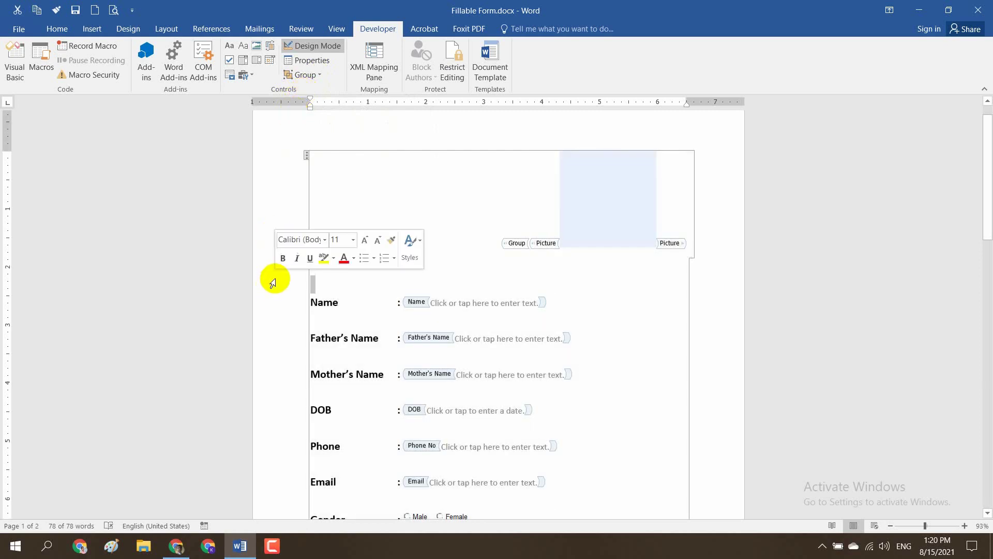
- Fill the top-right picture placeholder with 600X300.jpg from the Desktop
scroll(623, 368, "down", 3)
scroll(624, 368, "down", 2)
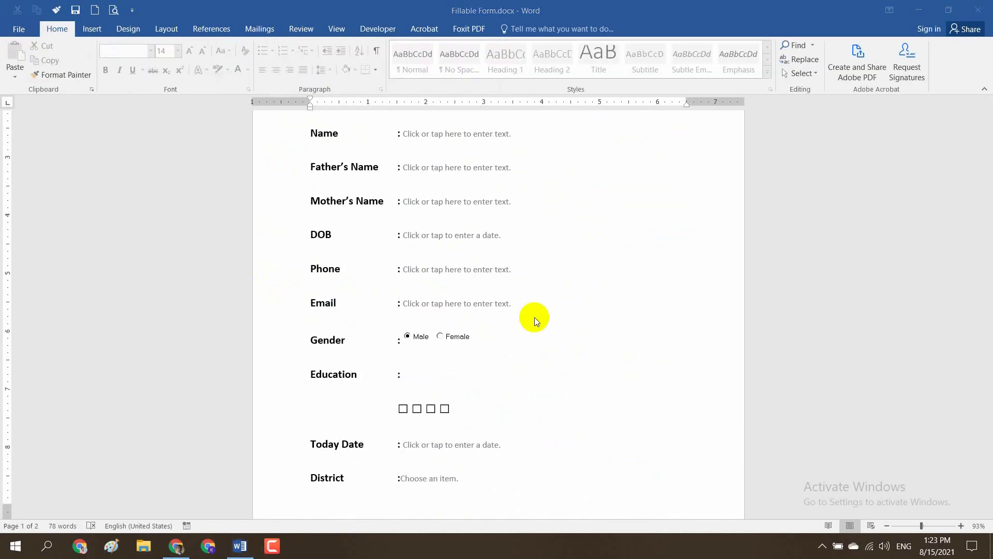
scroll(585, 141, "up", 3)
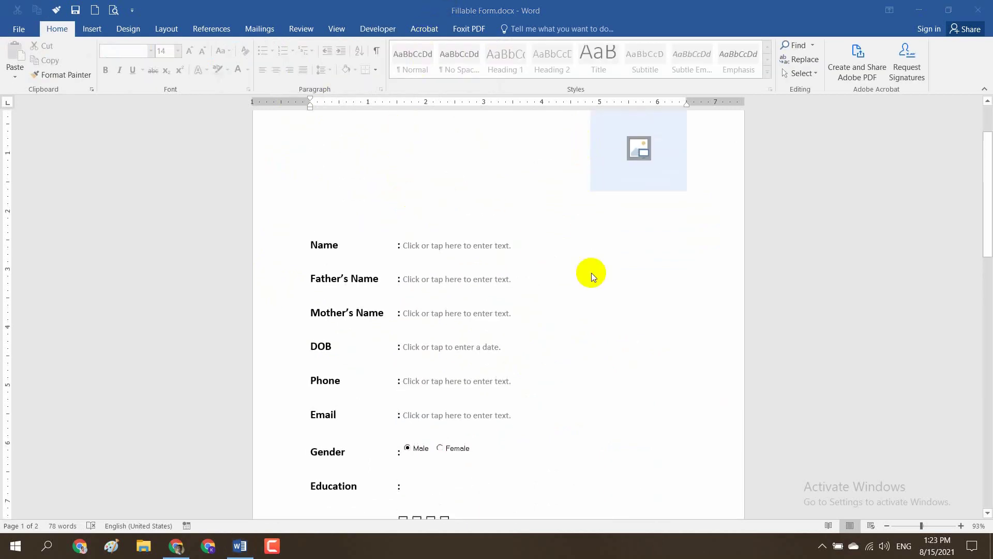
scroll(591, 271, "down", 2)
scroll(591, 268, "down", 3)
scroll(579, 268, "up", 1)
scroll(570, 271, "up", 4)
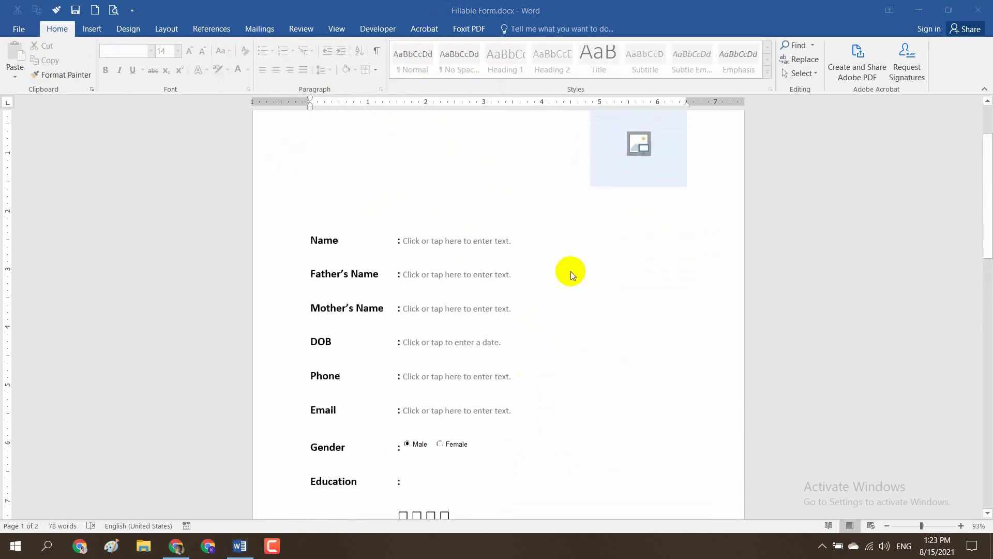
scroll(570, 271, "up", 2)
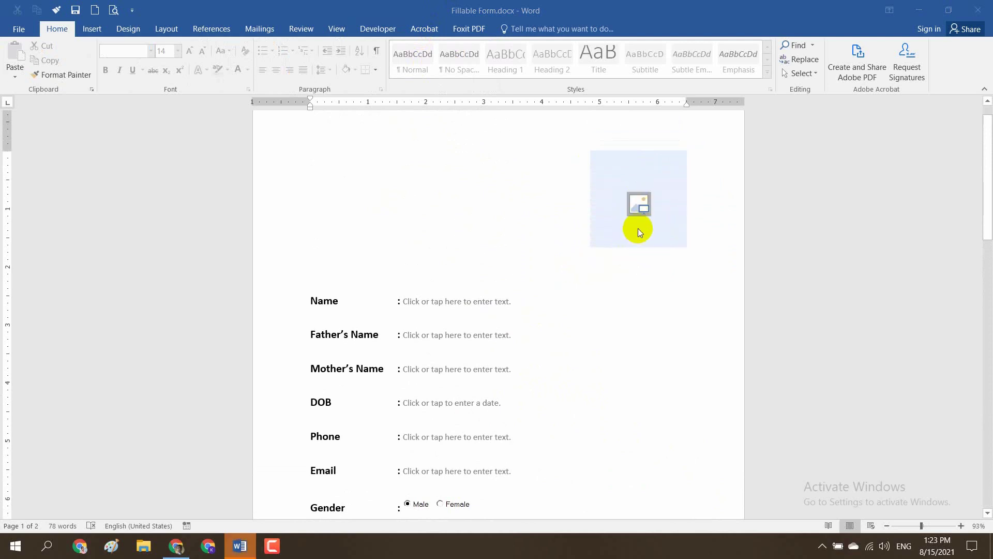
left_click(638, 213)
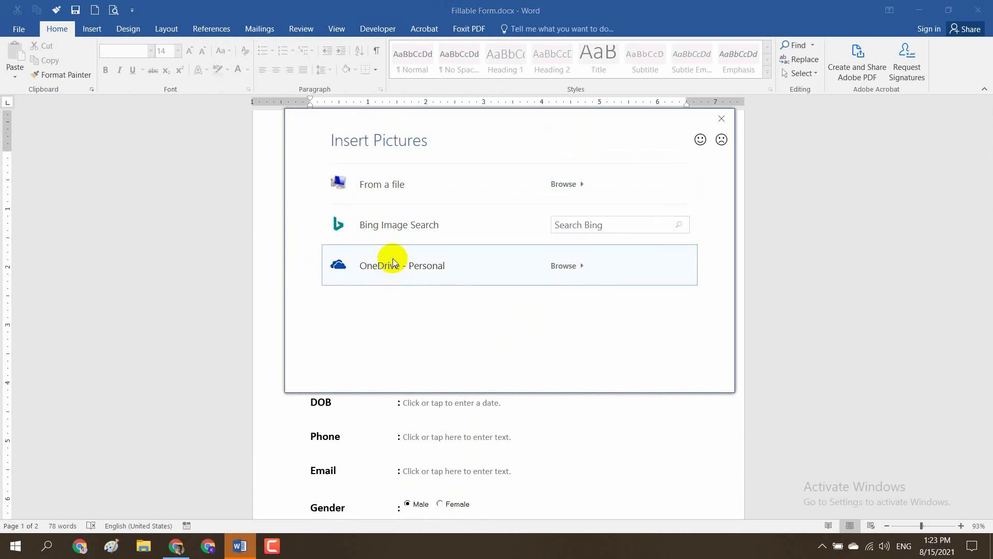
left_click(379, 188)
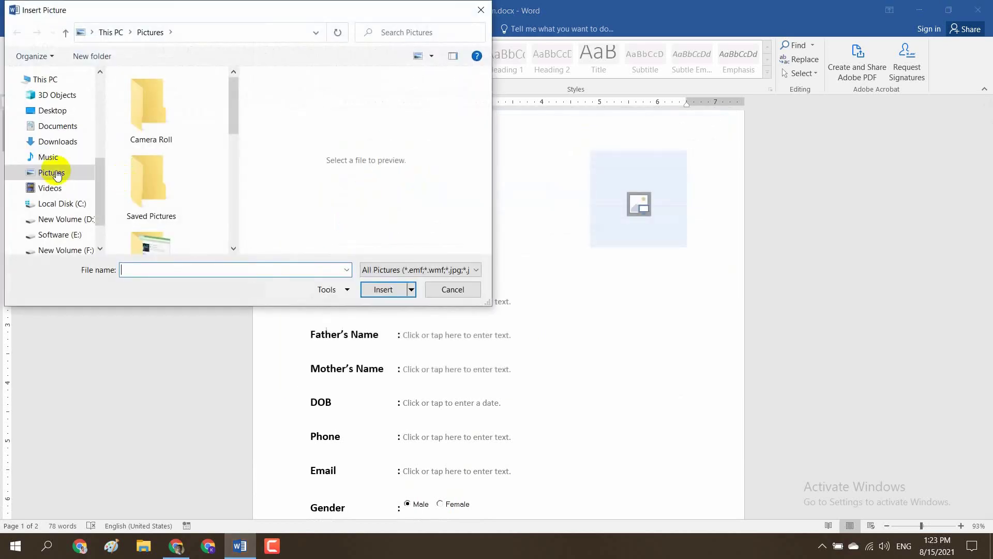
left_click(46, 109)
left_click(134, 124)
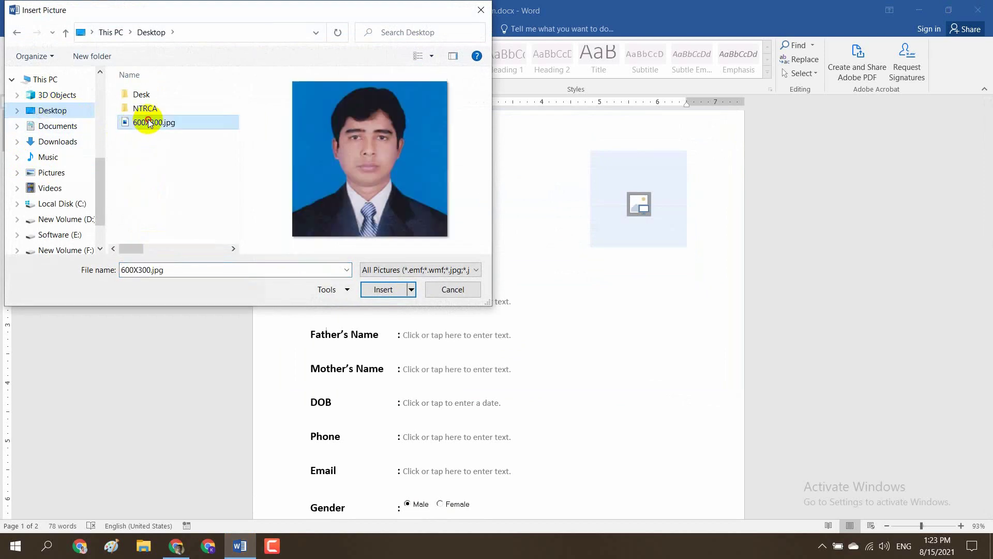
left_click(389, 291)
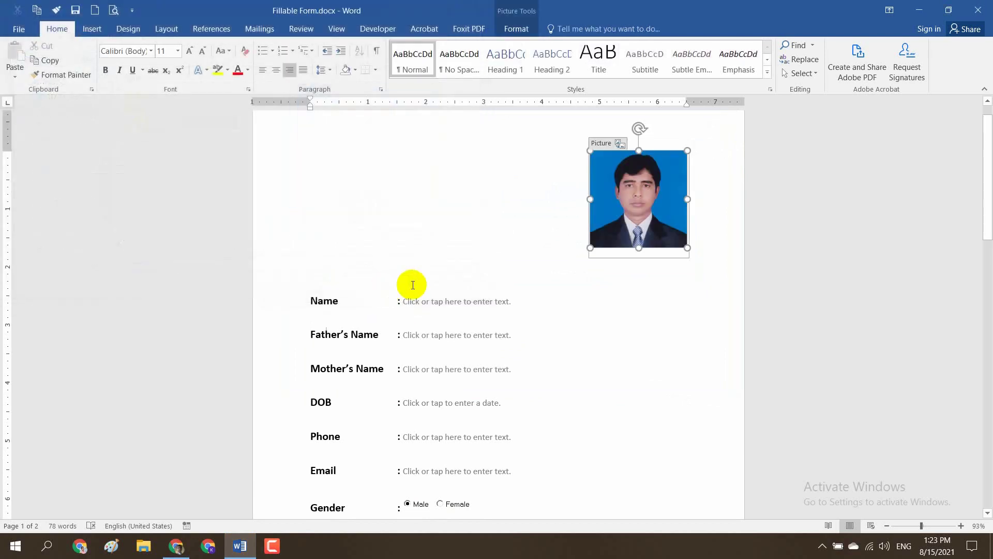
left_click(466, 317)
- Enter the person's name and the father's name in the Name and Father's Name fields
left_click(443, 298)
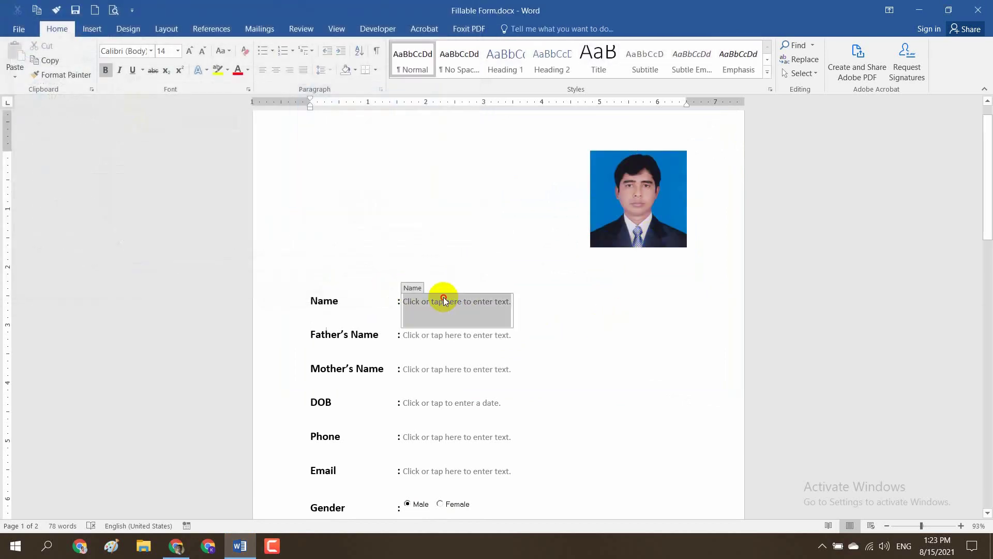
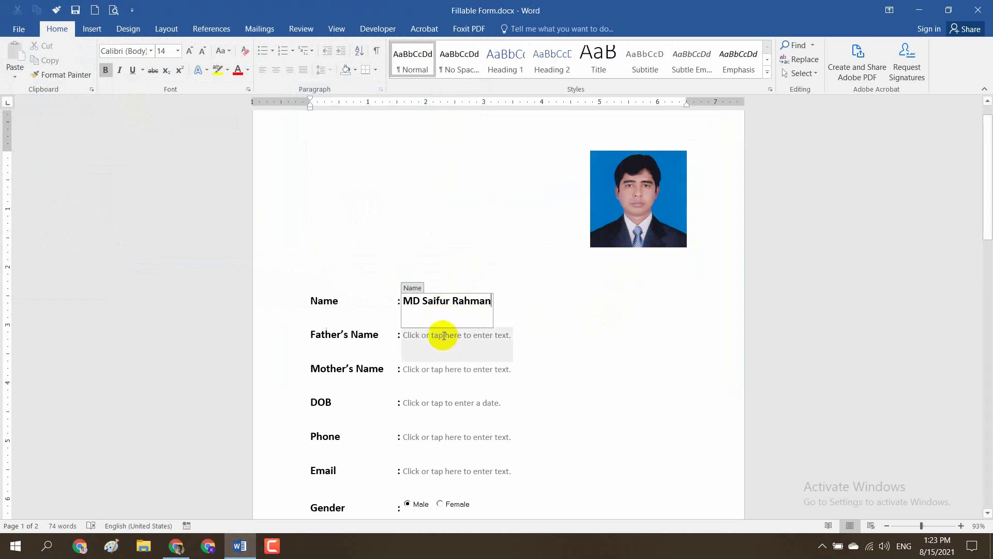
left_click(443, 336)
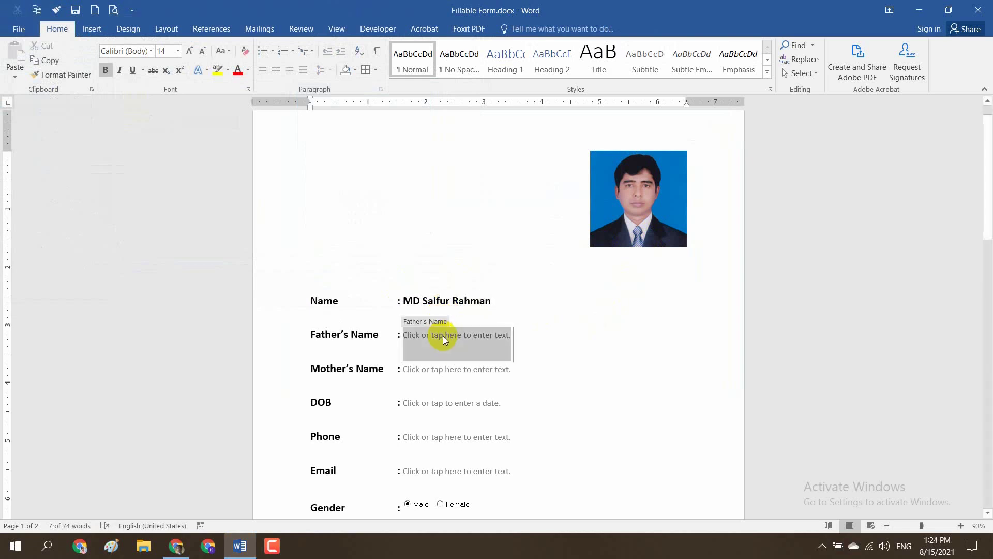
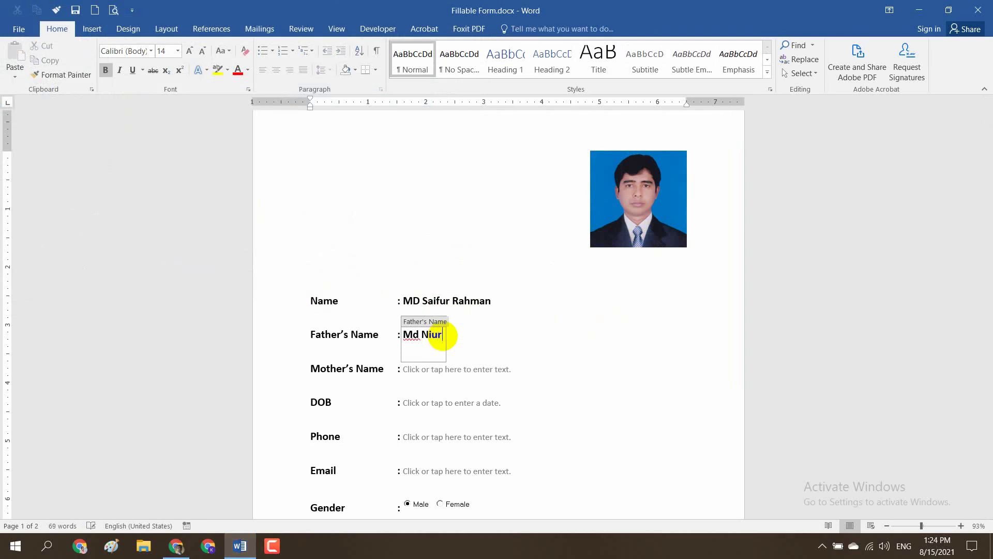
- Pick a date of birth from the DOB calendar, going back several months
left_click(437, 385)
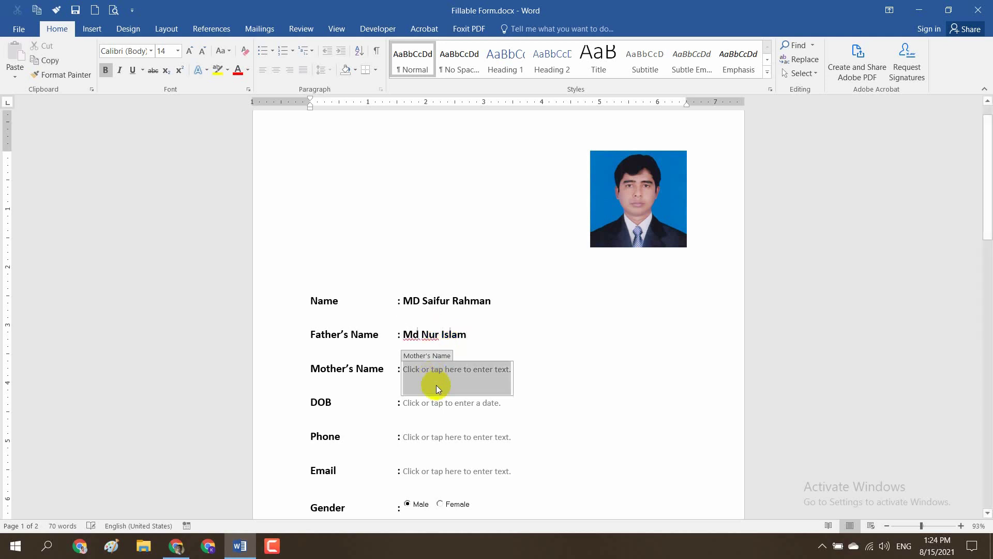
left_click(436, 402)
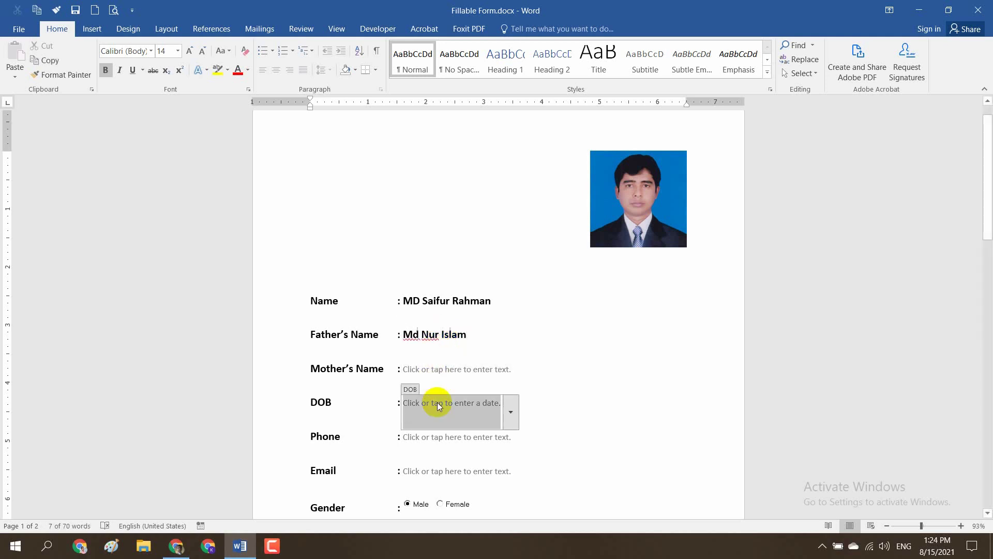
left_click(510, 413)
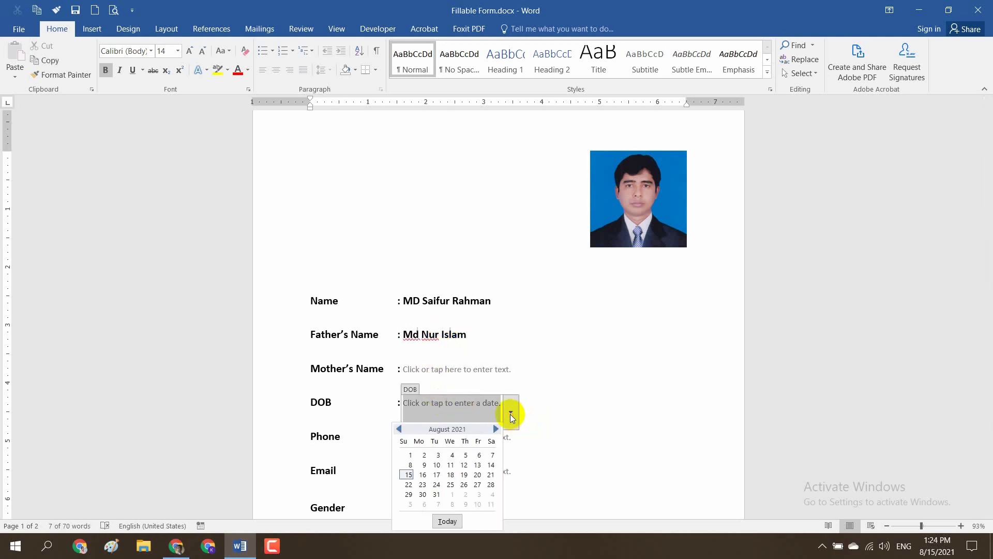
left_click(399, 428)
double_click(399, 429)
triple_click(399, 429)
left_click(399, 429)
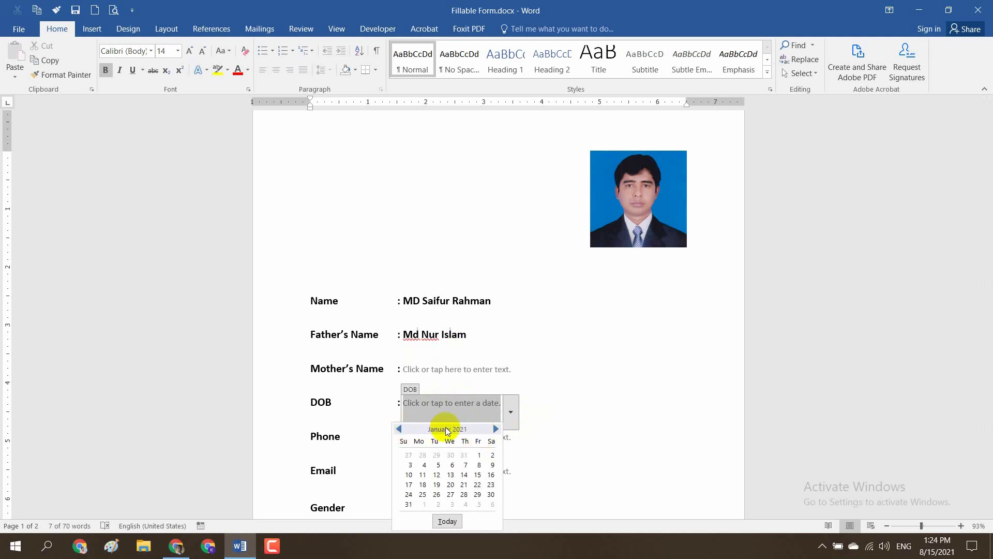
left_click(437, 454)
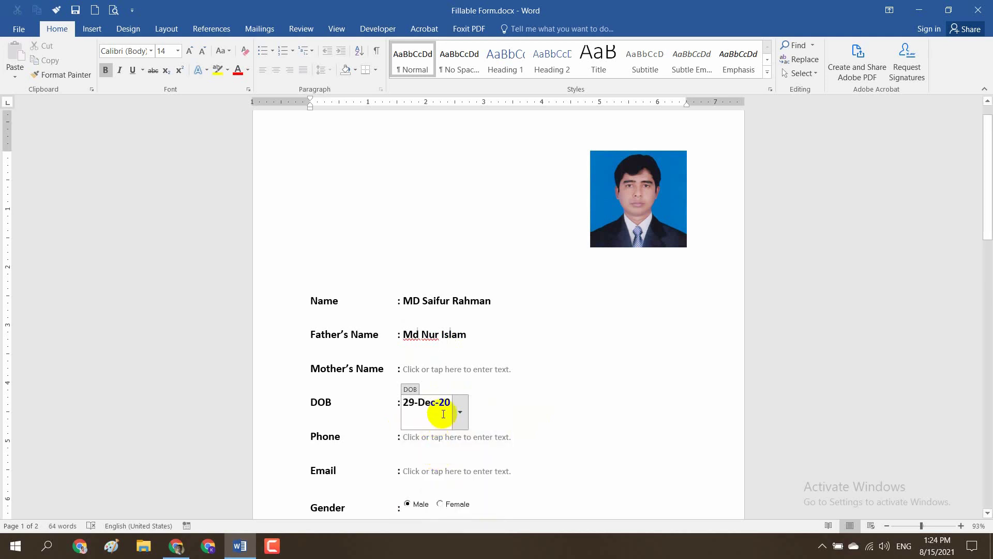
- Enter the phone number and email address, and change the DOB year to 86
left_click(460, 416)
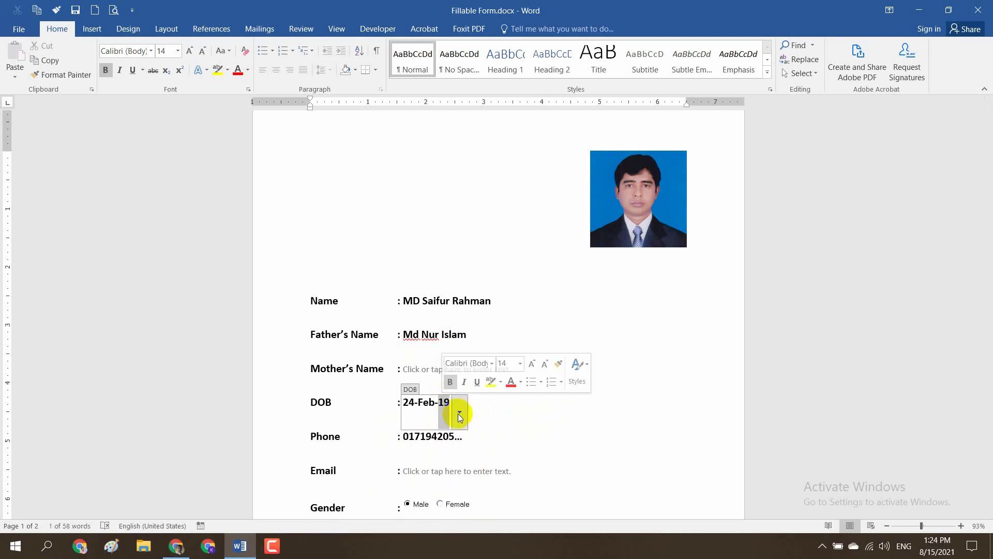
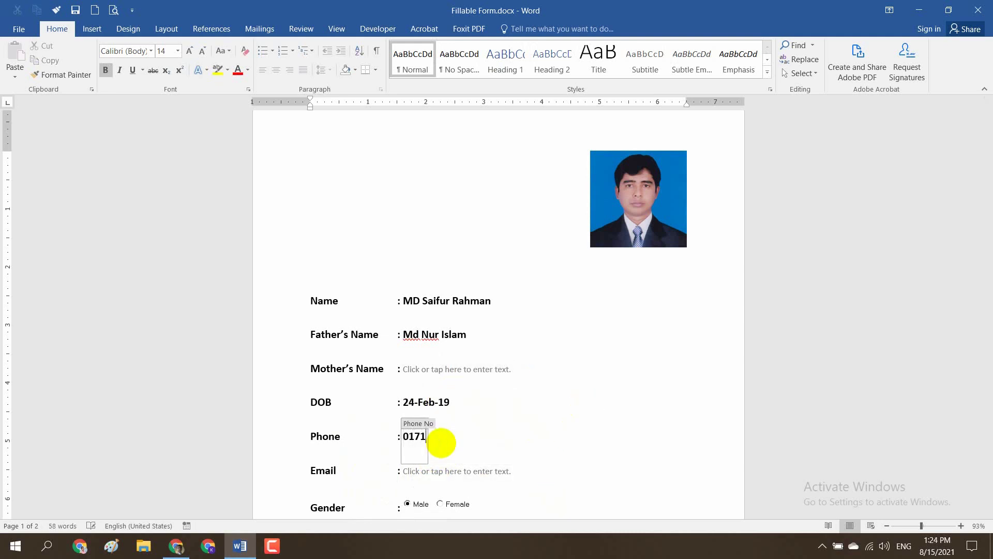
type("..")
type(".")
left_click(428, 402)
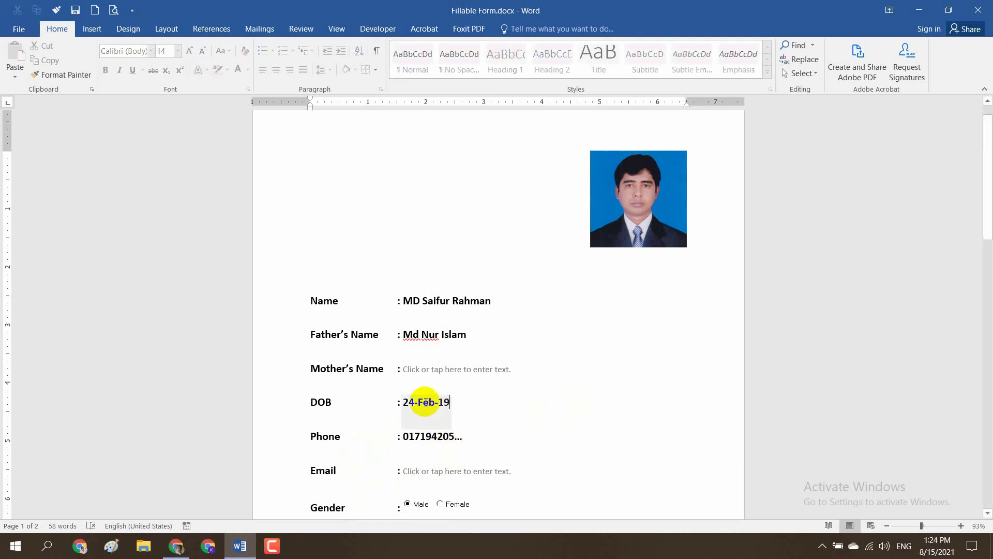
type("86")
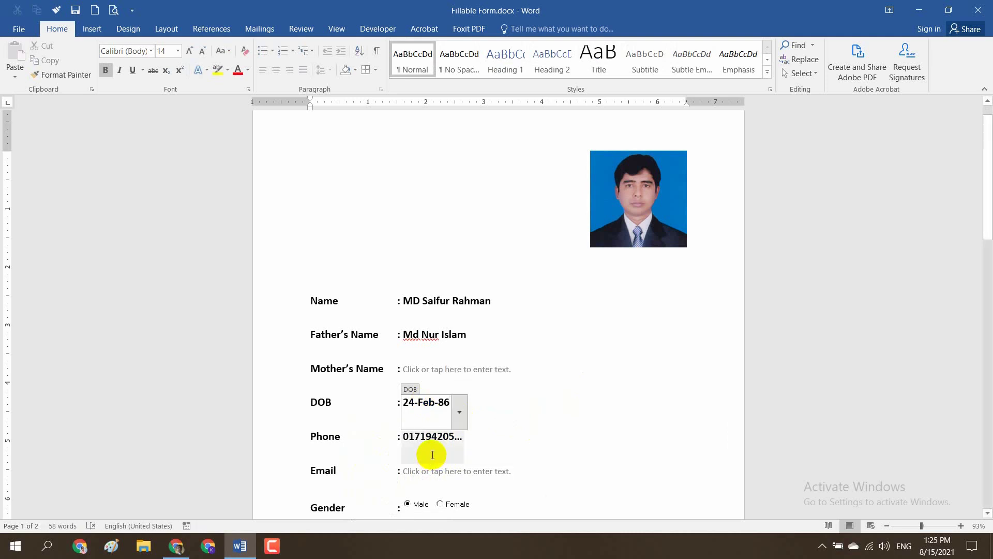
left_click(512, 459)
left_click(438, 475)
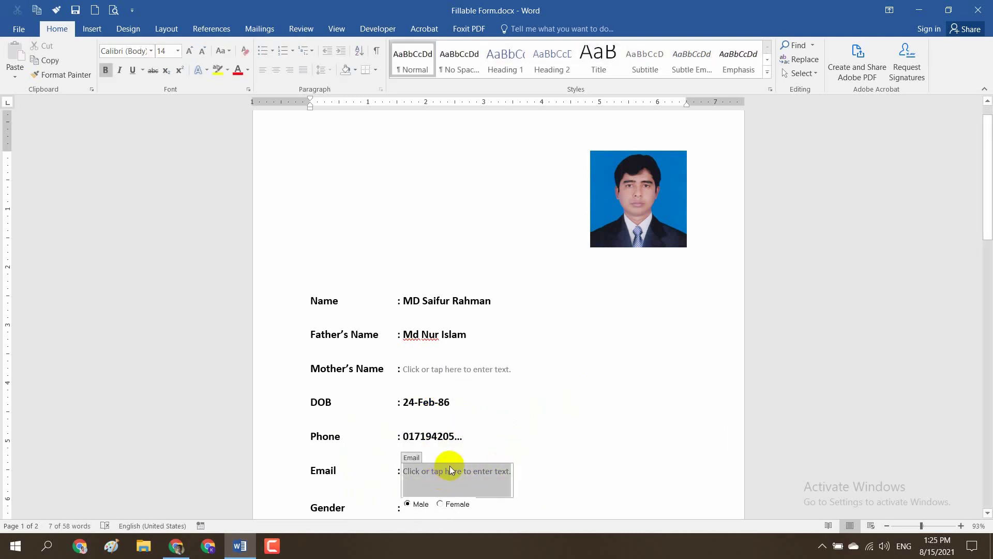
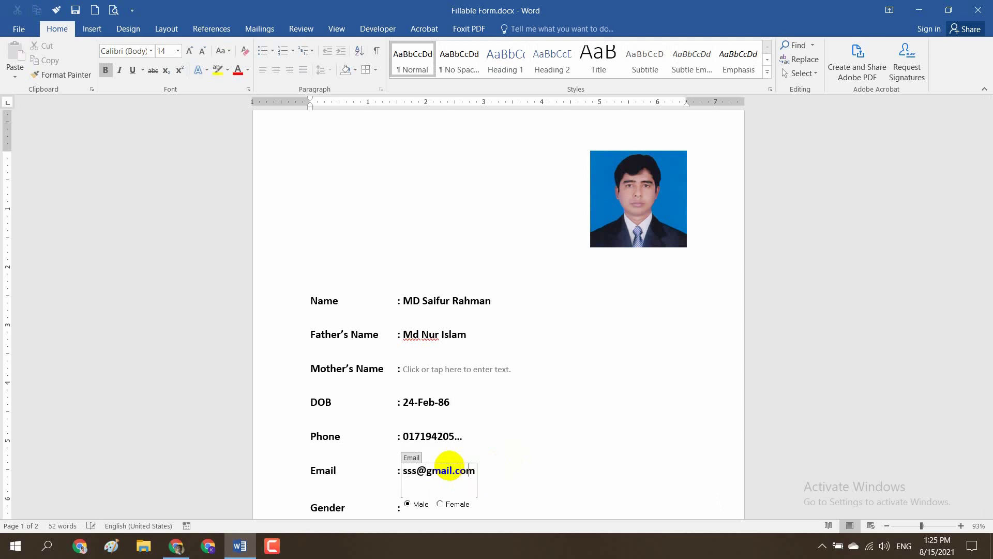
- Set Gender to Male after briefly selecting Female
scroll(442, 450, "down", 2)
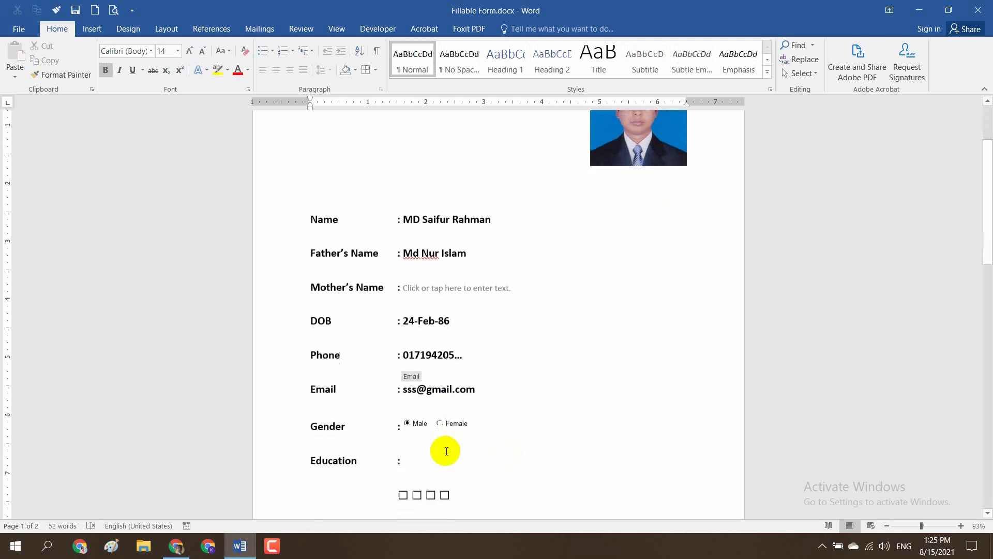
left_click(440, 420)
left_click(439, 421)
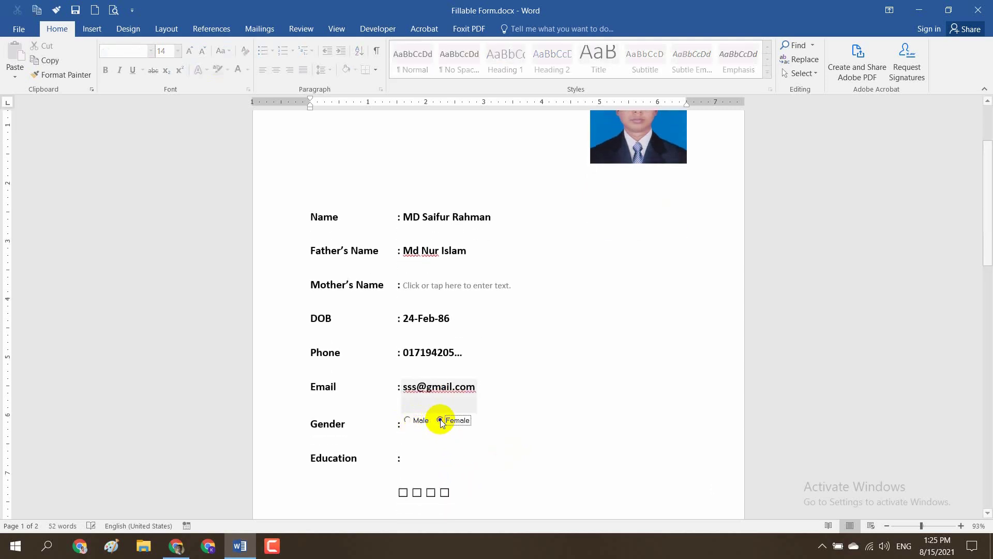
left_click(407, 421)
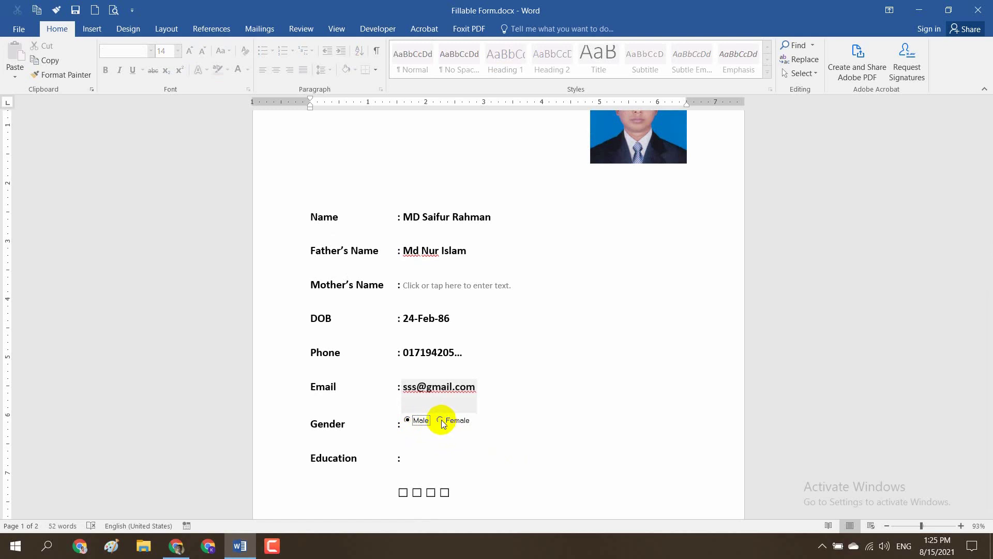
left_click(410, 419)
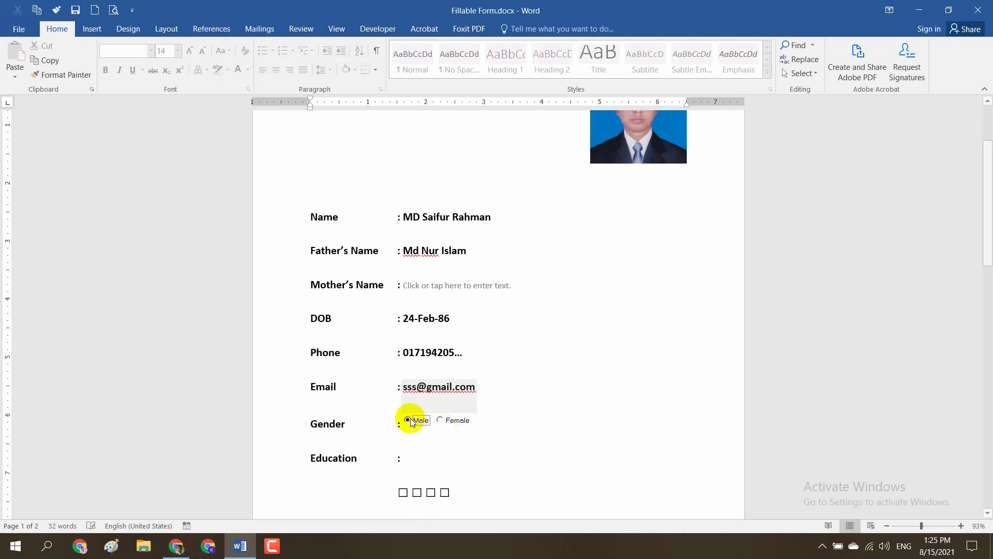
- Tick the SSC, HSC and BSc in CSE education checkboxes
scroll(540, 431, "down", 2)
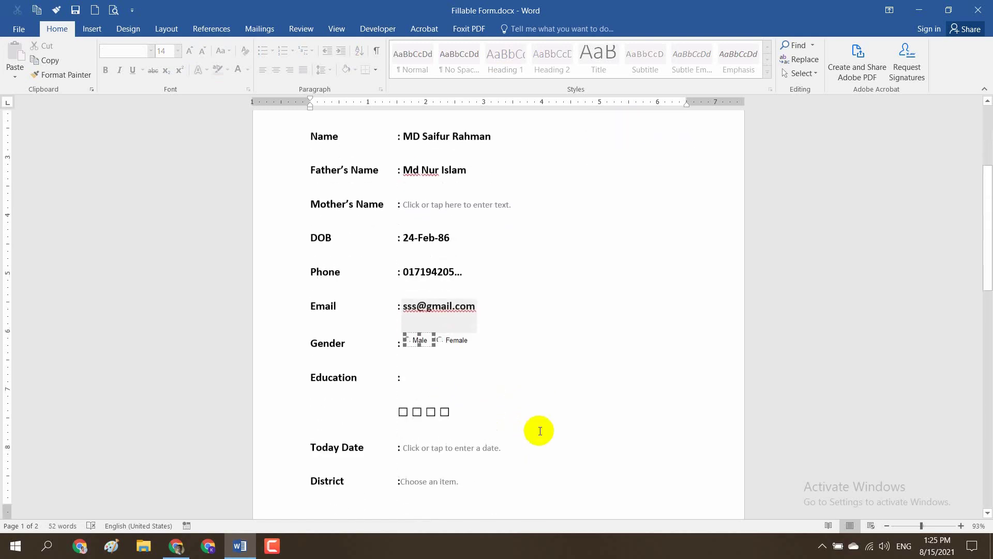
left_click(407, 411)
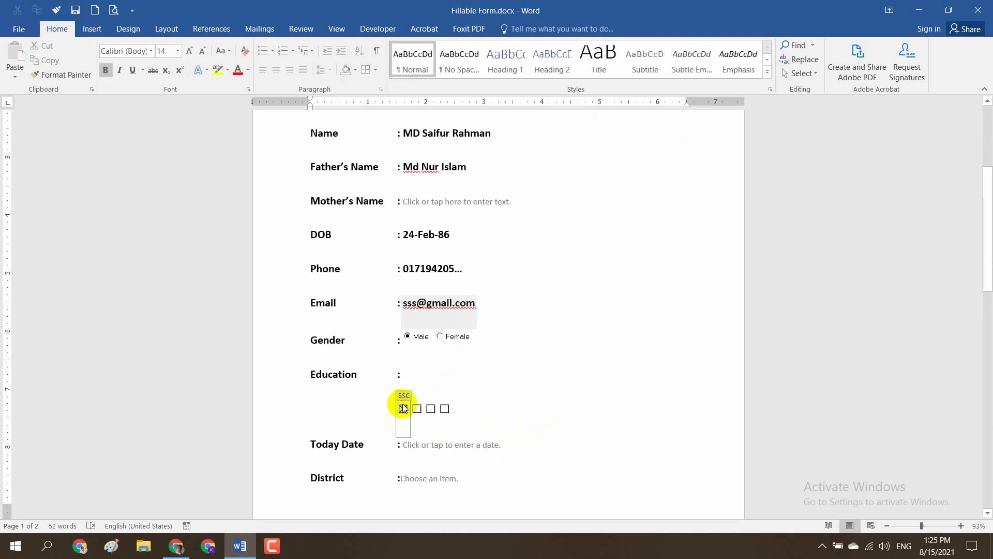
left_click(417, 409)
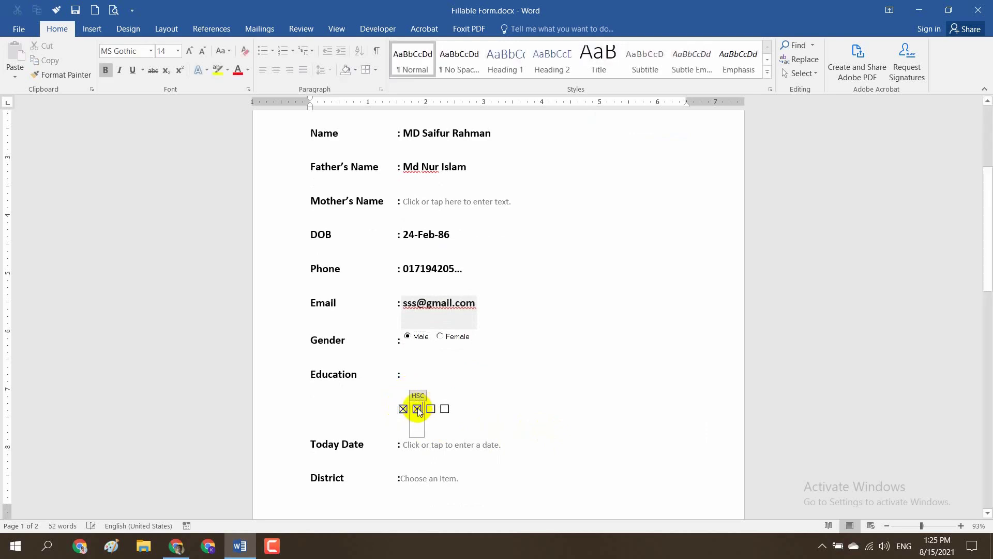
left_click(430, 409)
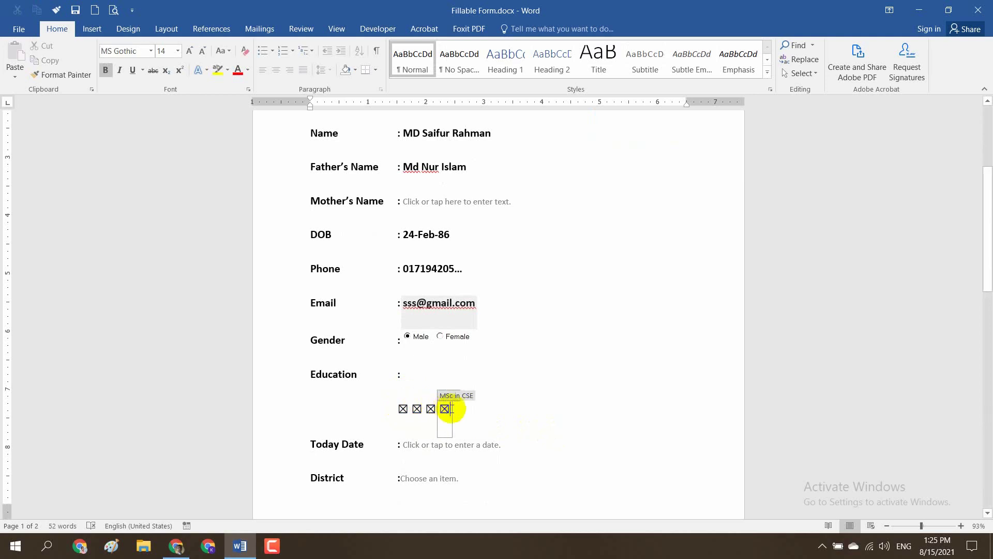
scroll(479, 417, "down", 1)
scroll(479, 417, "down", 1)
left_click(570, 394)
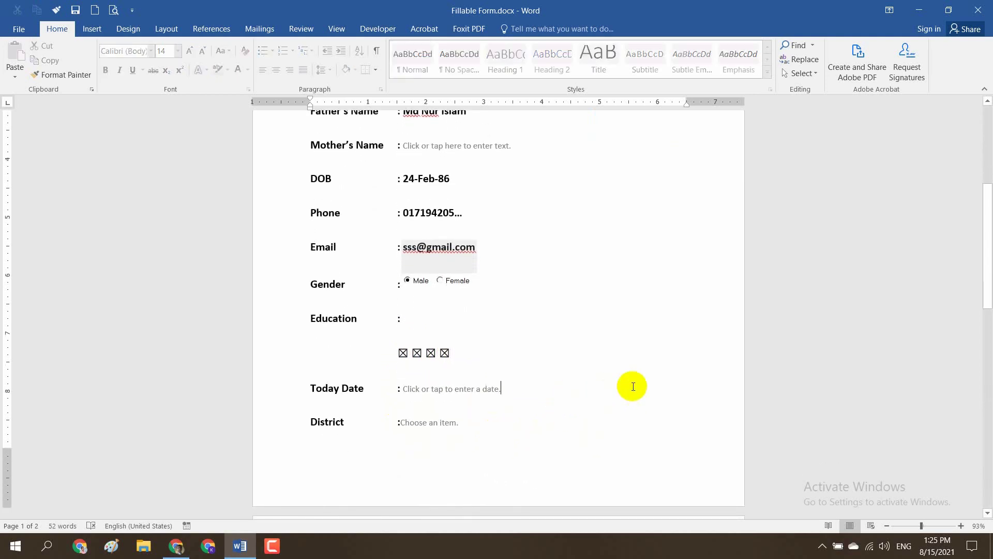
- Fill Today Date with today's date, 8/15/2021, from its calendar
left_click(427, 386)
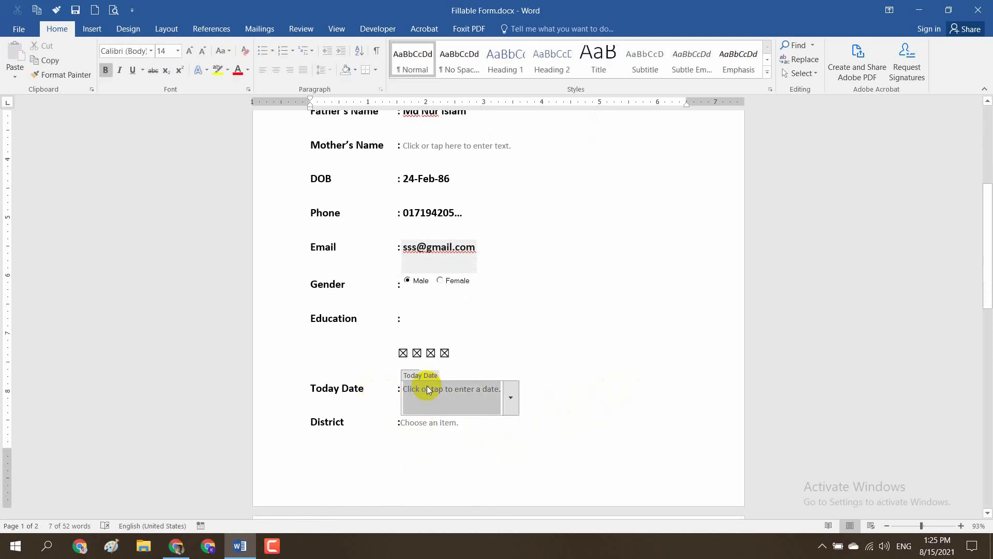
left_click(512, 397)
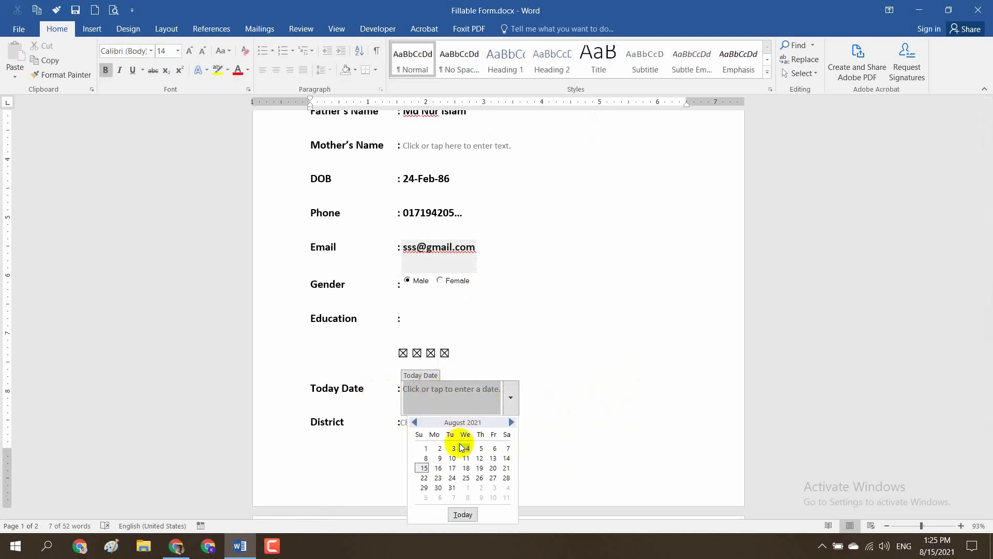
left_click(463, 515)
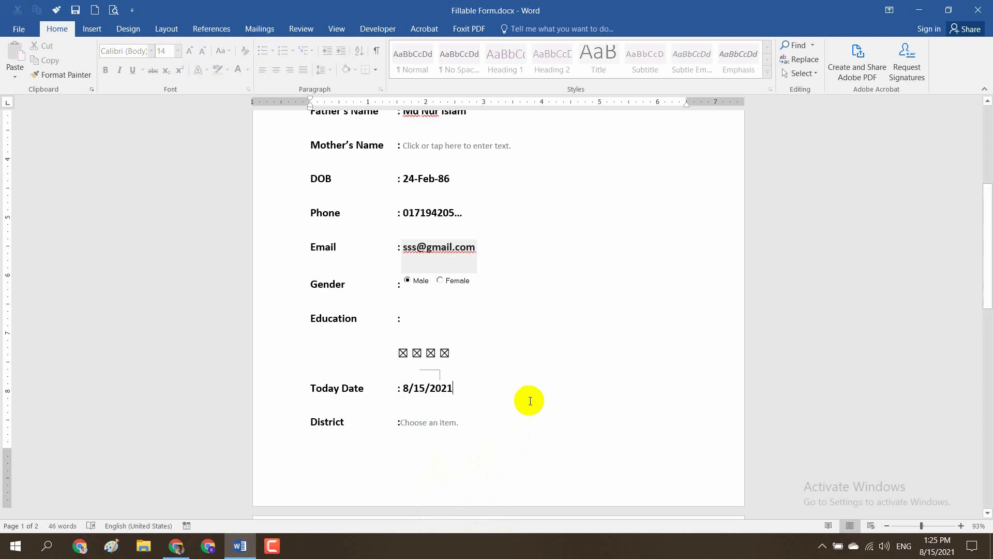
scroll(523, 401, "down", 2)
- Choose Rangpur from the District dropdown
left_click(422, 366)
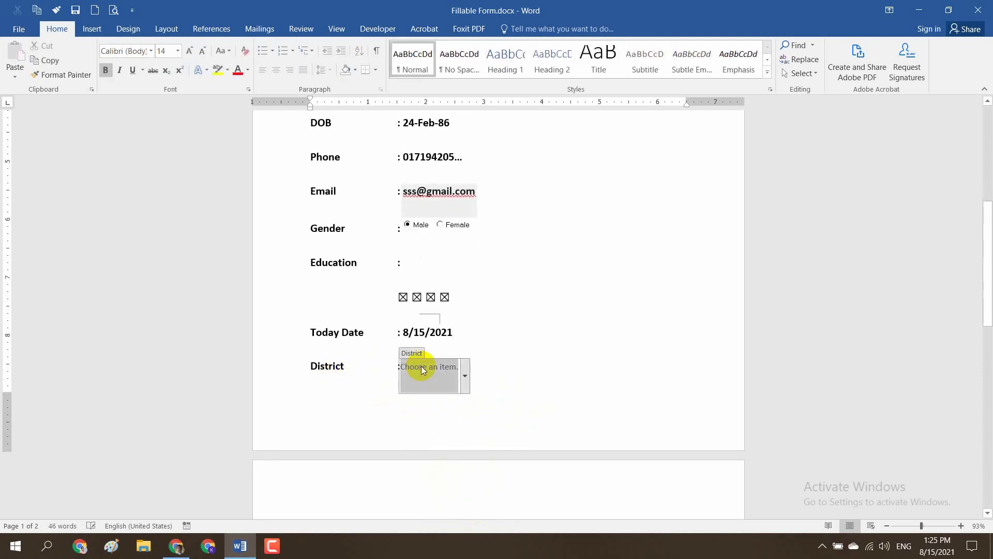
left_click(464, 378)
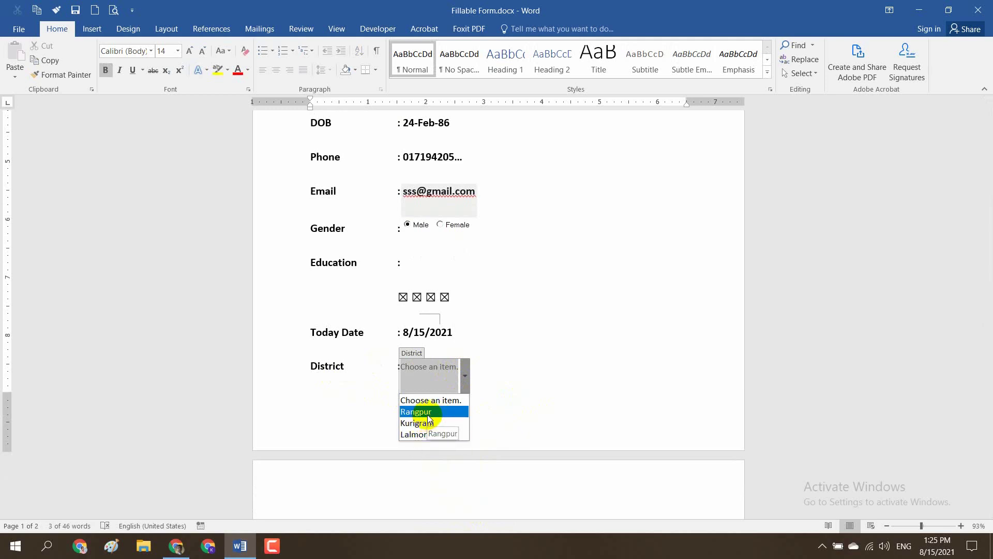
left_click(428, 412)
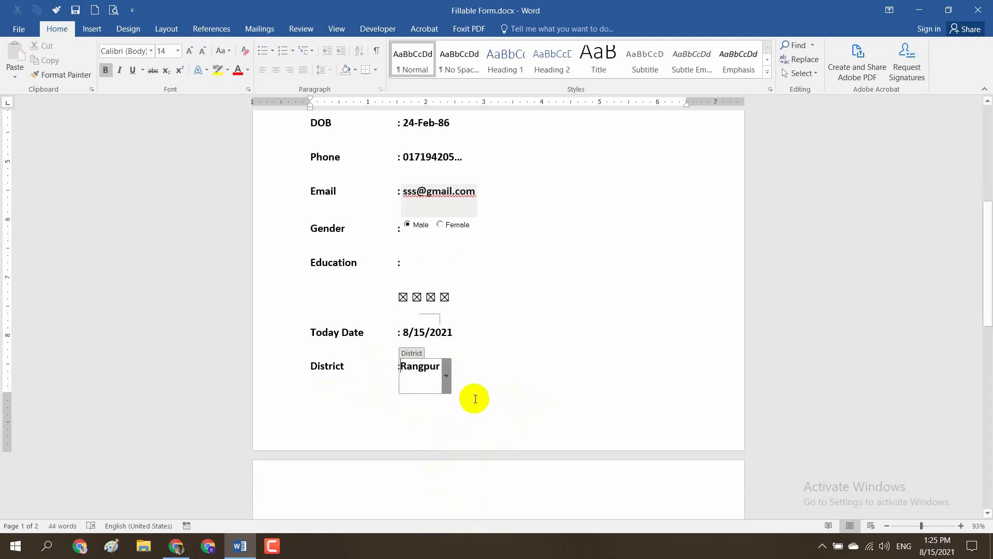
scroll(471, 398, "down", 3)
scroll(473, 398, "up", 3)
scroll(500, 387, "down", 4)
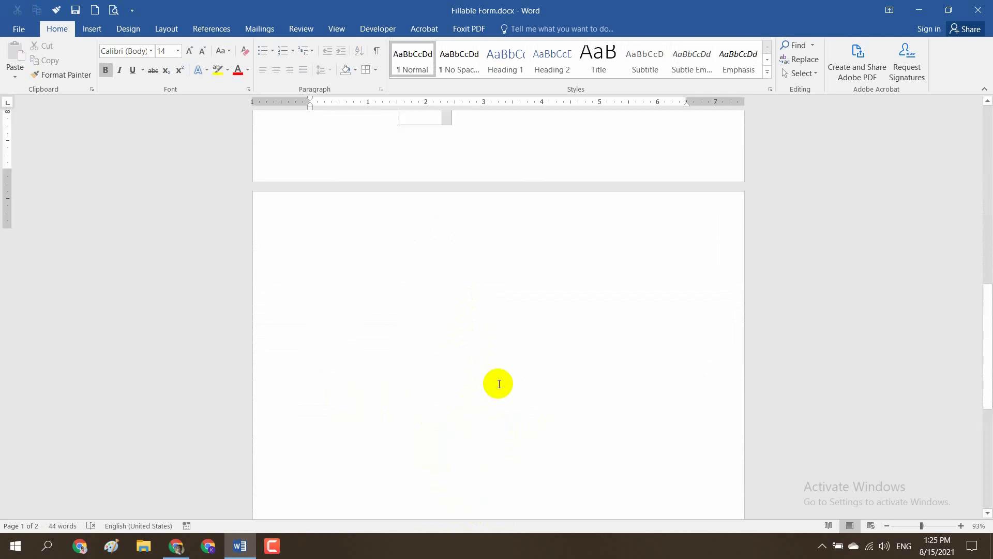
scroll(499, 384, "up", 4)
scroll(500, 383, "up", 1)
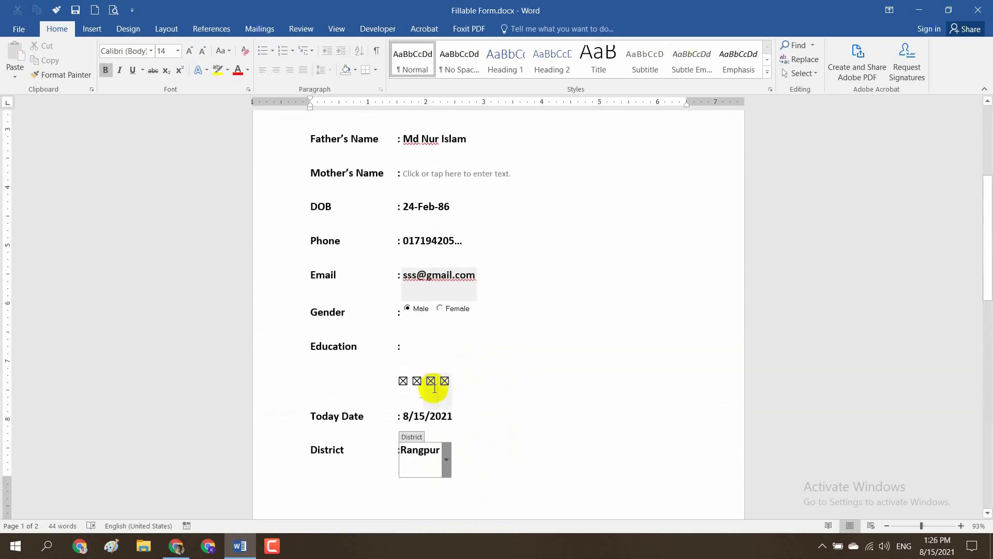
- Toggle the first Education checkbox and ungroup the form controls on the Developer tab
left_click(462, 378)
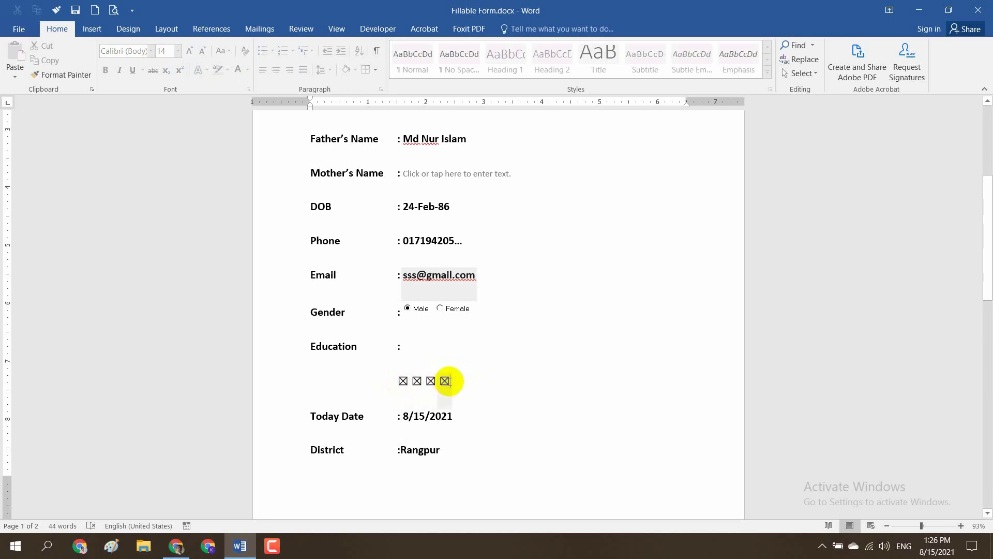
left_click(403, 381)
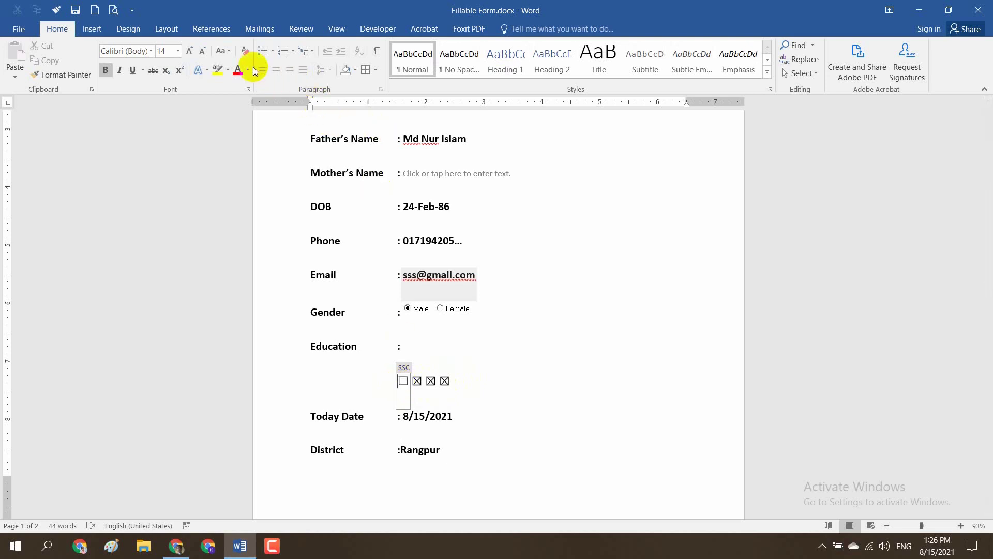
left_click(390, 30)
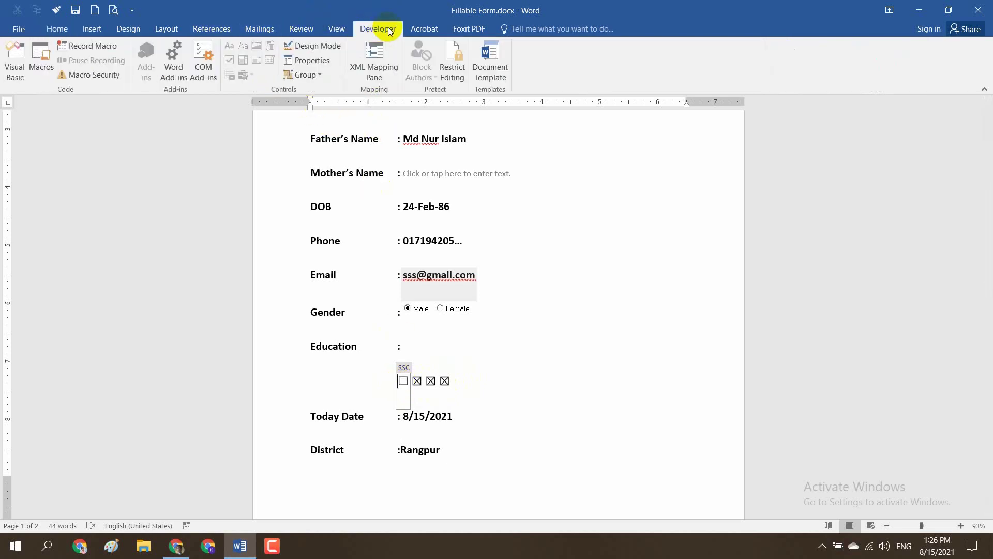
left_click(310, 76)
left_click(316, 108)
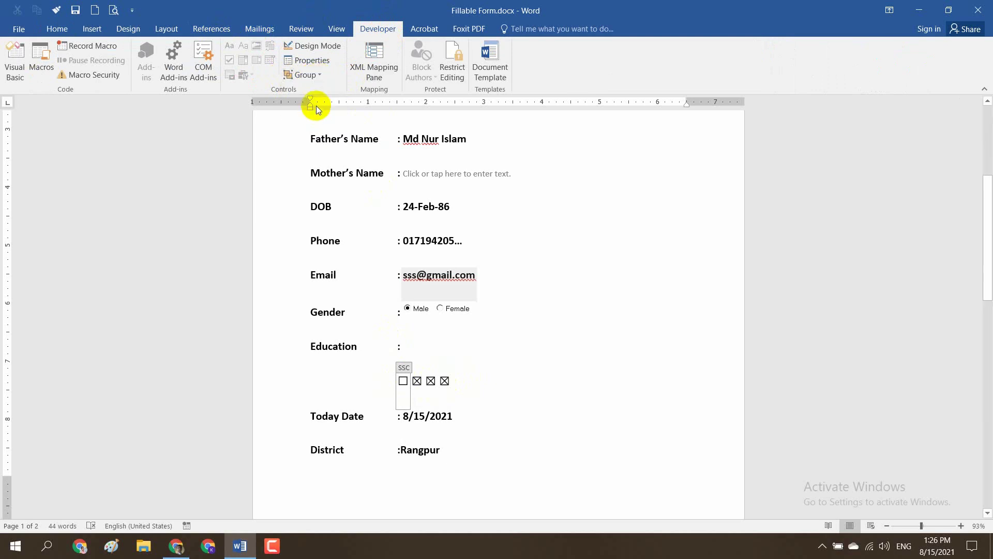
- Select the whole document, ungroup the entire form, and re-tick the SSC checkbox
key("ctrl+a")
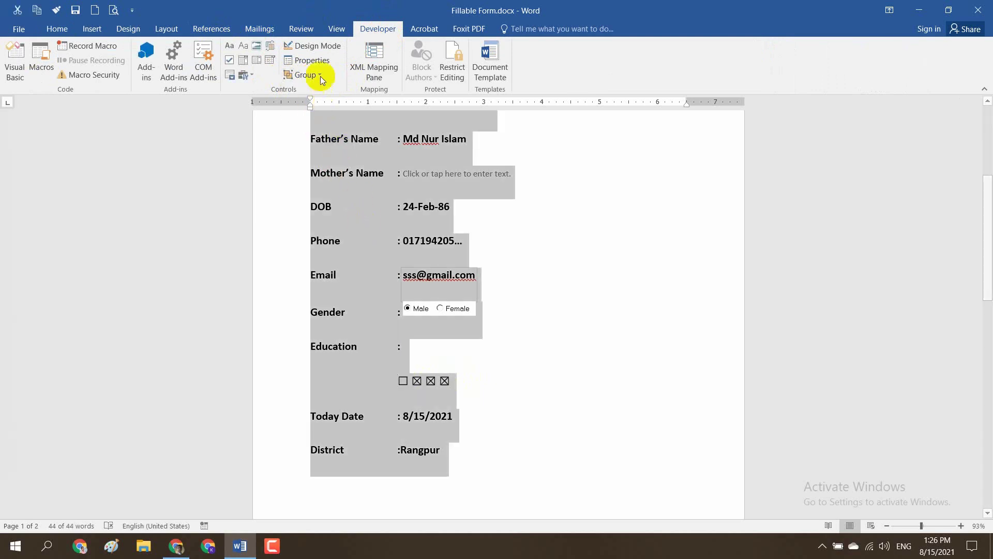
left_click(317, 76)
left_click(315, 95)
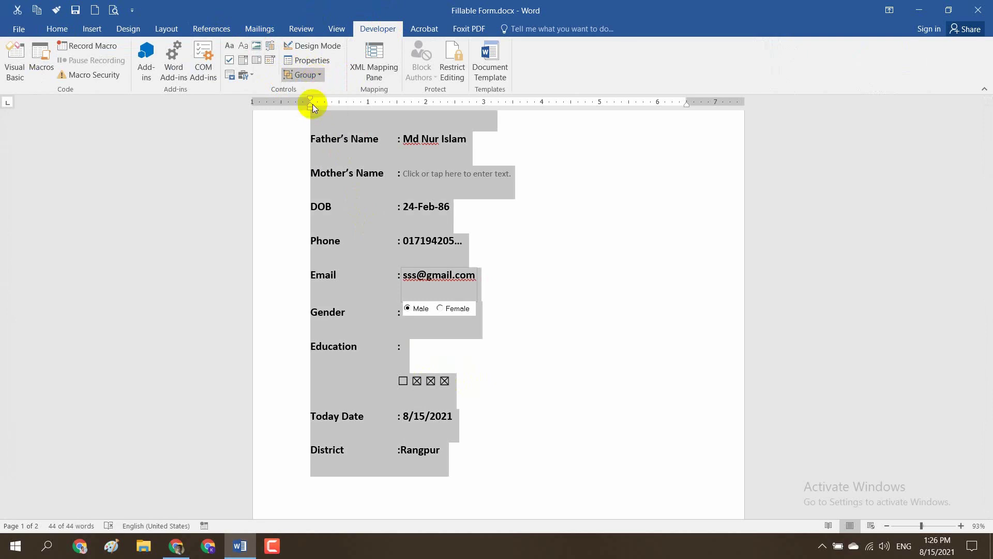
left_click(403, 381)
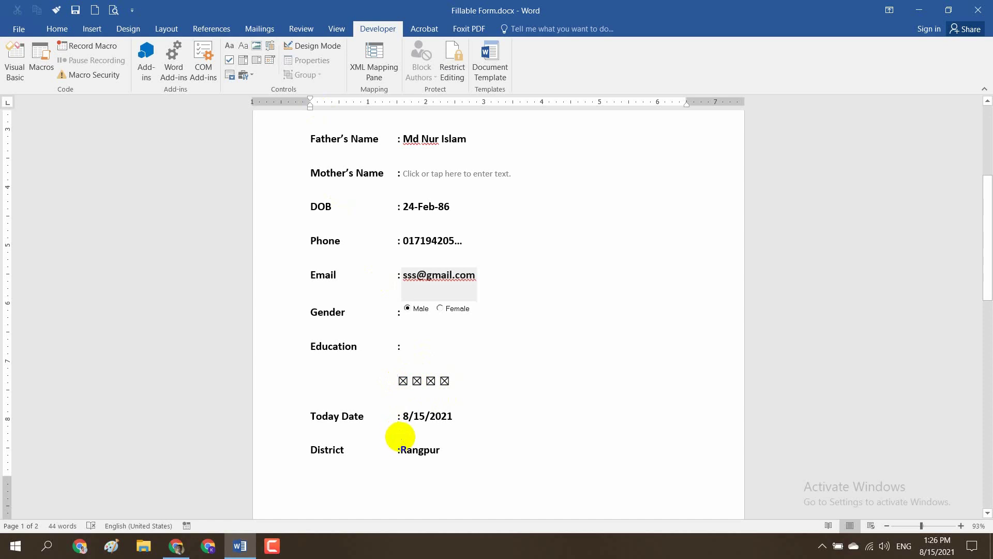
- Type the labels SSC, HSC, BSc In CSE and MSc in CSE before the Education checkboxes
type("SS")
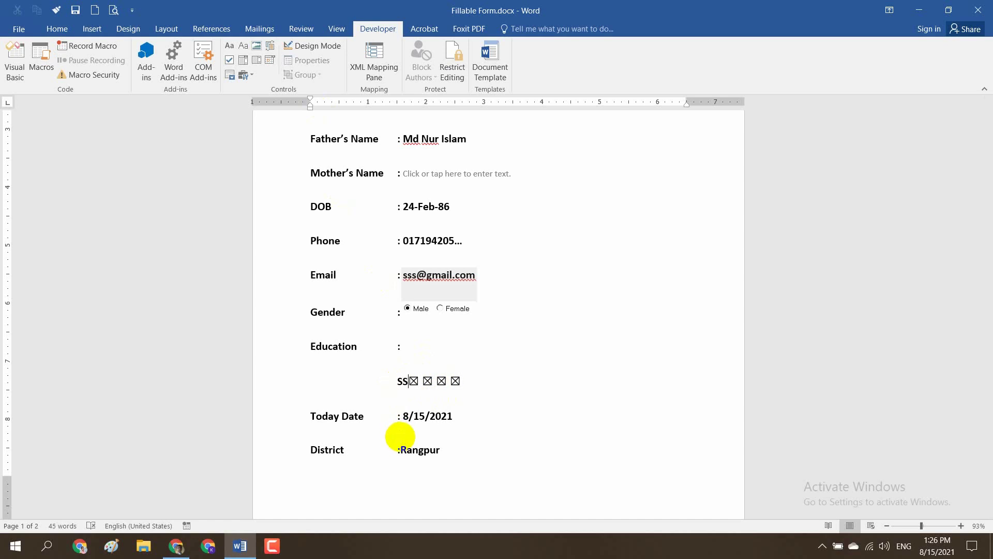
type("C HS")
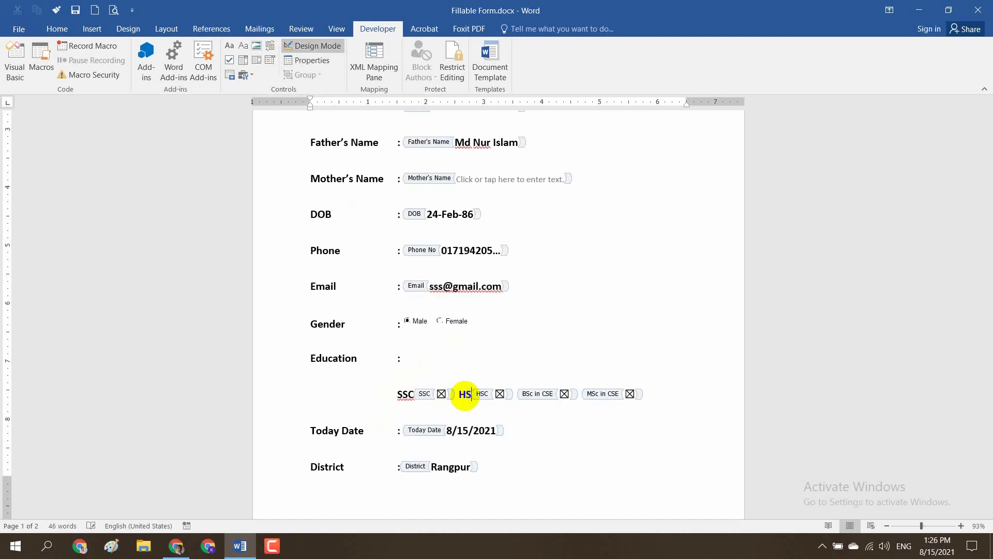
type("C")
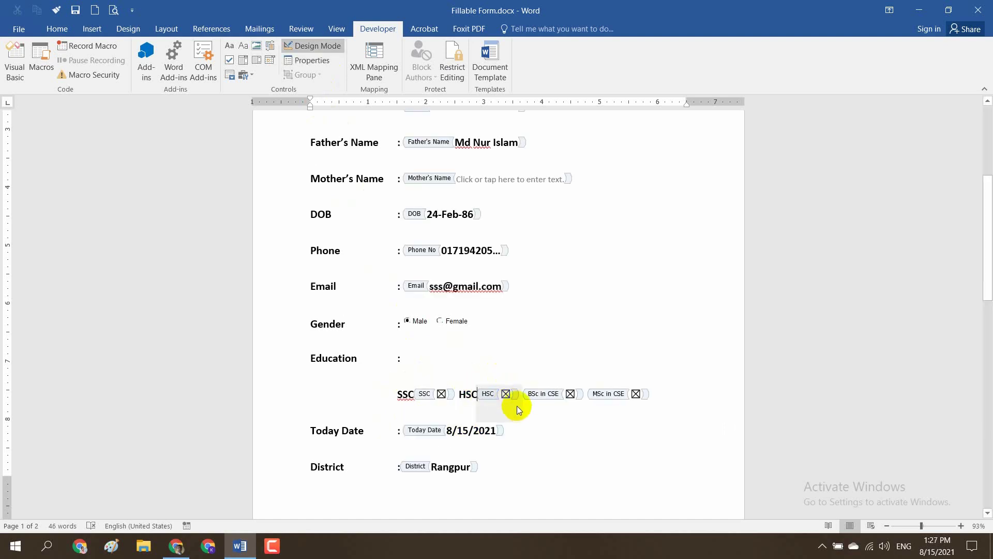
left_click(522, 397)
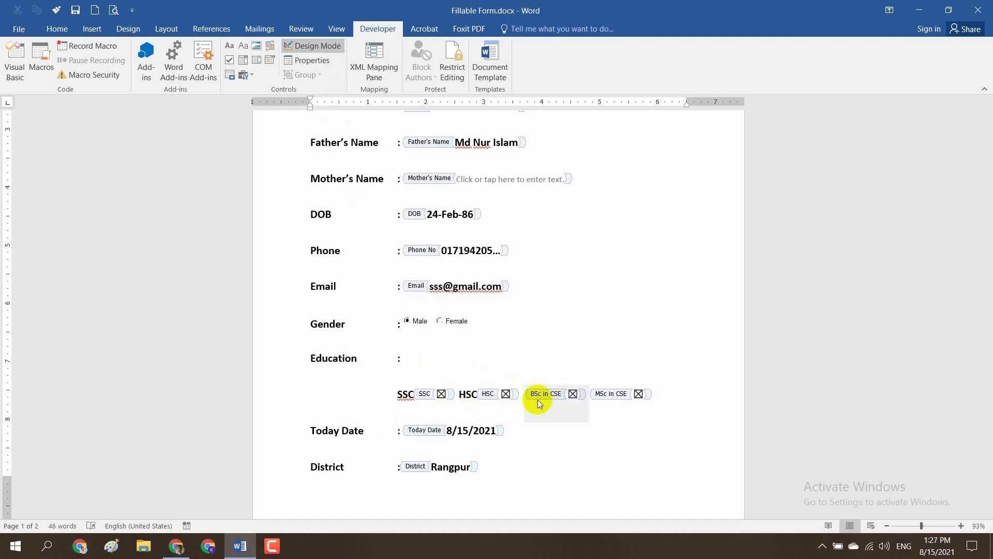
type("BSC")
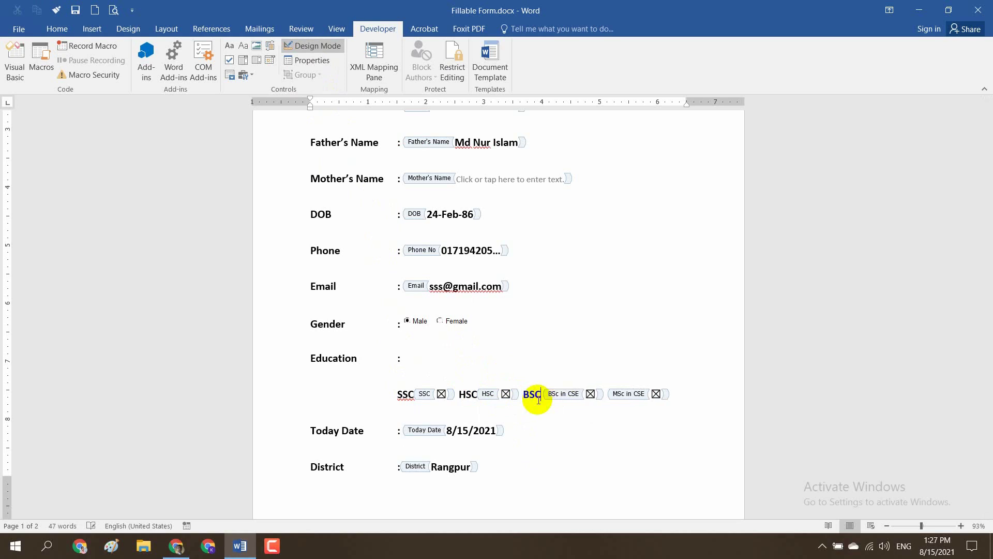
key("BackSpace")
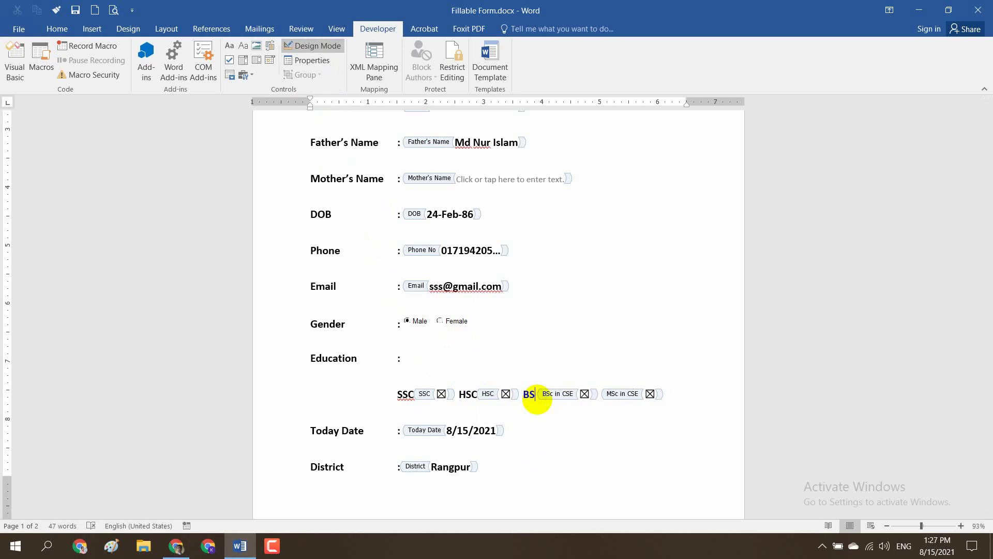
type("c In ")
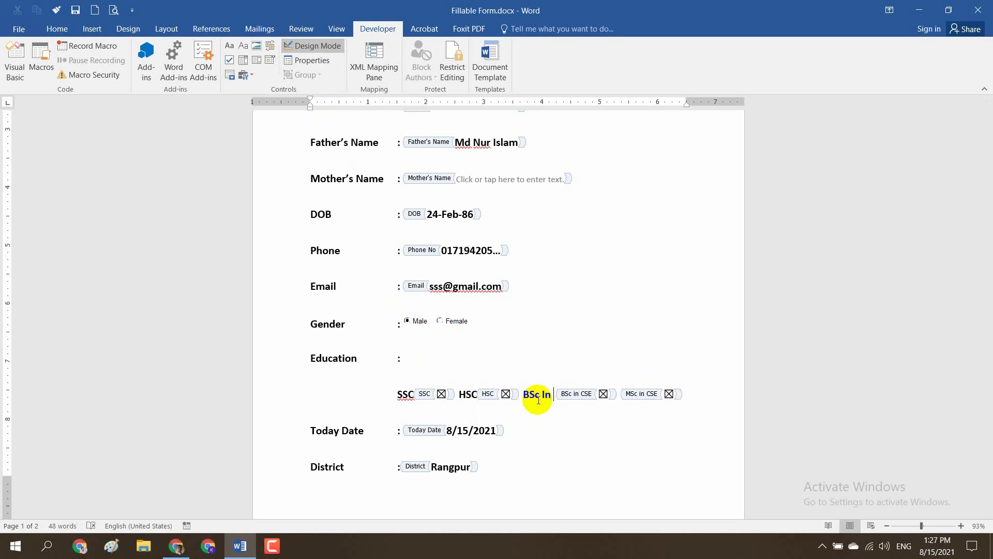
type("CSE")
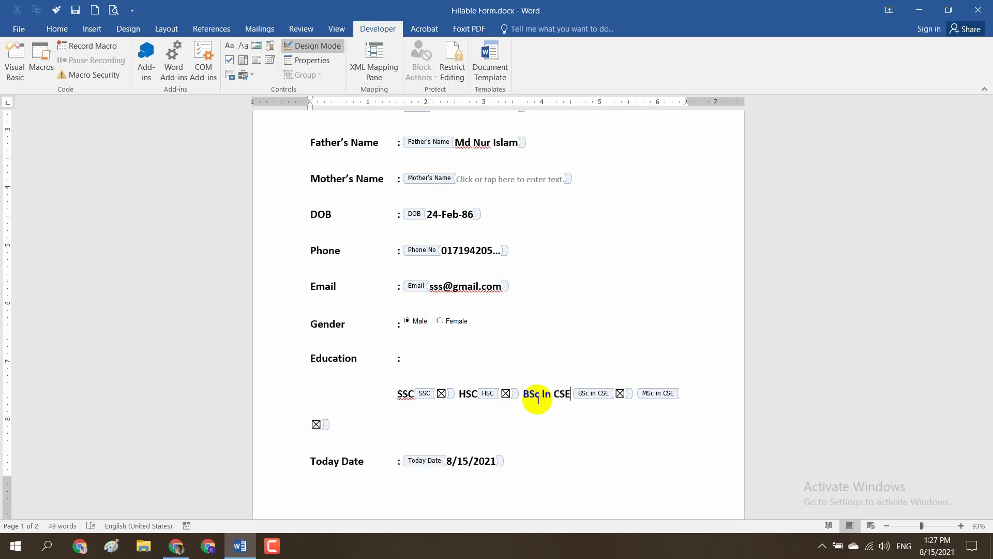
left_click(634, 393)
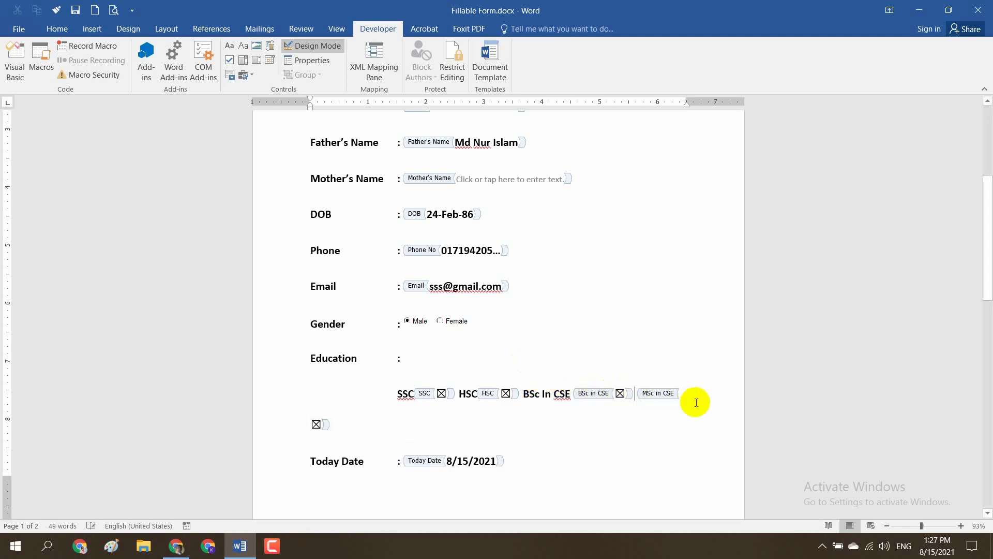
type("MS")
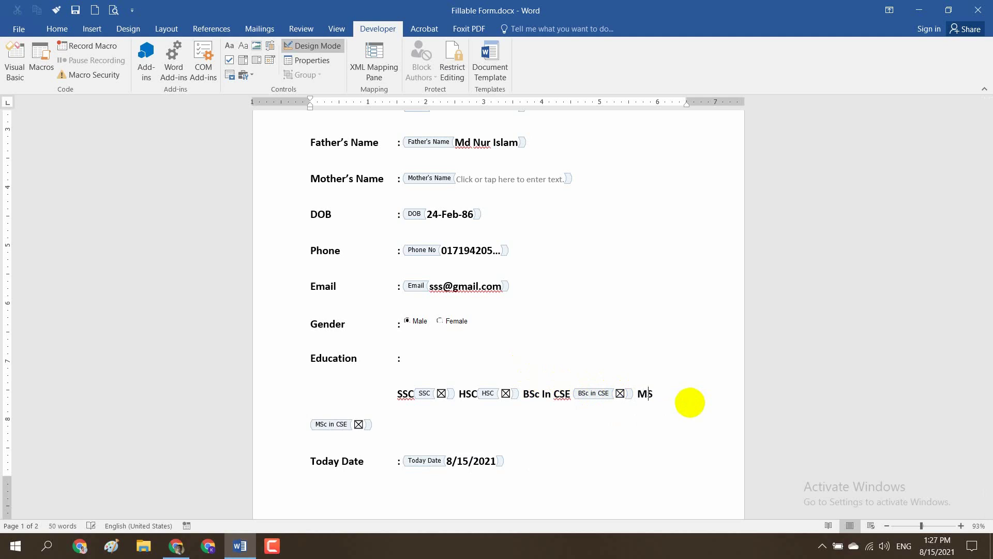
type("c in ")
type("CSE")
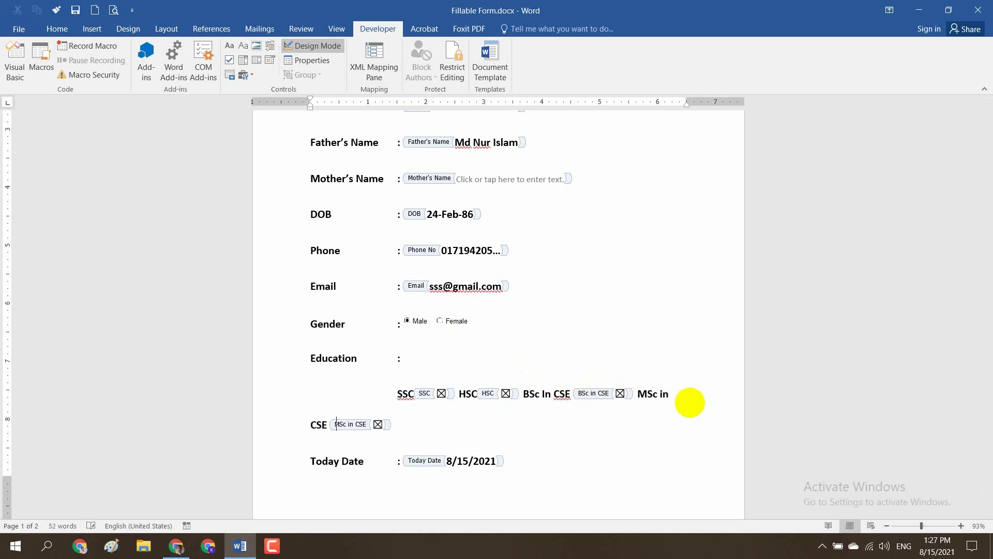
- Remove the indent before SSC so all four labelled checkboxes fit on one line
left_click(397, 393)
scroll(264, 355, "down", 2)
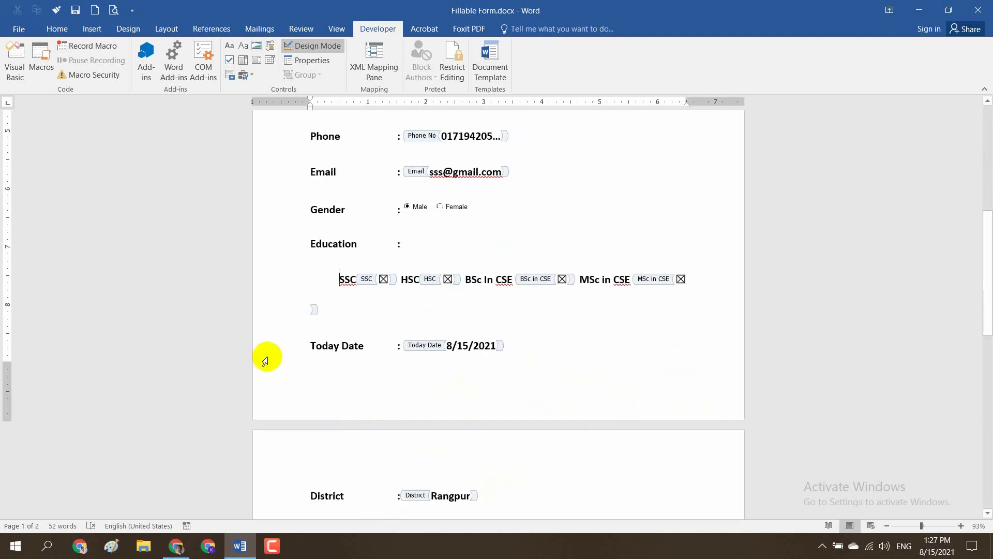
key("BackSpace")
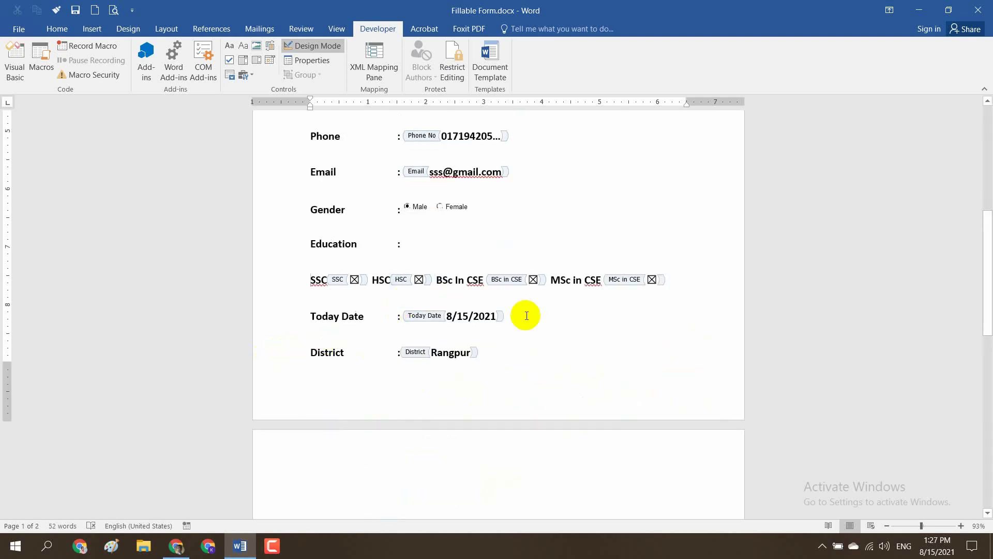